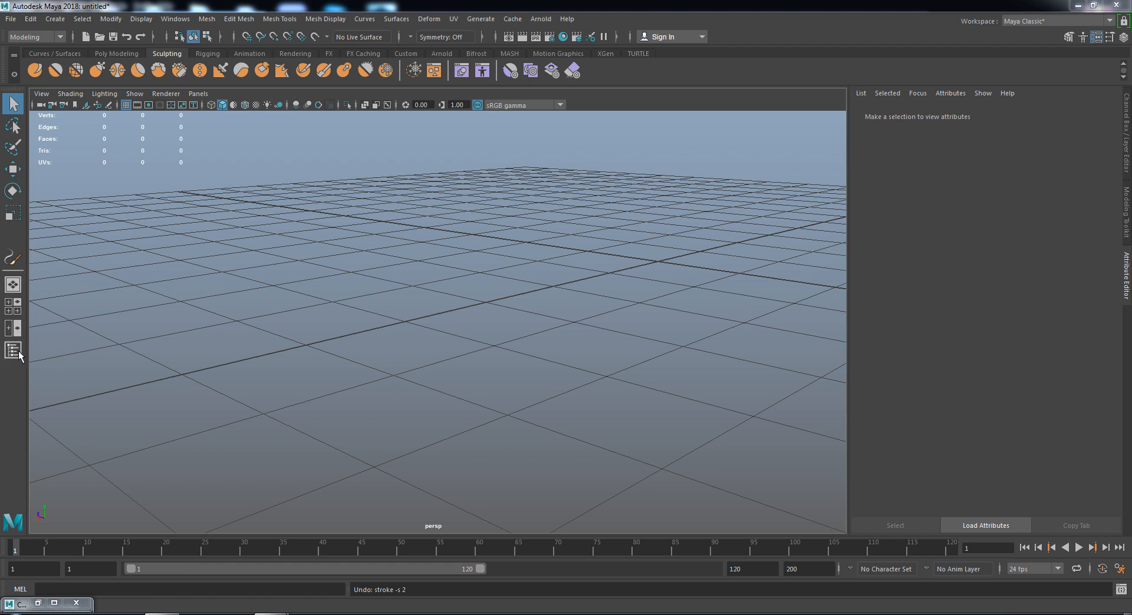
- Open the Outliner beside the empty viewport and keep the Modeling menu set active
left_click(13, 351)
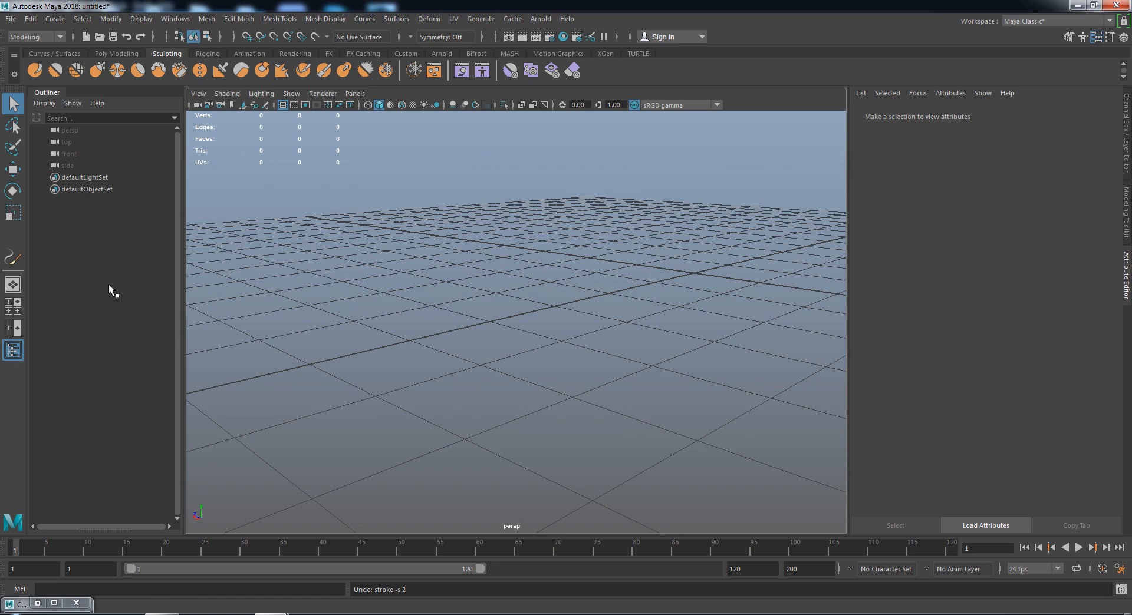
left_click(35, 39)
left_click(34, 49)
- Create a polygon plane and scale it up uniformly to about 228
left_click(57, 19)
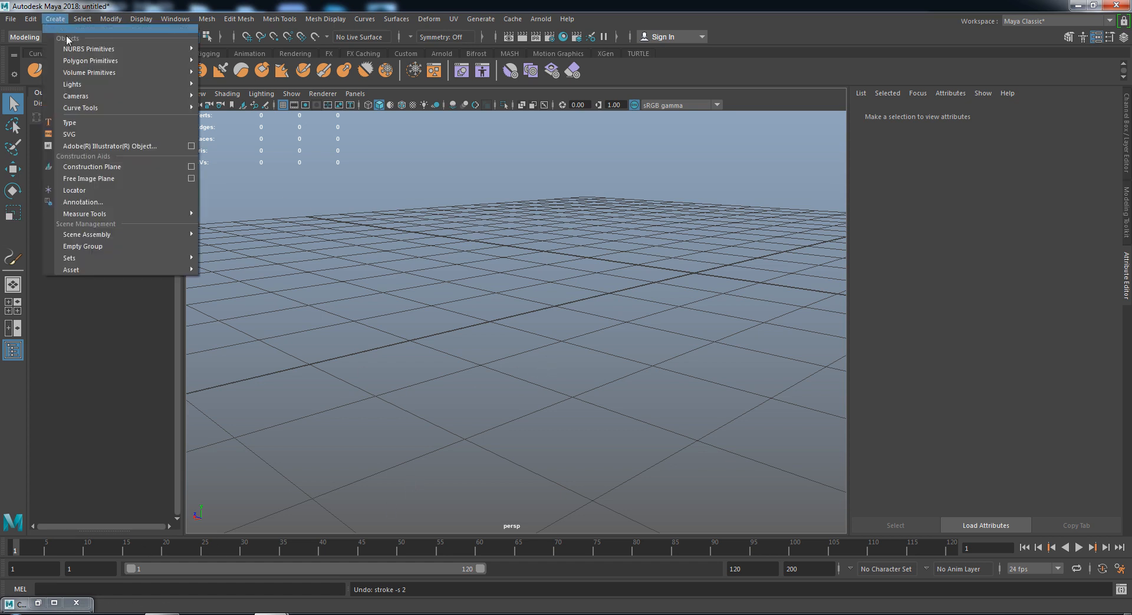
mouse_move(118, 61)
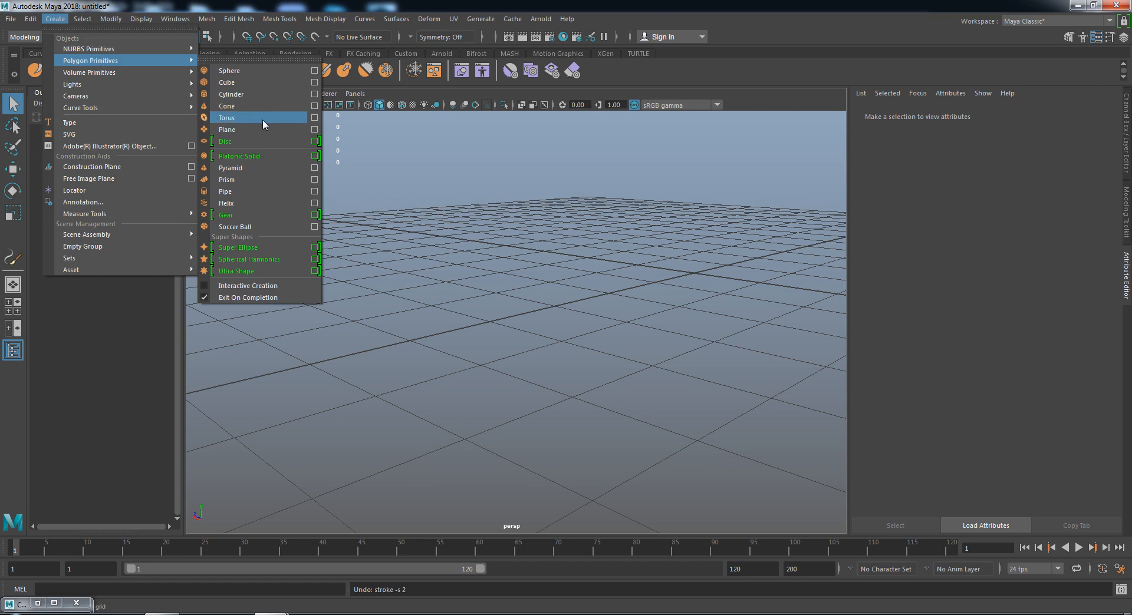
left_click(260, 128)
scroll(683, 300, "down", 5)
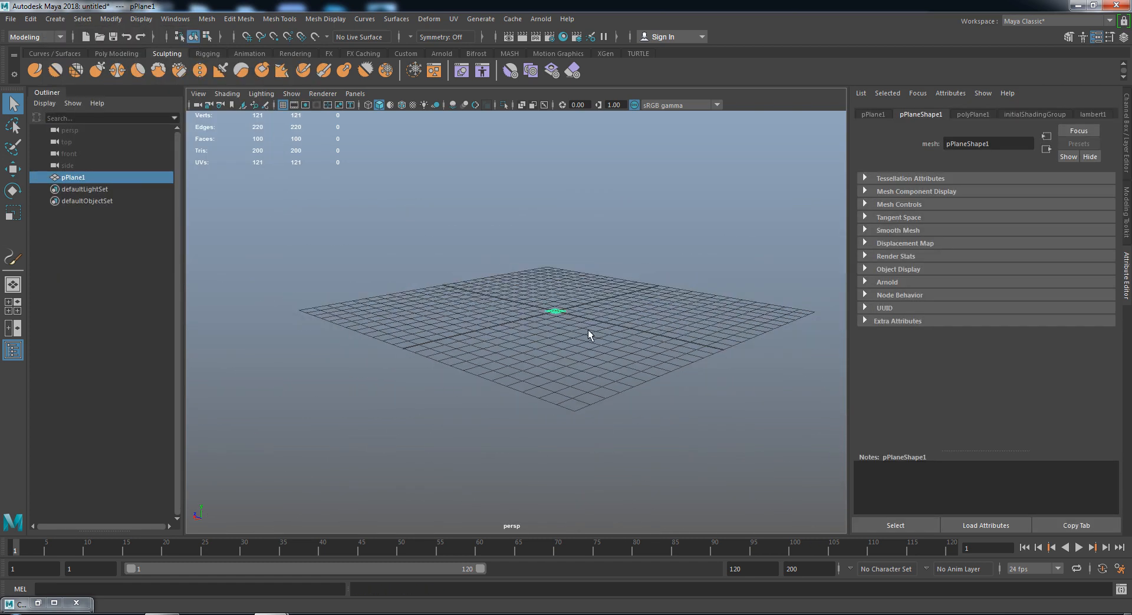
key("F3")
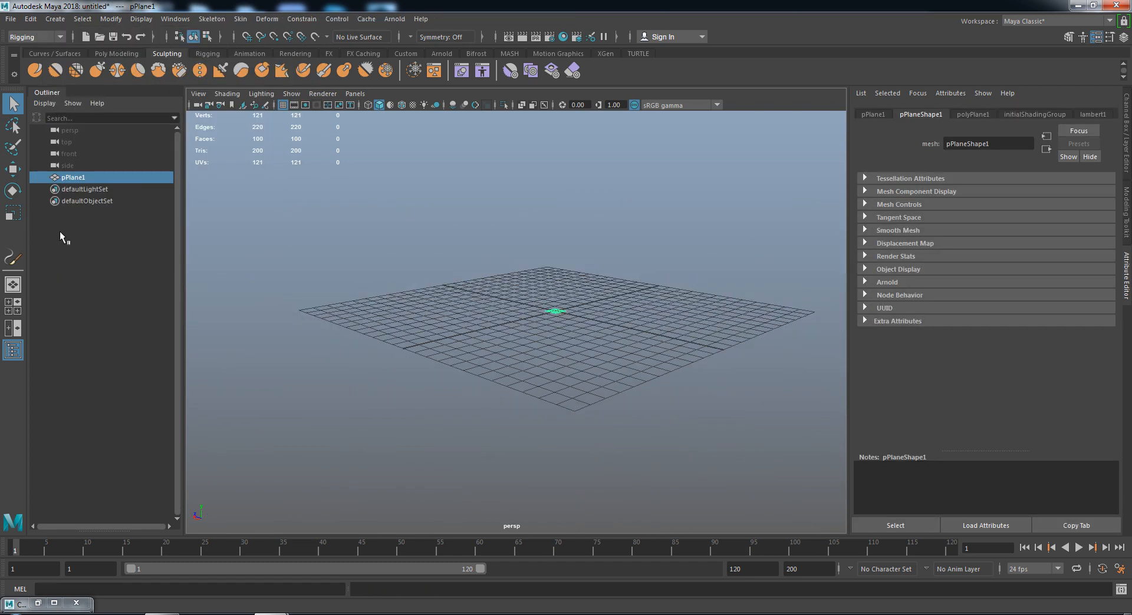
left_click(13, 212)
left_click_drag(555, 311, 1008, 223)
- Hide the scene grid and review the plane's channel values and shape attributes
scroll(631, 285, "down", 7)
scroll(555, 325, "up", 3)
scroll(556, 326, "down", 4)
left_click_drag(524, 321, 636, 310, "alt")
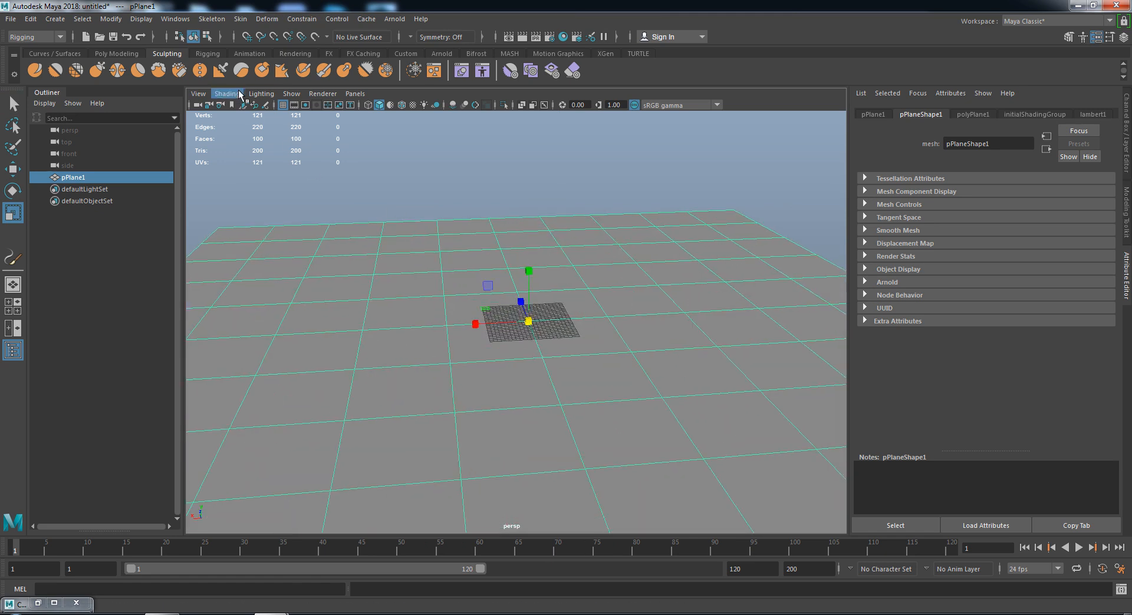
left_click(283, 105)
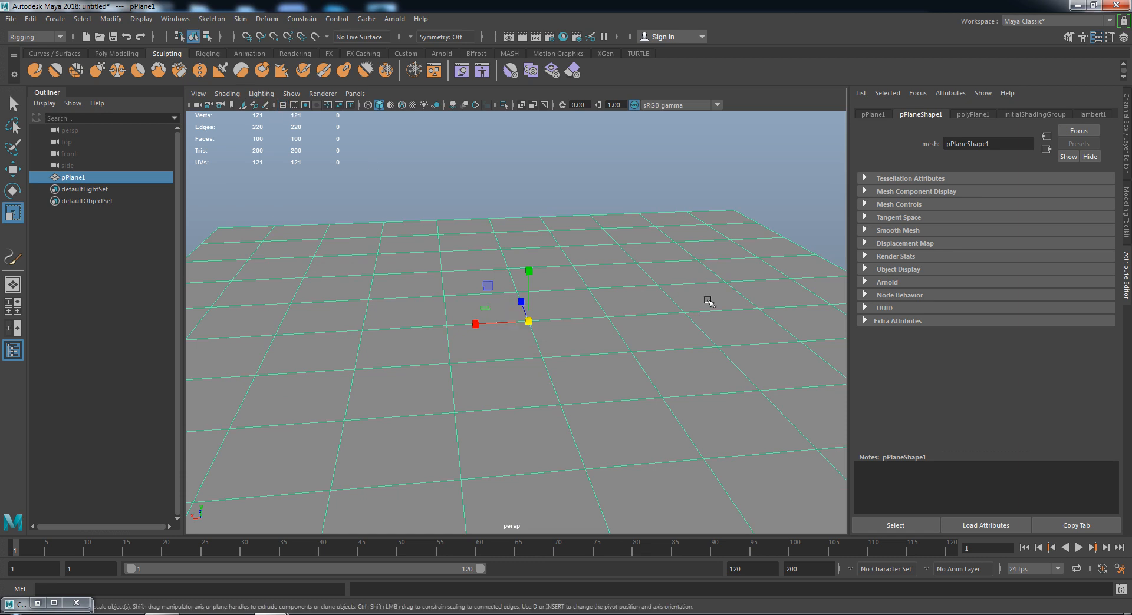
left_click(1127, 133)
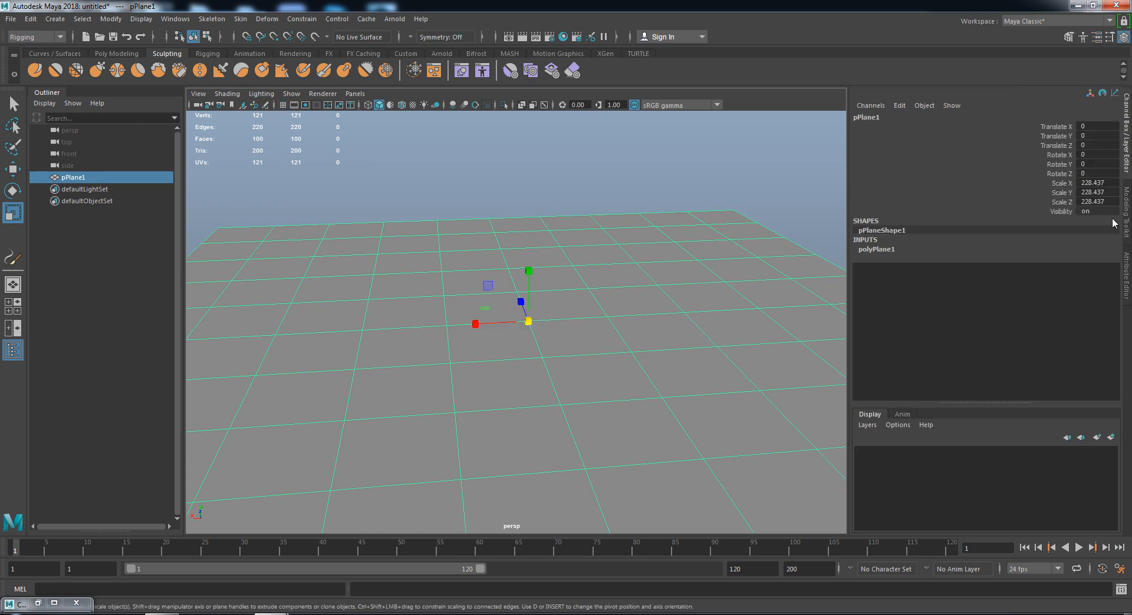
left_click(1127, 272)
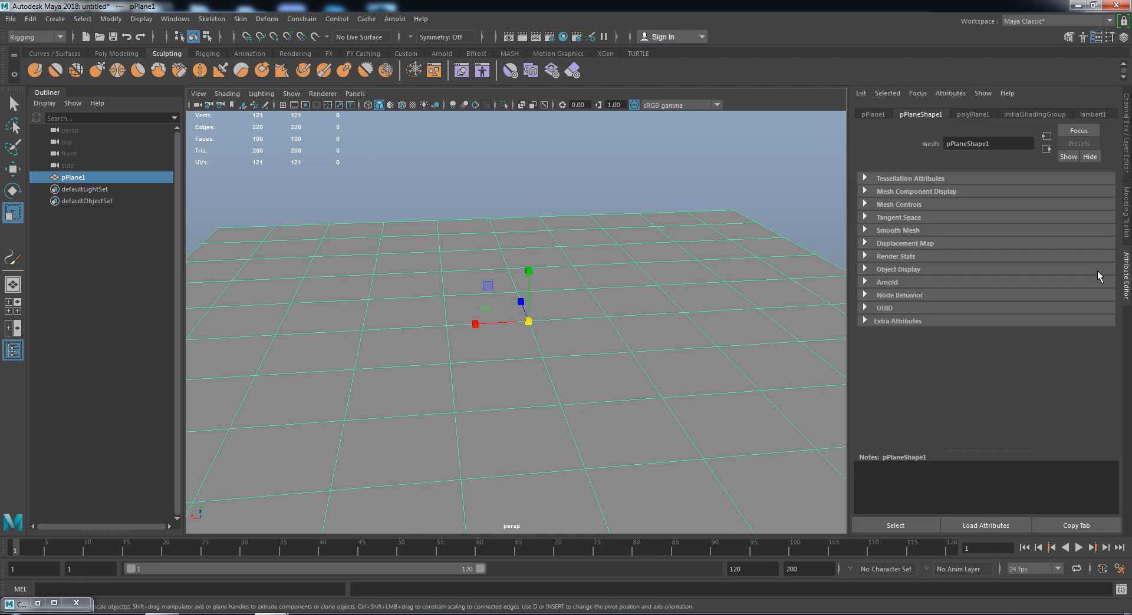
- Set the plane's Subdivisions Width and Height to 250 in polyPlane1
left_click(969, 113)
left_click_drag(968, 219, 874, 218)
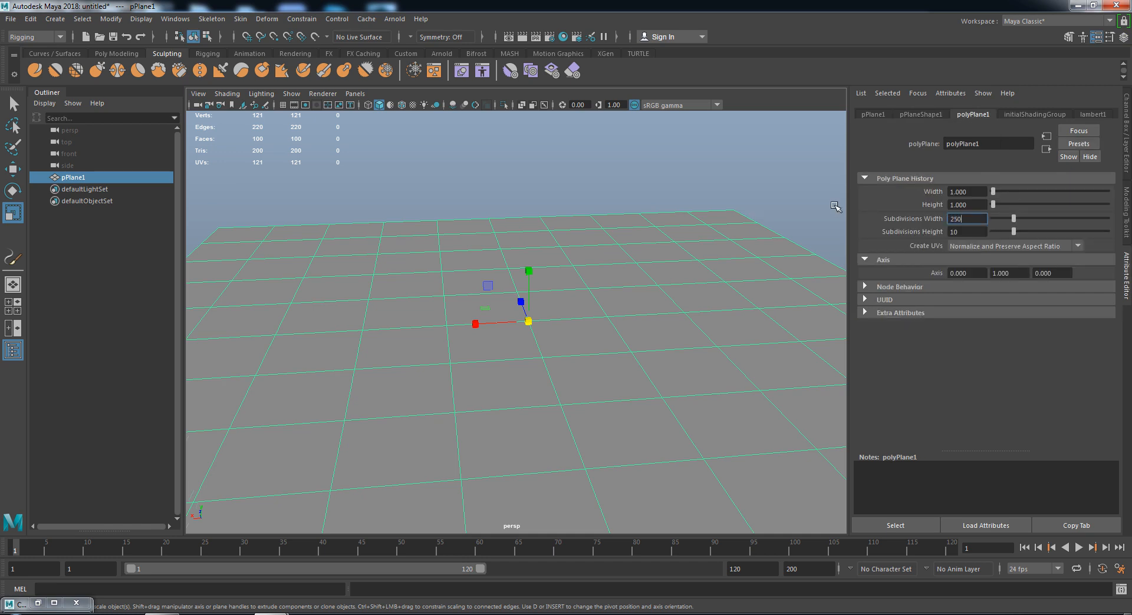
key("Tab")
type("250")
key("Return")
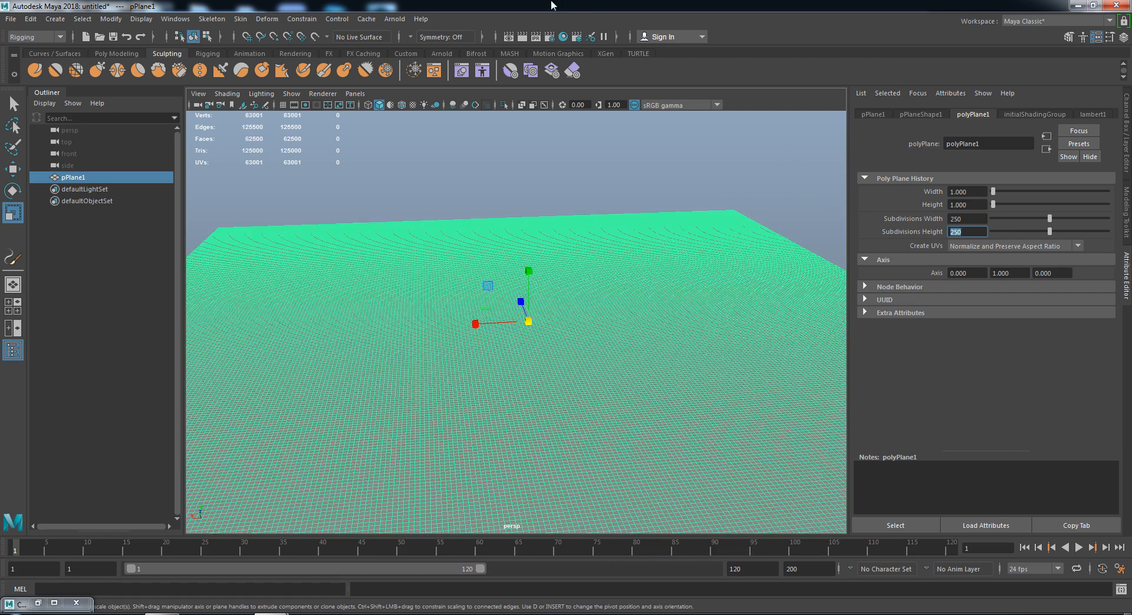
left_click_drag(626, 419, 470, 349, "alt")
key("q")
left_click_drag(634, 329, 618, 316, "alt")
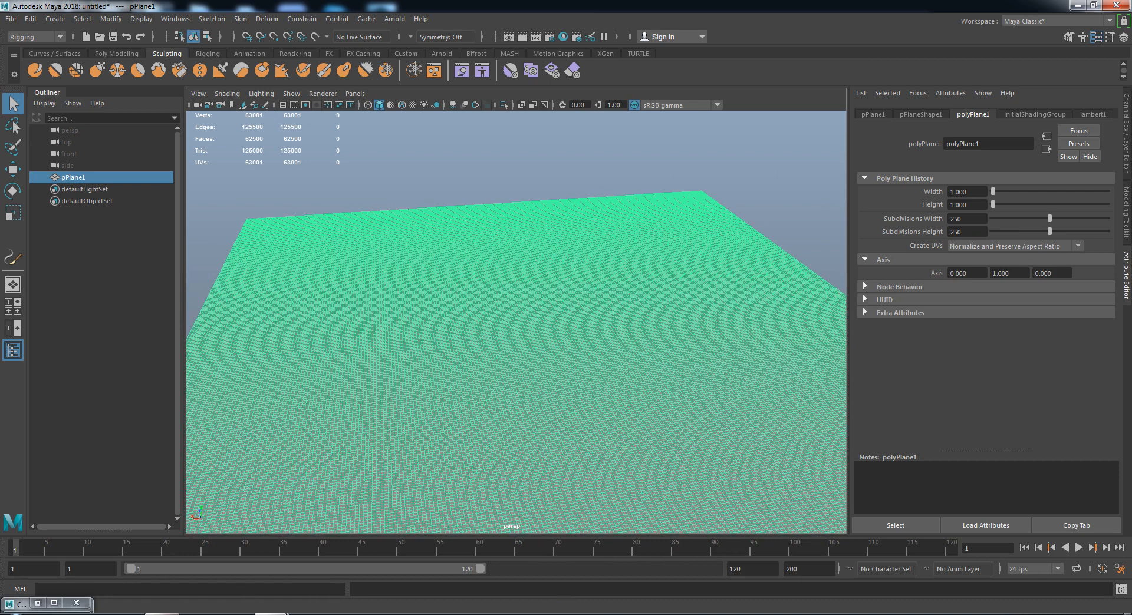
- Bring up the Google Images 'height maps' search results in Firefox
left_click(163, 613)
scroll(417, 289, "up", 8)
left_click(69, 27)
scroll(387, 303, "up", 10)
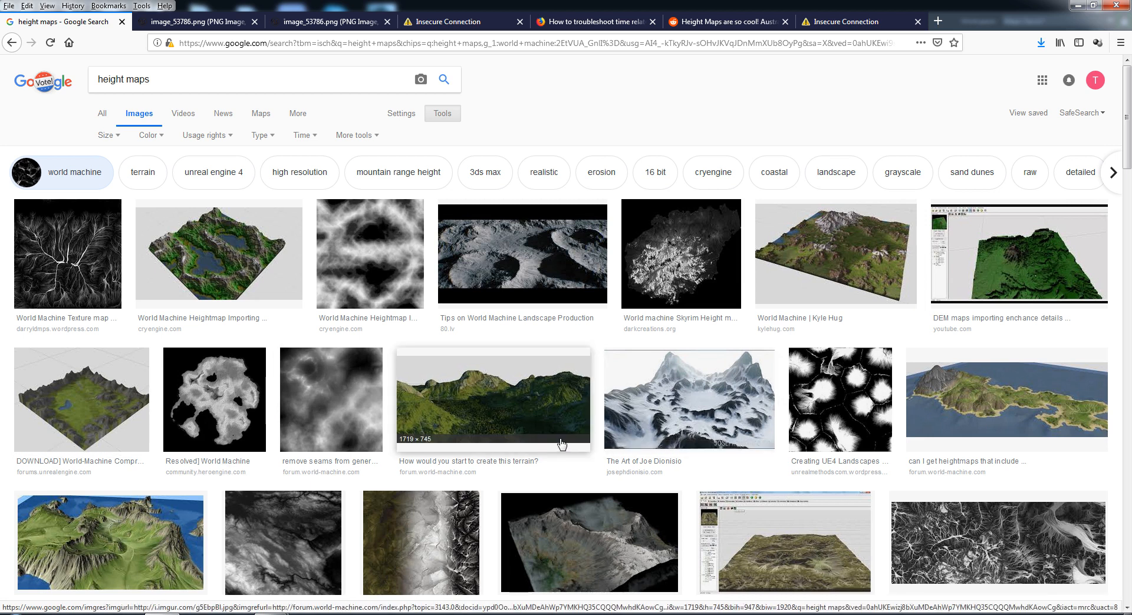
- Show the search tools and open the image size filter for the height map results
scroll(644, 429, "down", 1)
scroll(576, 429, "up", 1)
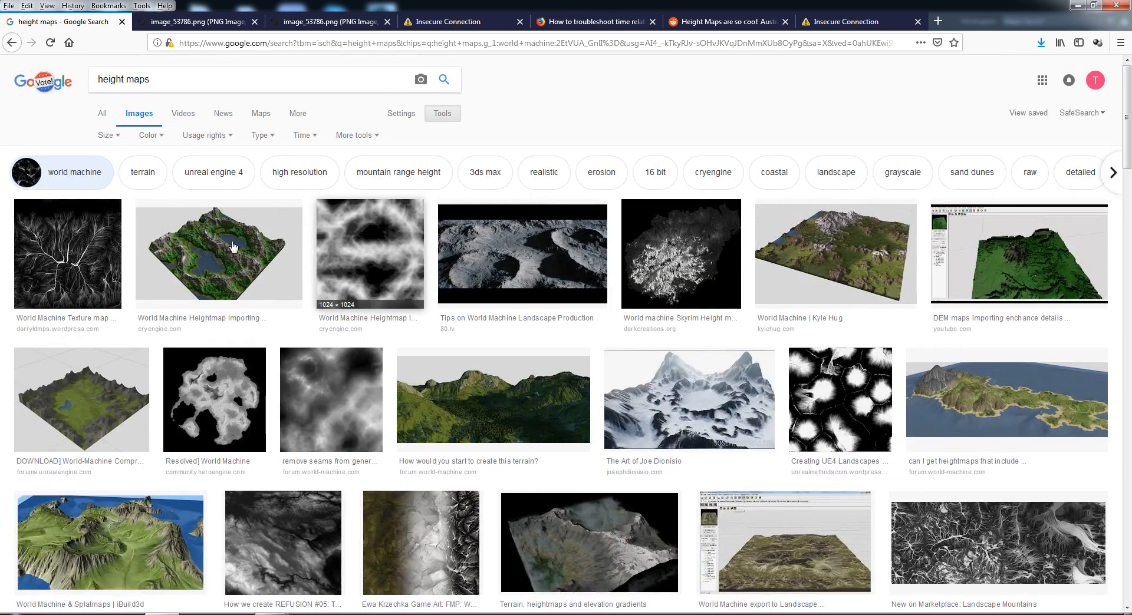
left_click(439, 115)
left_click(439, 116)
left_click(105, 136)
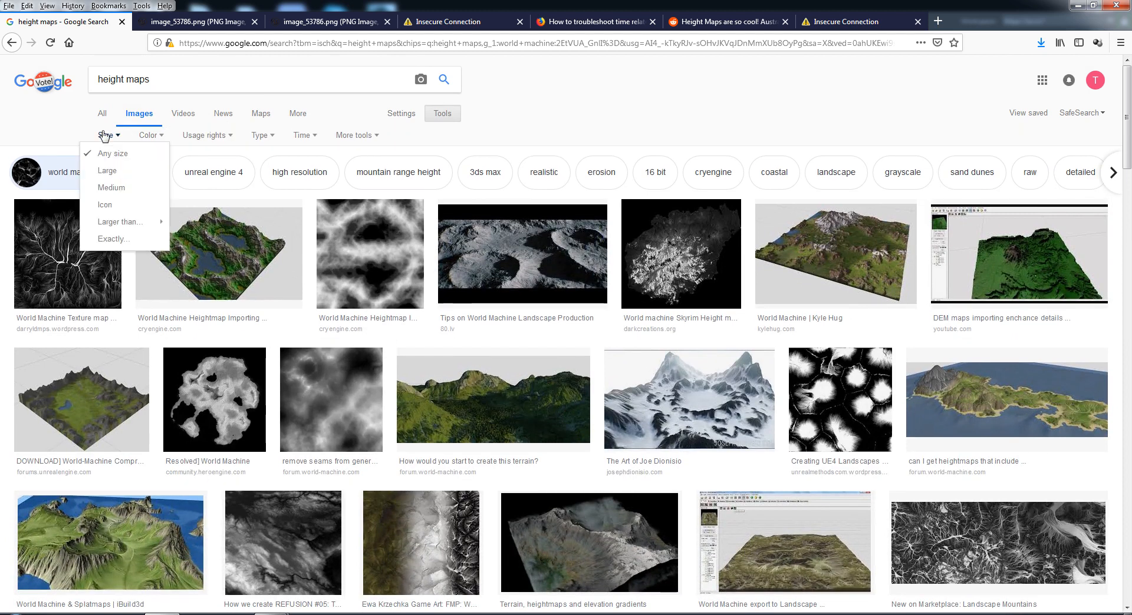
mouse_move(121, 222)
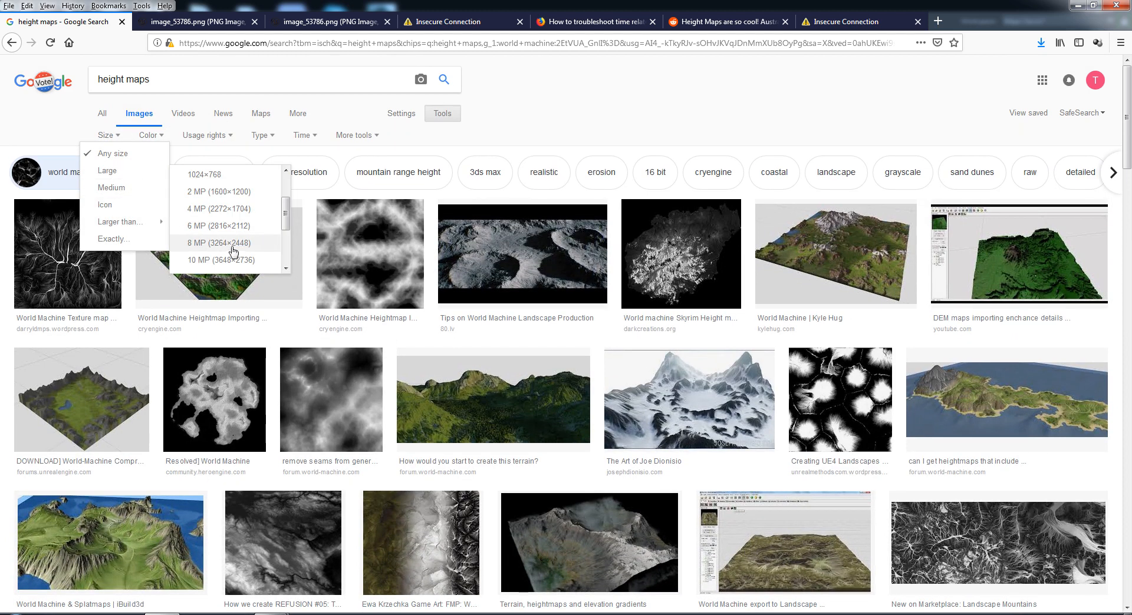
scroll(233, 247, "down", 2)
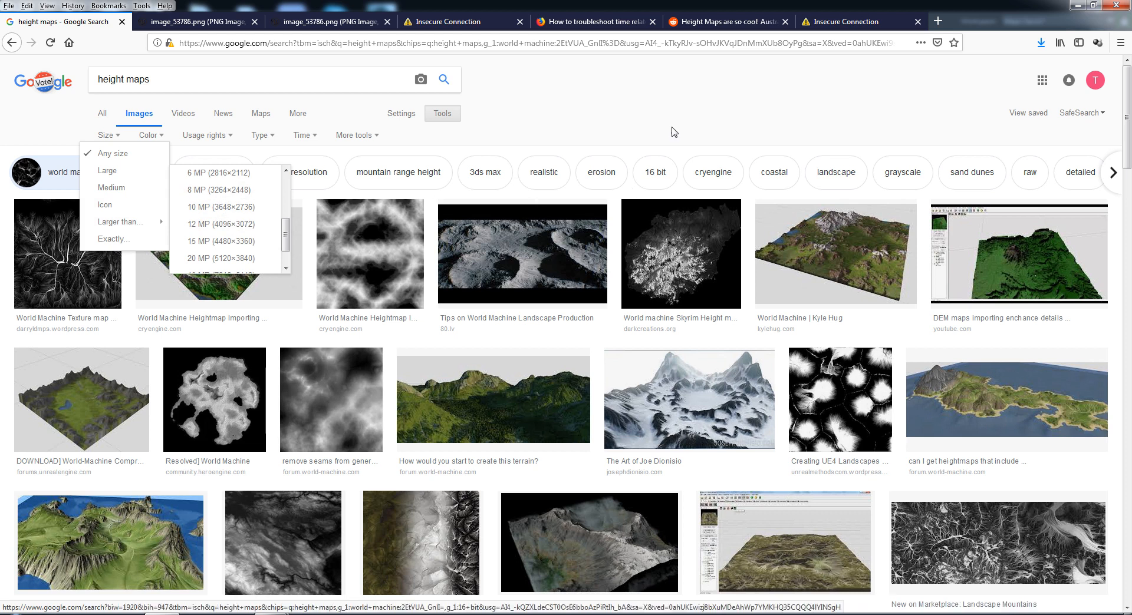
scroll(648, 245, "down", 3)
scroll(589, 265, "up", 3)
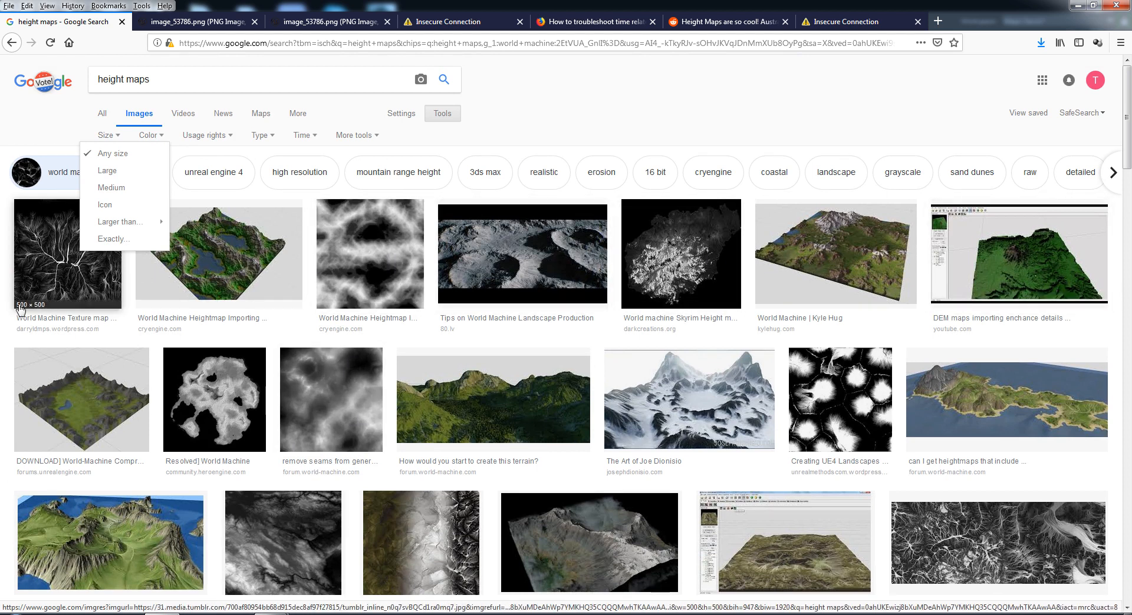
- Browse the results to a 2048×2048 heightmap preview, then return to Maya
scroll(800, 412, "down", 2)
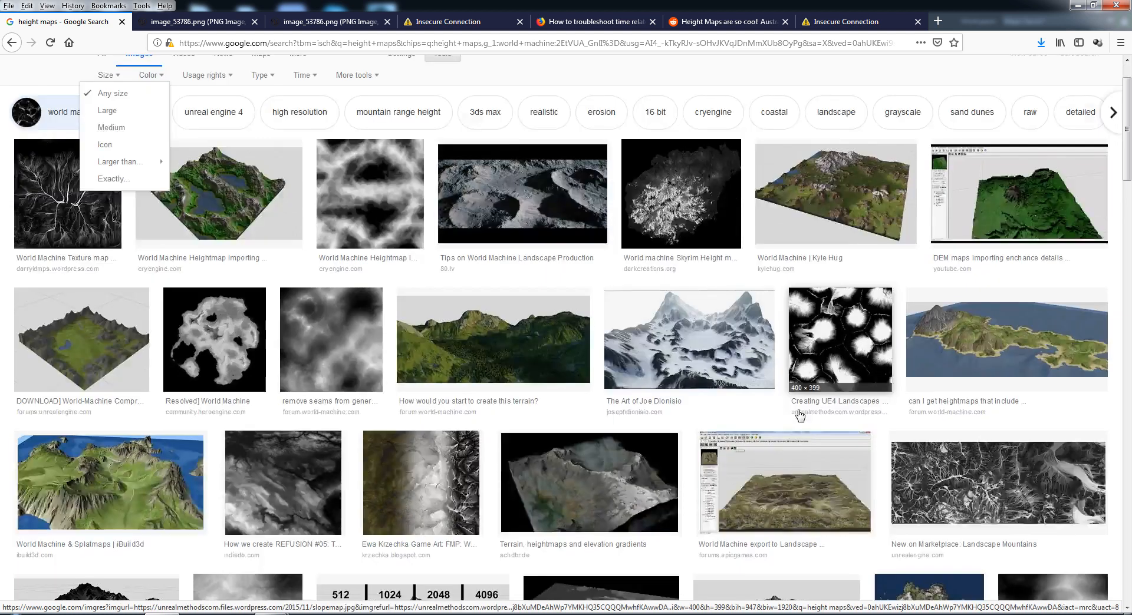
scroll(799, 415, "down", 11)
scroll(782, 407, "down", 3)
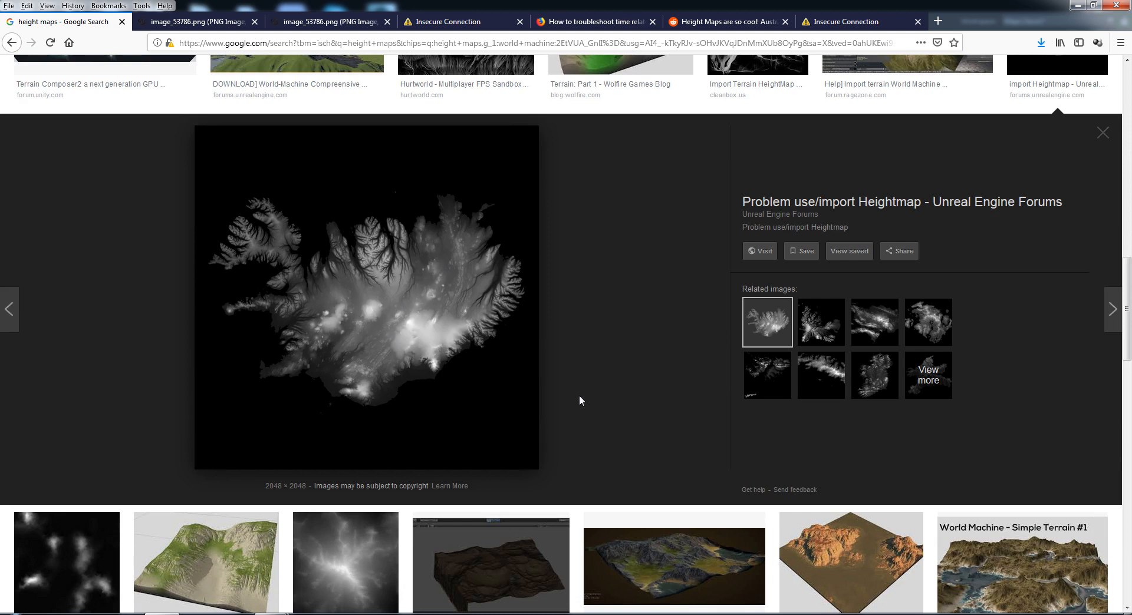
scroll(411, 496, "down", 2)
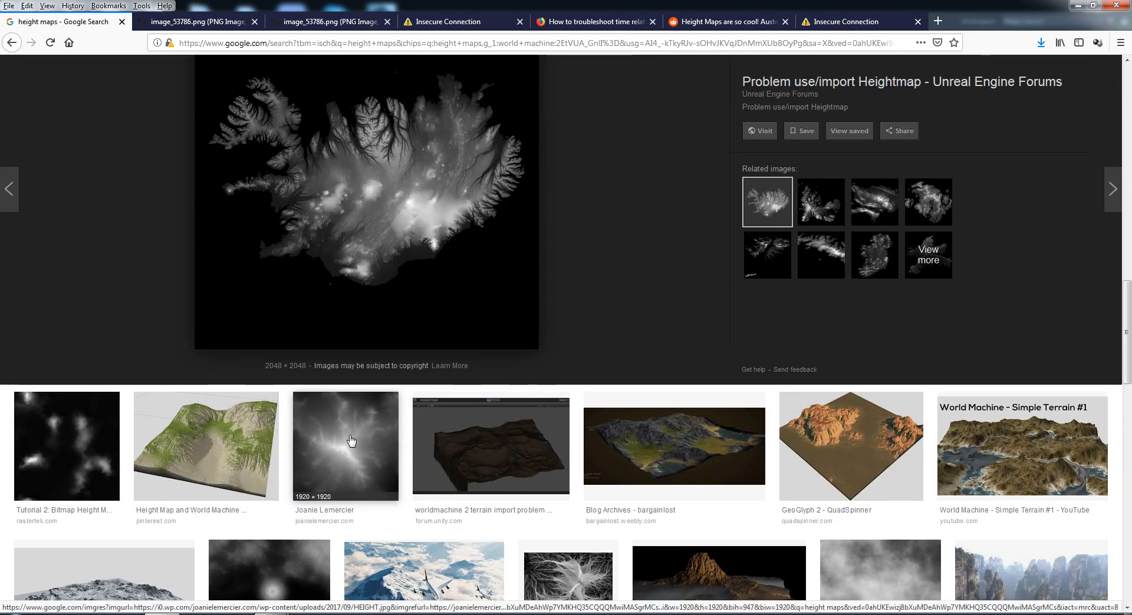
scroll(361, 443, "down", 1)
scroll(362, 444, "down", 1)
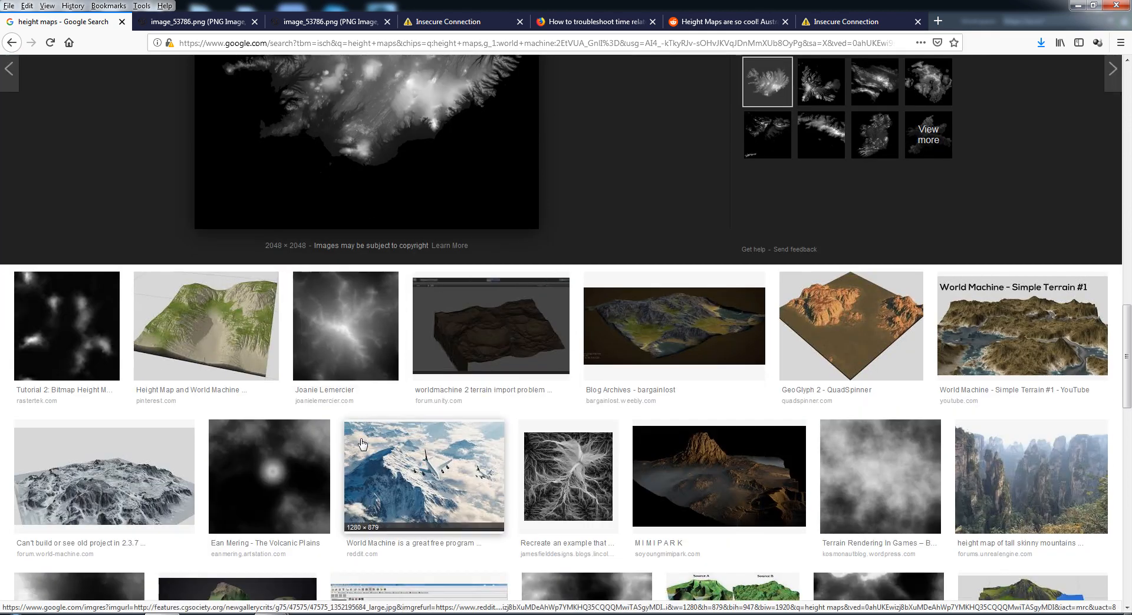
scroll(364, 447, "up", 4)
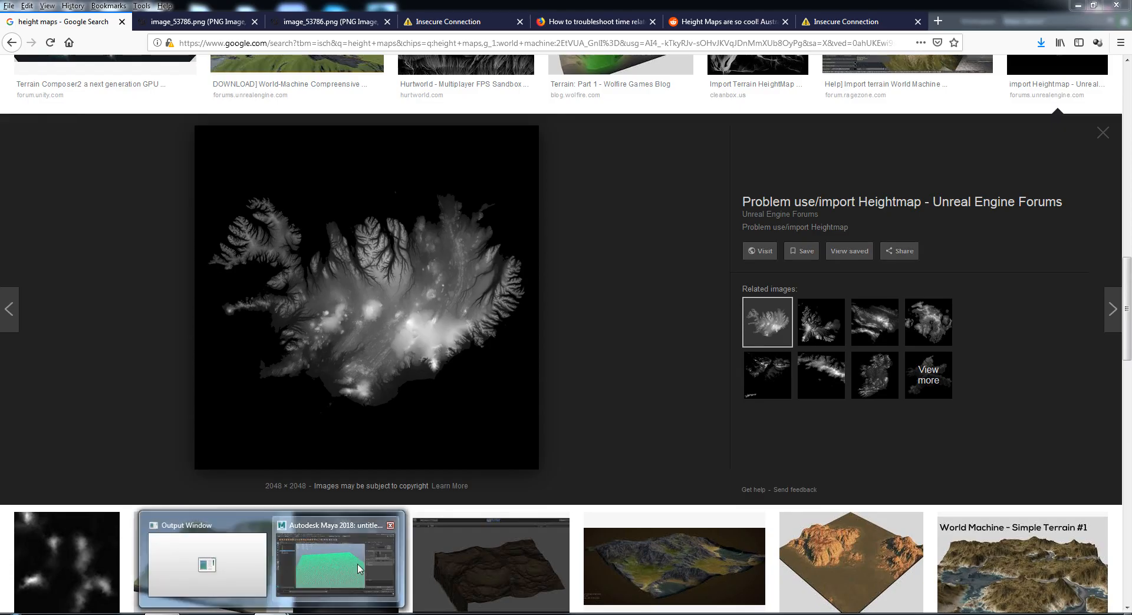
left_click(364, 571)
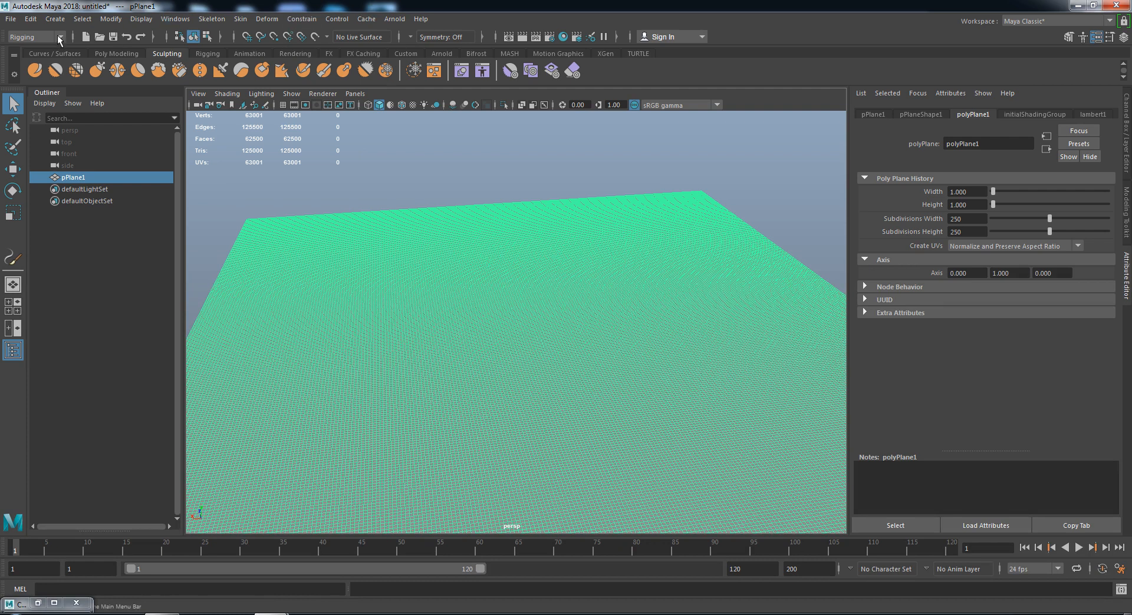
- Switch to Modeling and add a Normal-direction texture deformer to the plane, opening its texture choices
left_click(35, 37)
left_click(23, 50)
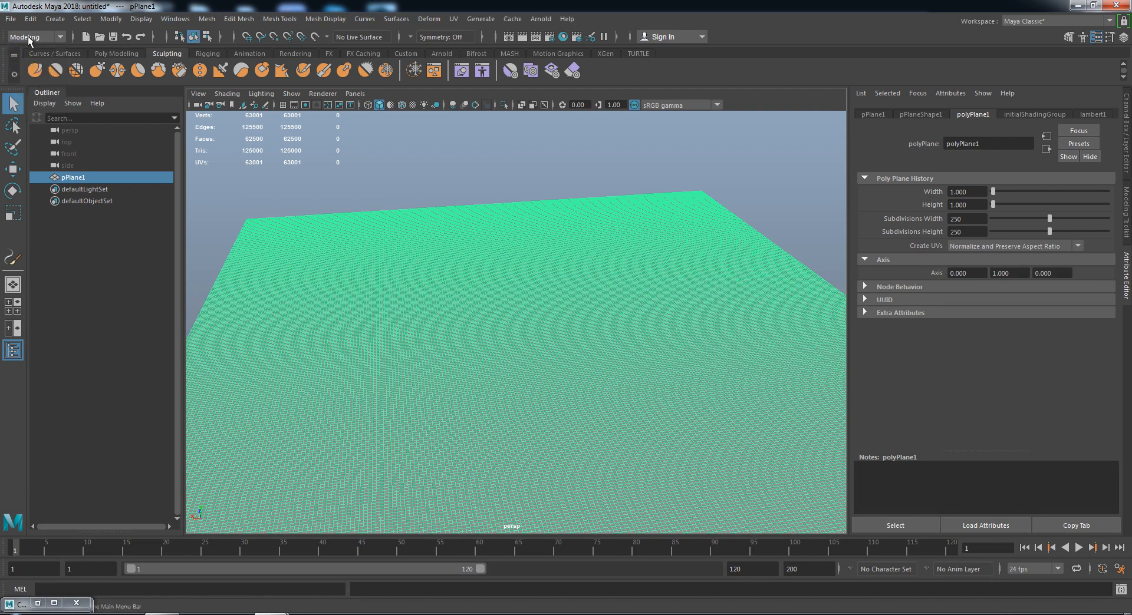
left_click(429, 19)
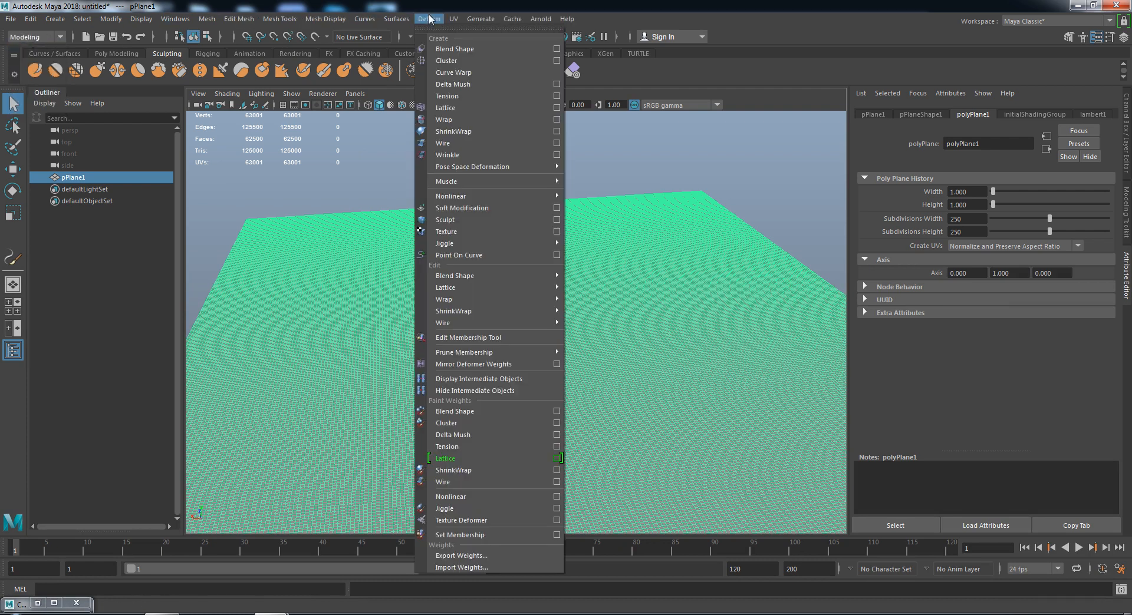
left_click(458, 232)
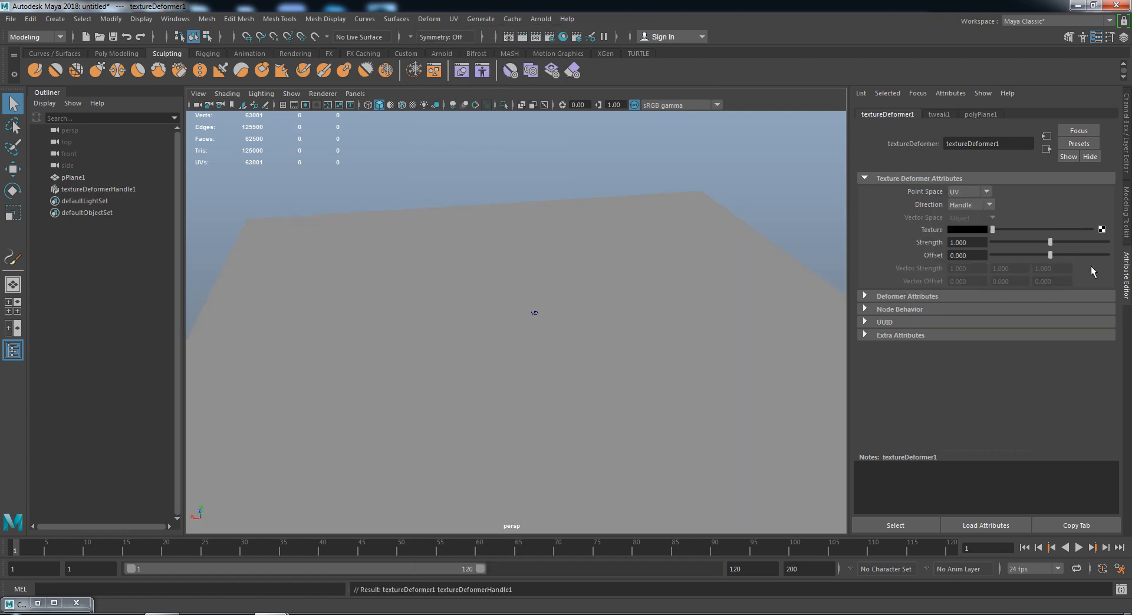
left_click(959, 207)
left_click(963, 229)
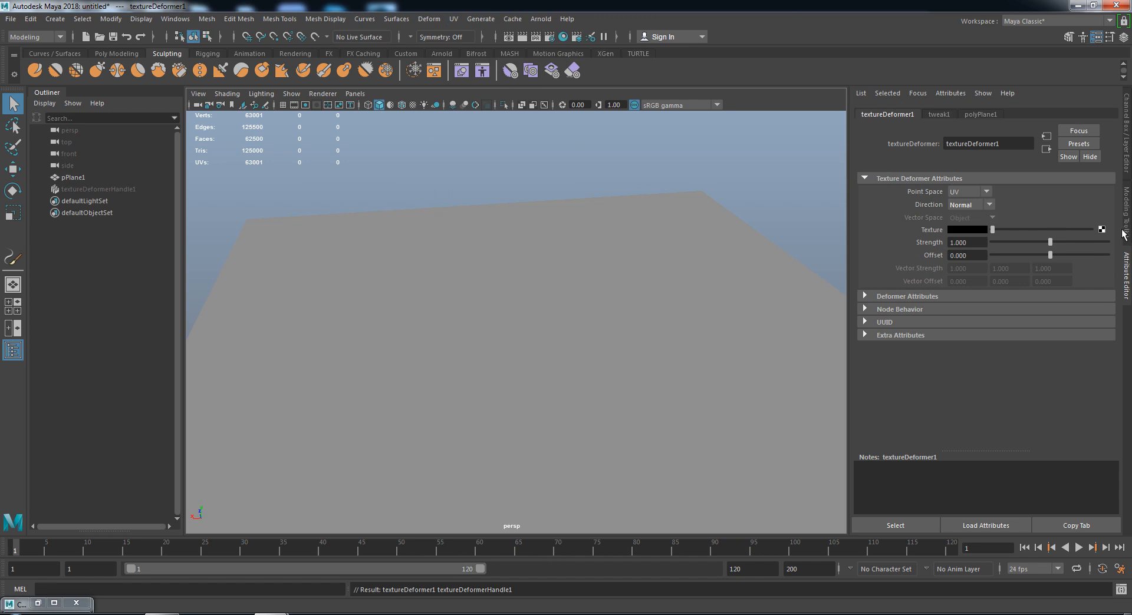
left_click(1101, 230)
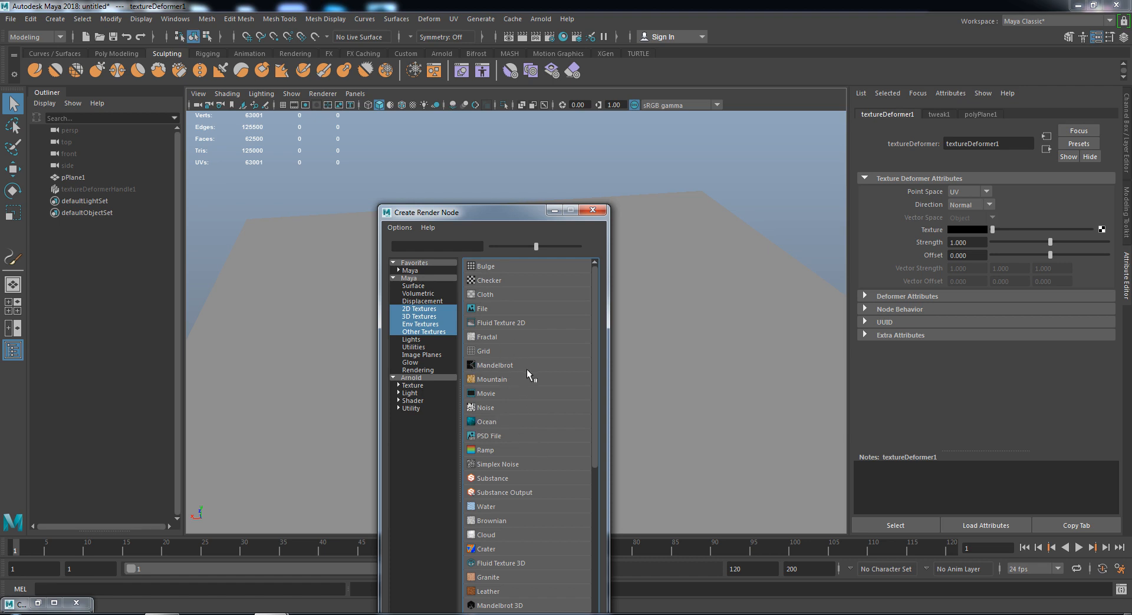
- Create a file texture for the deformer and load heightMap001.png into it
scroll(511, 495, "down", 5)
scroll(524, 507, "up", 5)
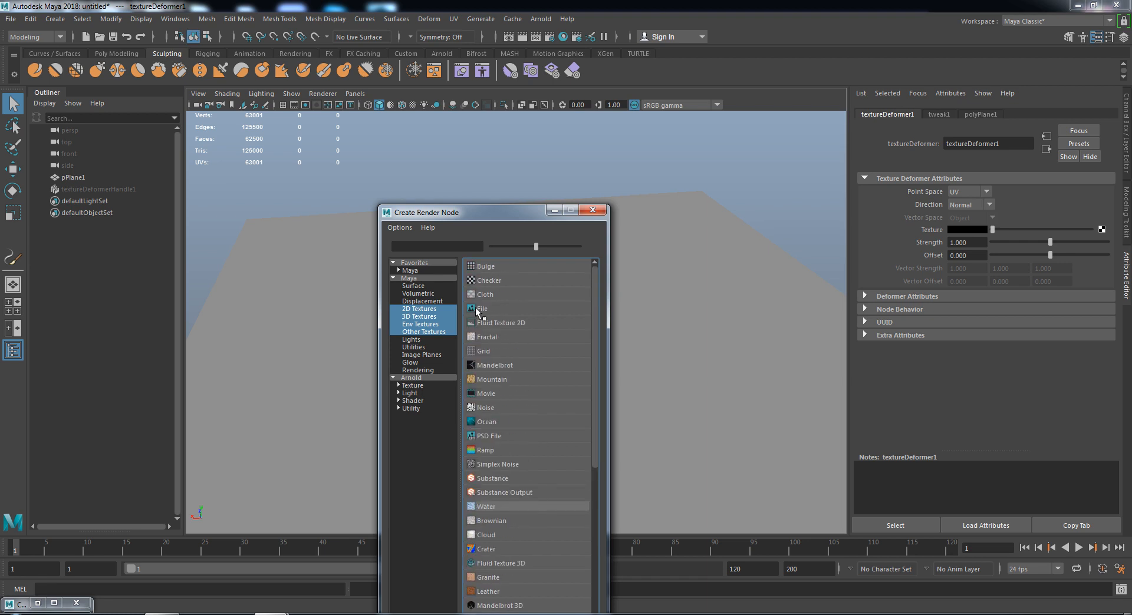
left_click(471, 308)
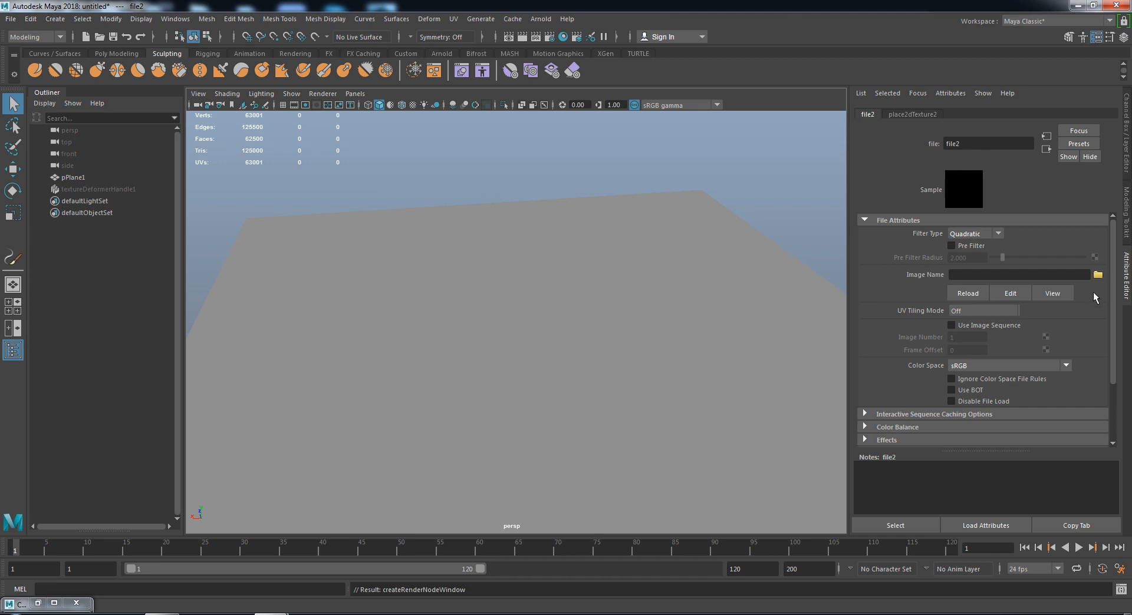
left_click(1098, 276)
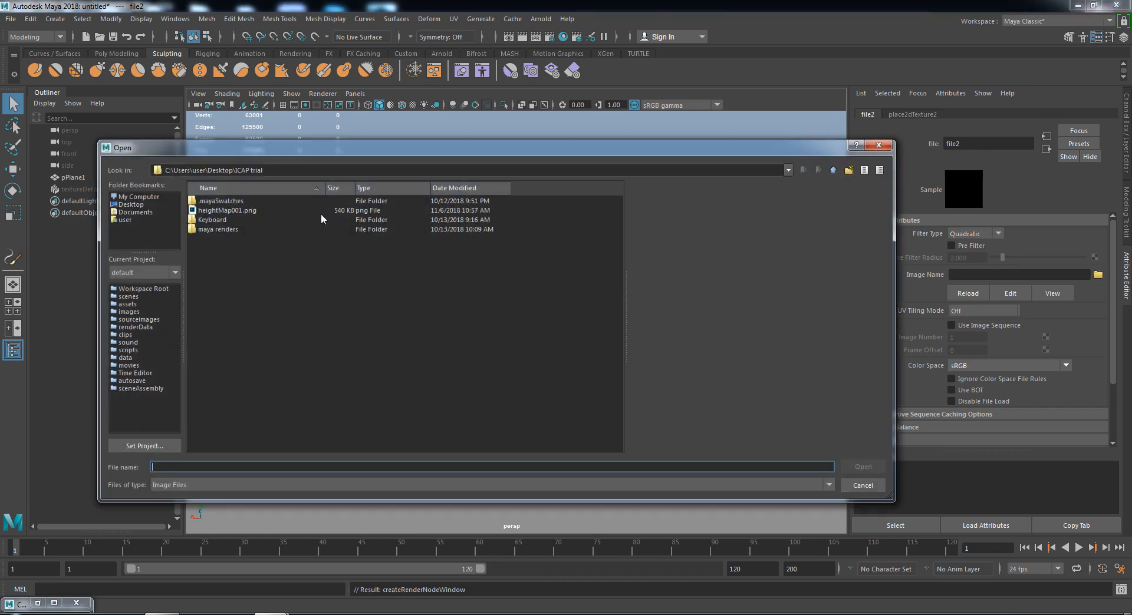
left_click(217, 212)
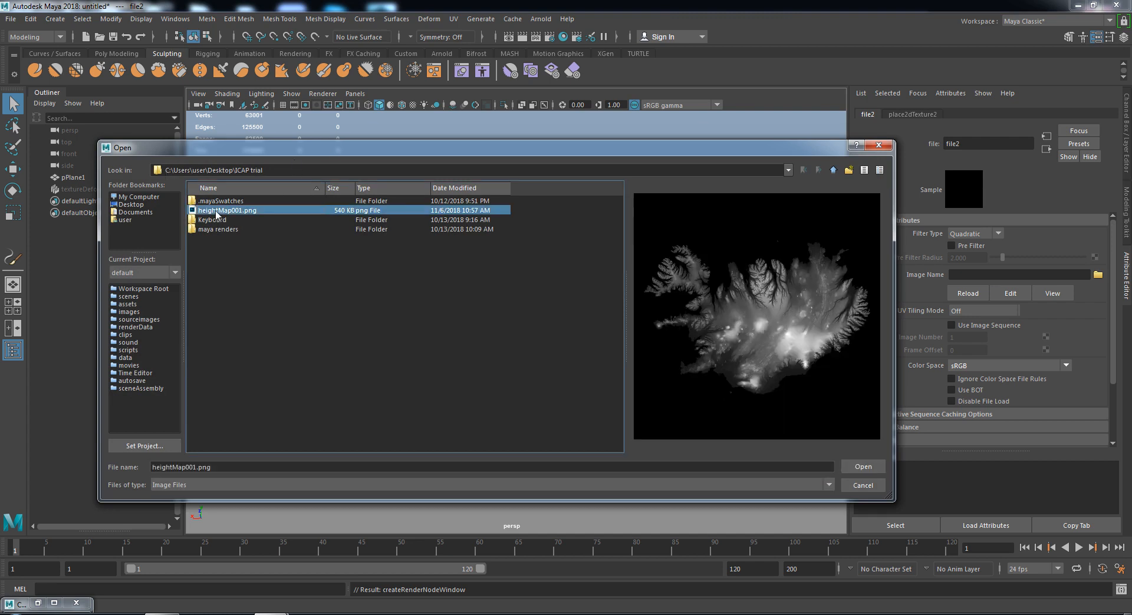
left_click(861, 466)
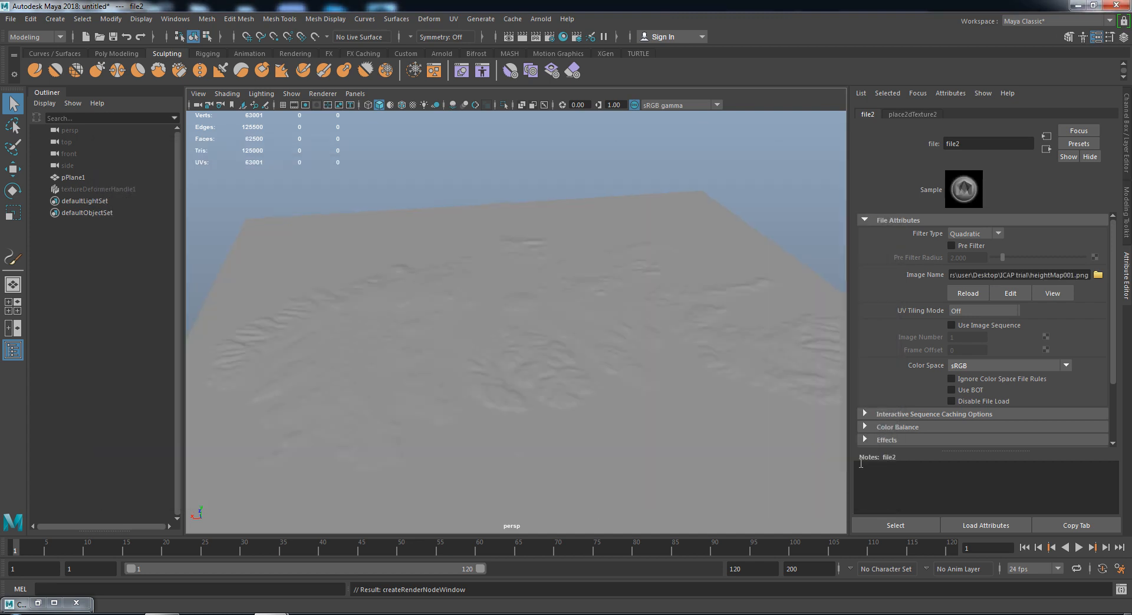
left_click(96, 189)
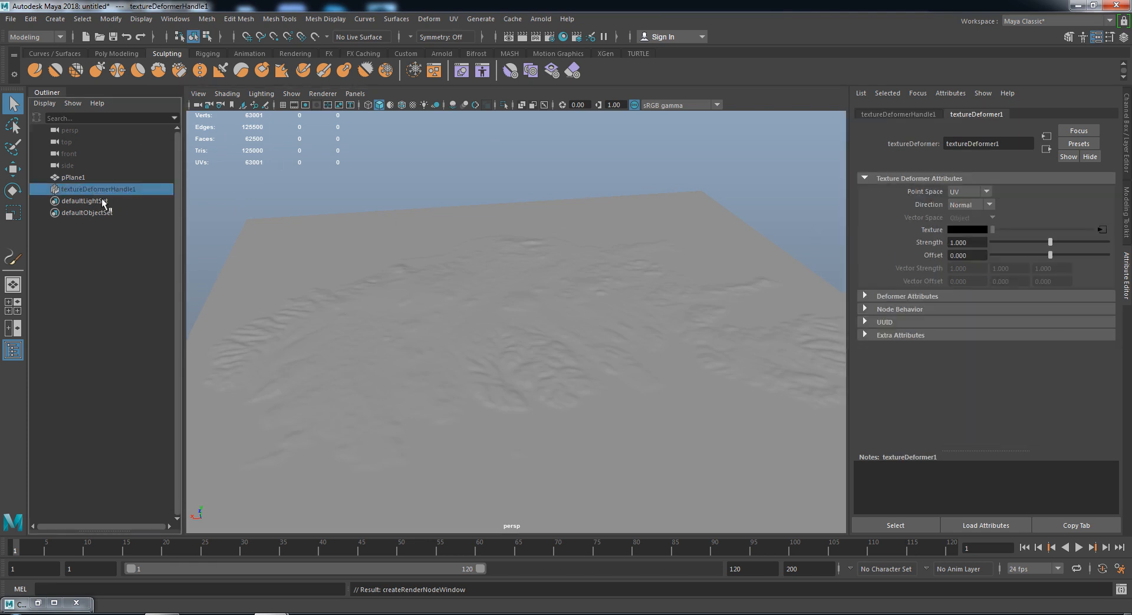
- Set textureDeformer Strength to 5 (after trying 3) and orbit in to inspect the hills
left_click(985, 243)
type("3")
key("Return")
type("5")
key("Return")
left_click_drag(443, 314, 497, 280, "alt")
right_click_drag(498, 280, 560, 426, "alt")
middle_click_drag(478, 369, 571, 324, "alt")
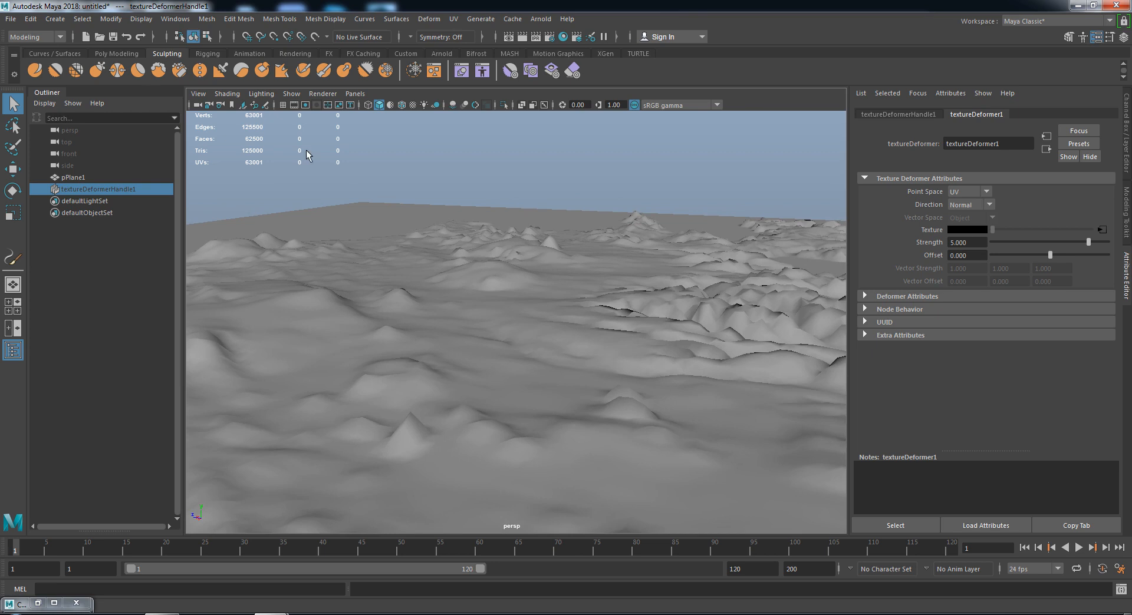
left_click(63, 19)
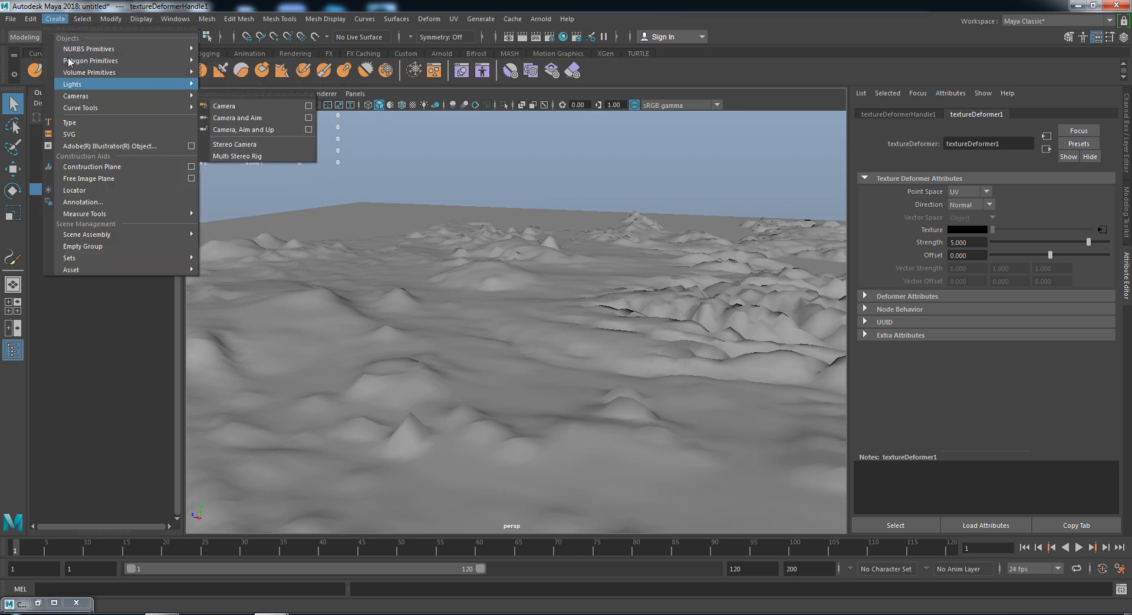
- Create a camera, move it up among the Outliner cameras, and rename camera1 to renderCam
mouse_move(88, 96)
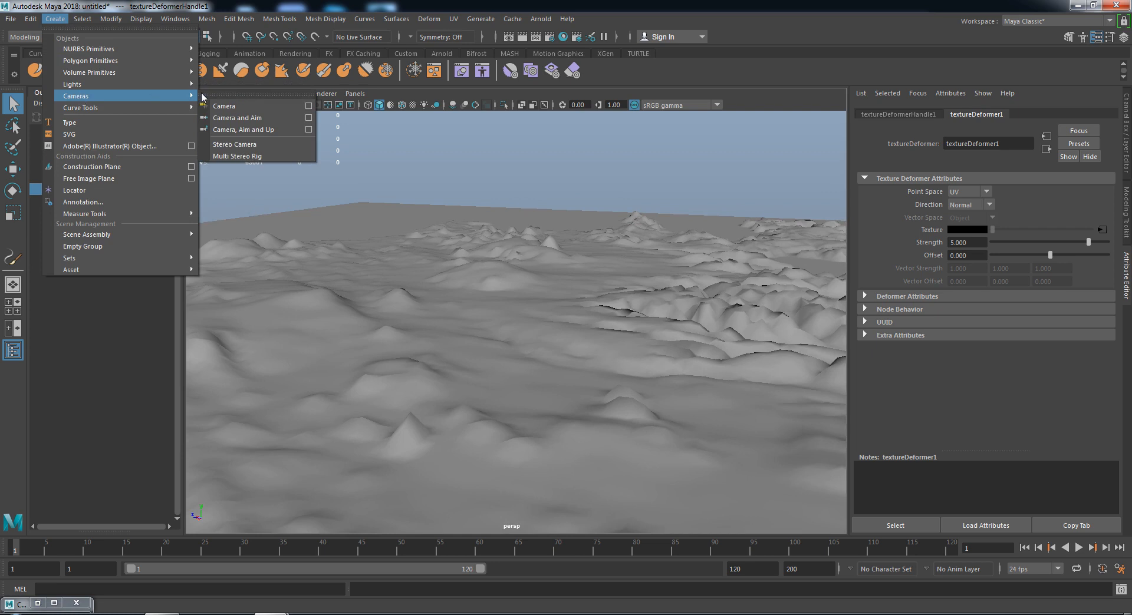
left_click(256, 104)
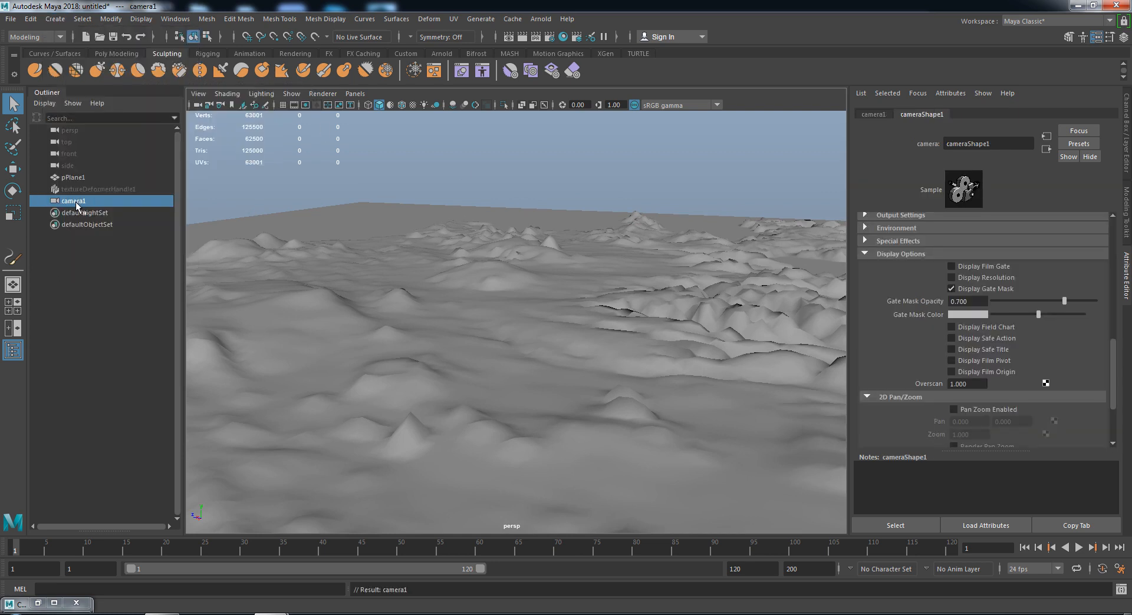
left_click_drag(77, 206, 59, 174)
double_click(81, 169)
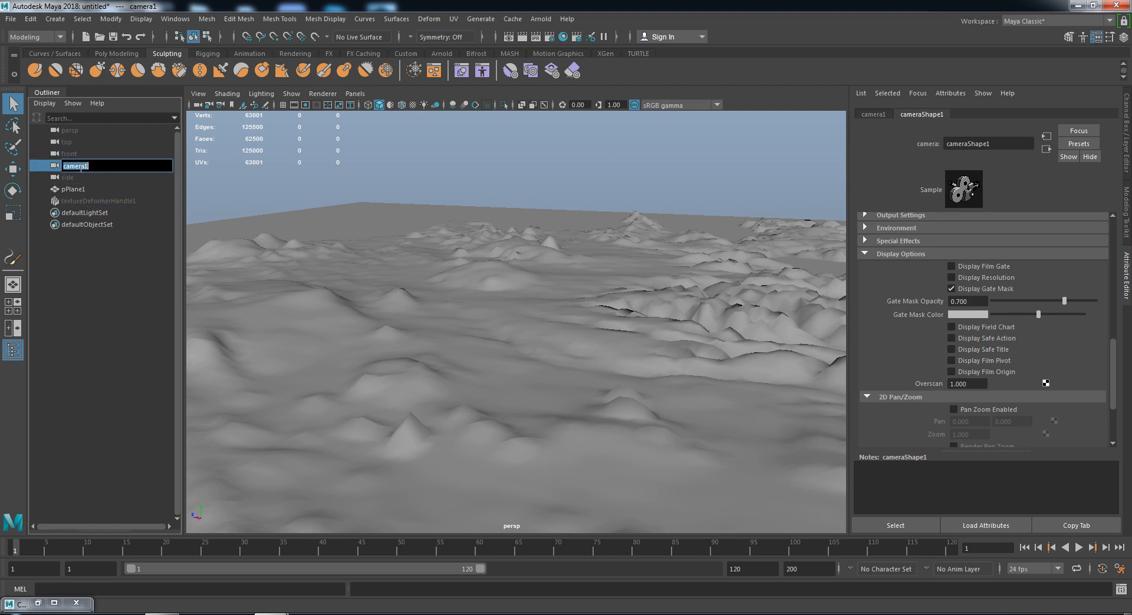
type("renderCam")
key("Return")
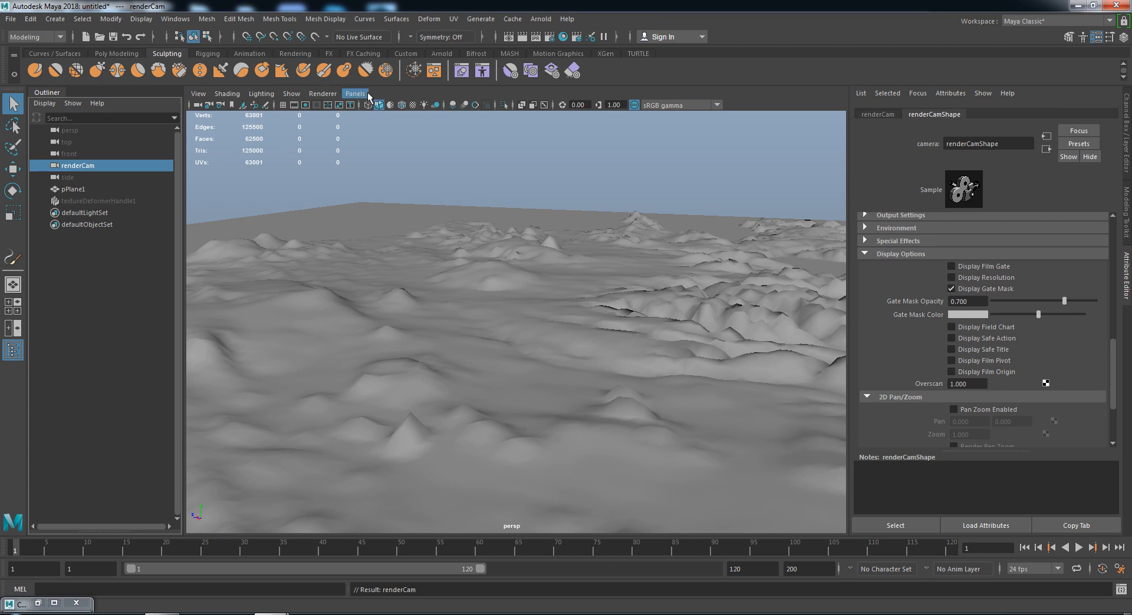
key("space")
left_click(517, 266)
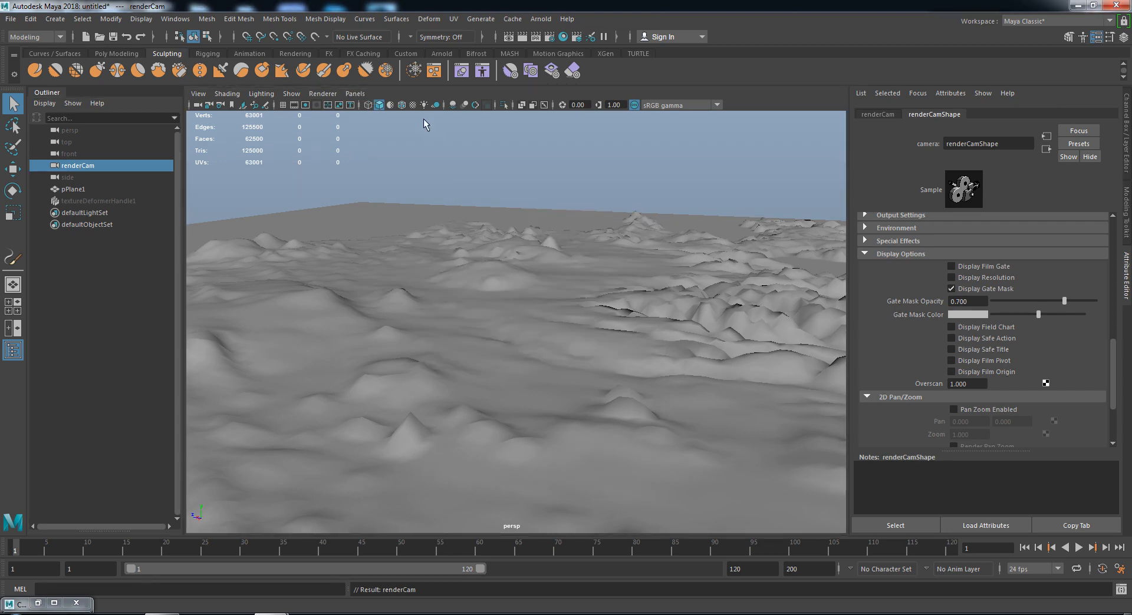
left_click(355, 93)
- Look through renderCam and tumble it to a low view across the terrain
mouse_move(368, 106)
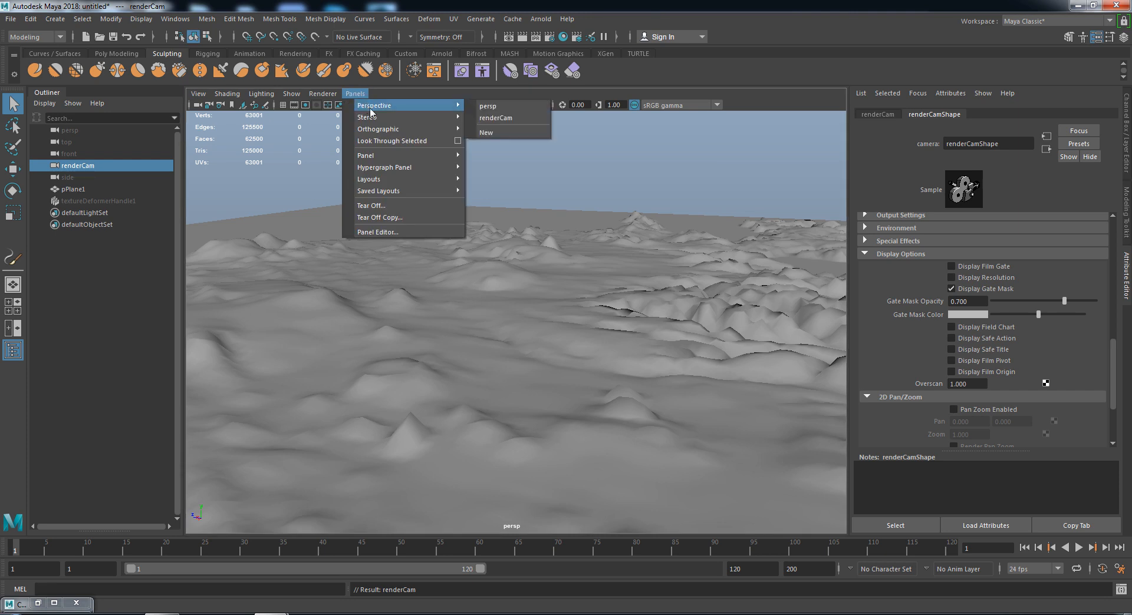
left_click(513, 119)
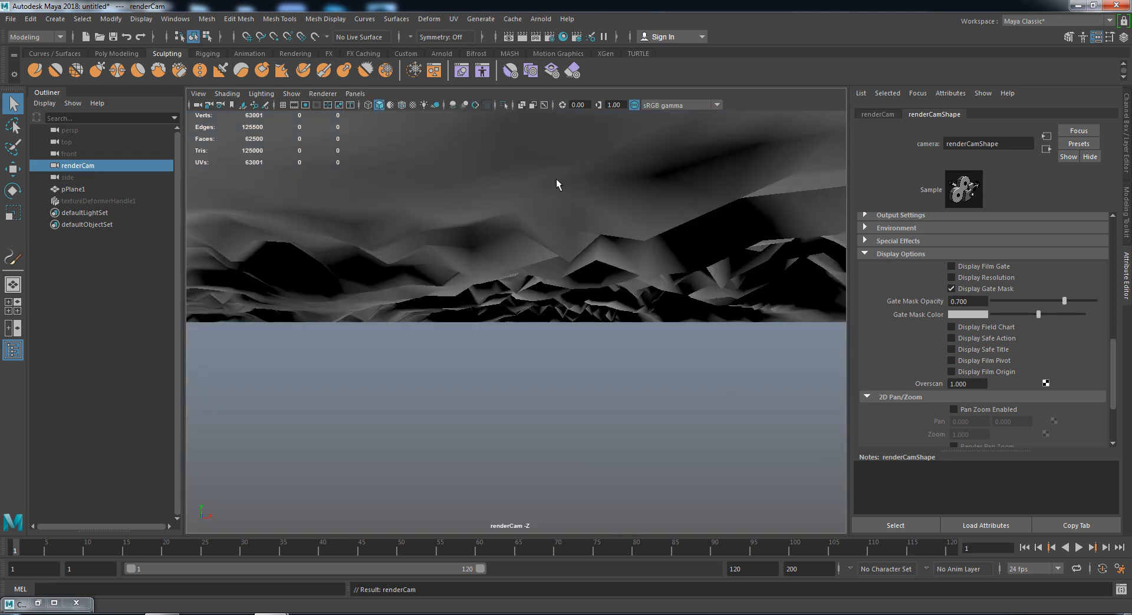
middle_click_drag(593, 254, 593, 610, "alt")
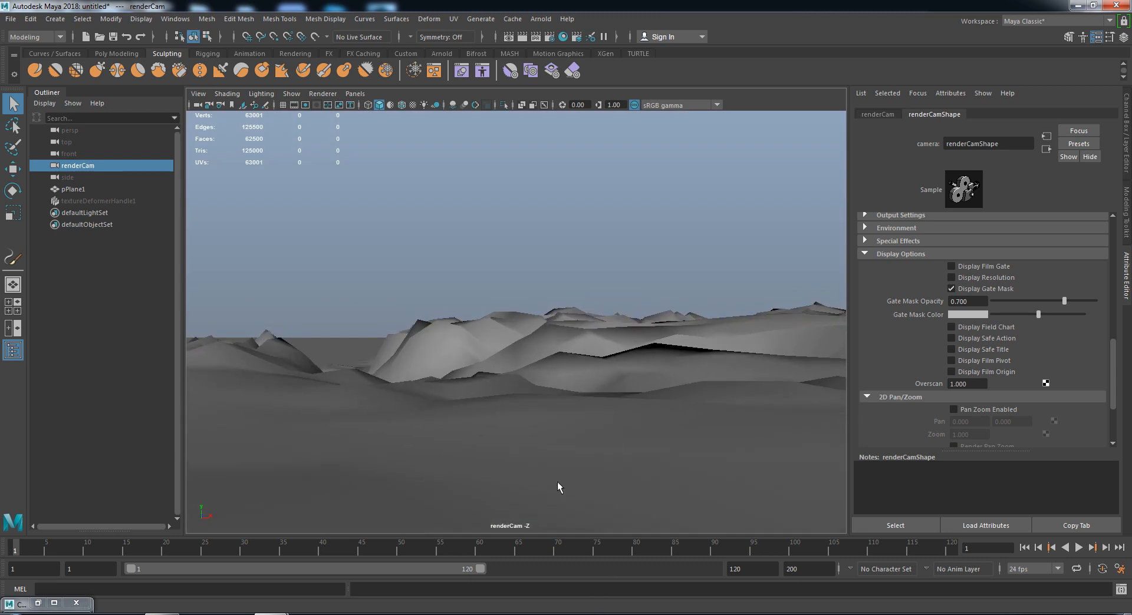
scroll(471, 336, "up", 3)
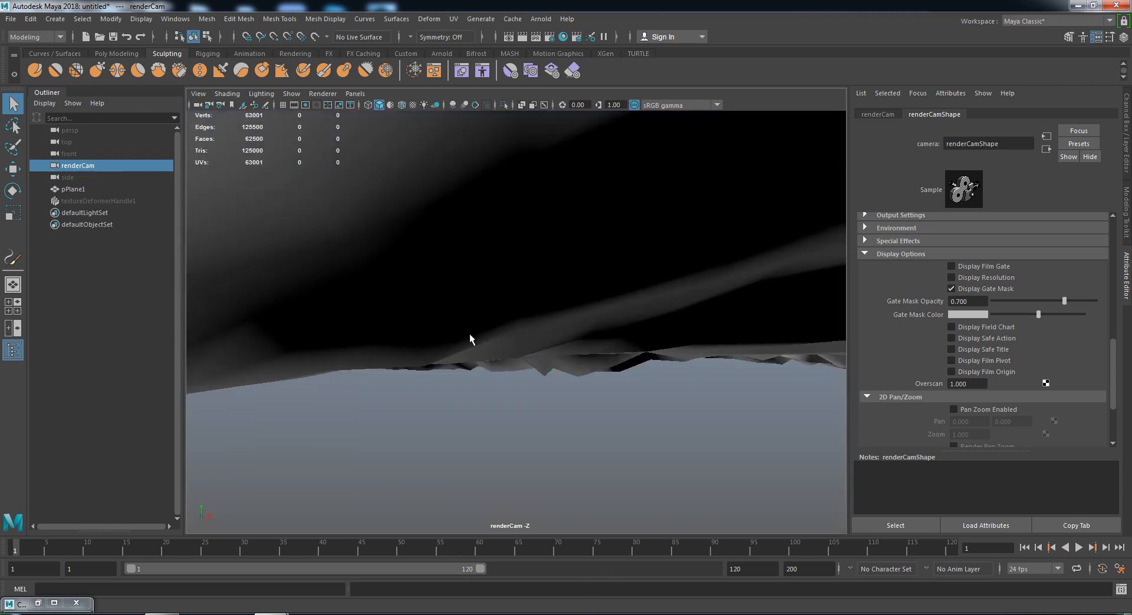
scroll(470, 335, "down", 4)
left_click_drag(464, 366, 539, 369, "alt")
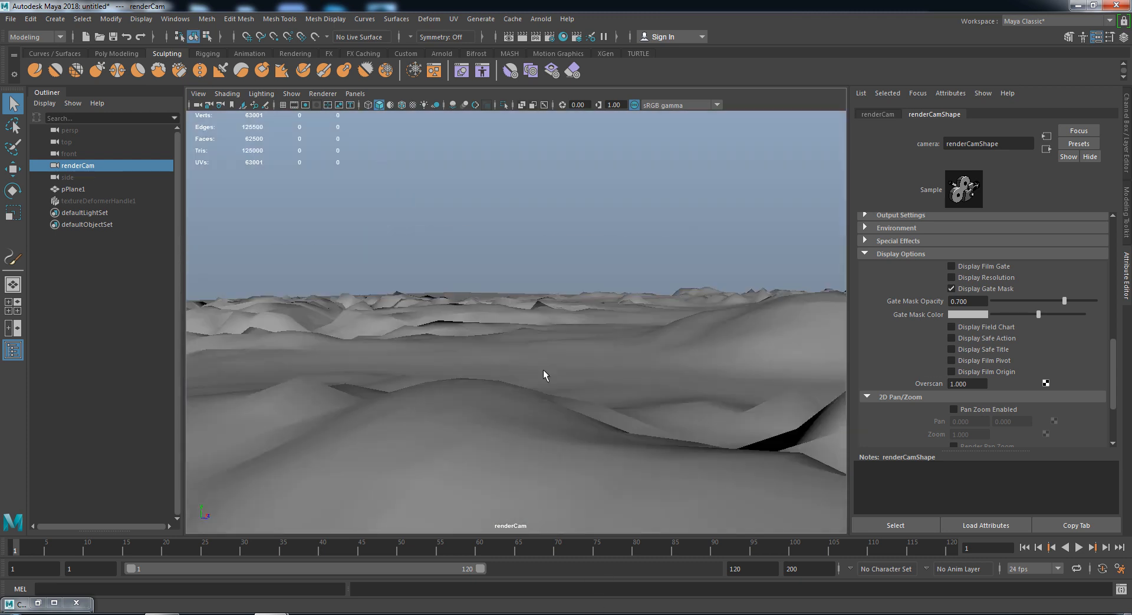
scroll(483, 279, "down", 3)
left_click_drag(582, 263, 510, 311, "alt")
right_click_drag(526, 334, 501, 242, "alt")
left_click_drag(522, 342, 508, 311, "alt")
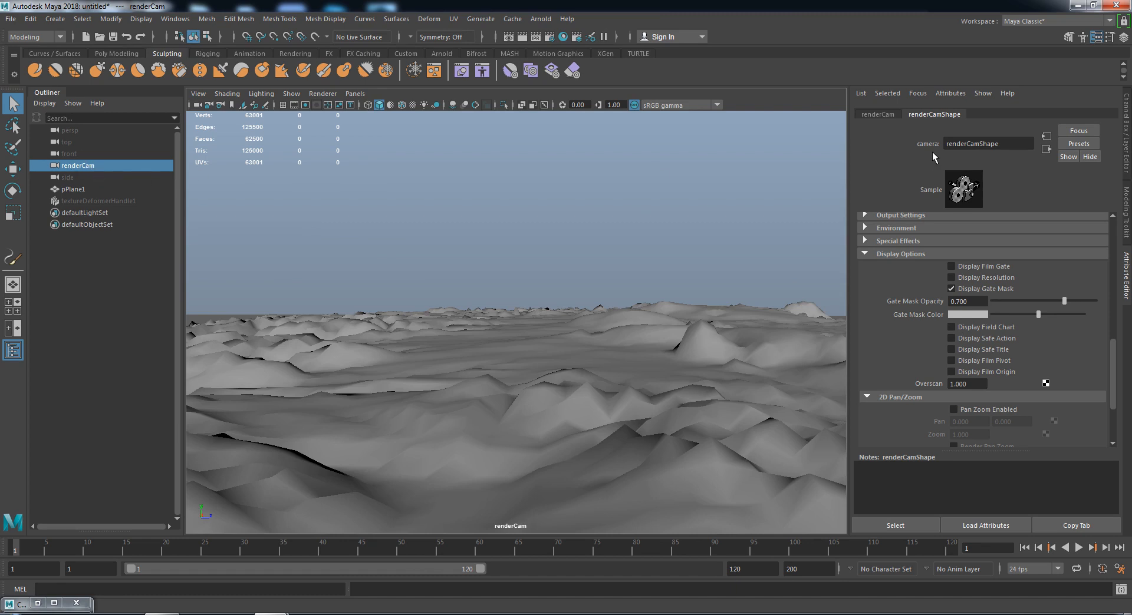
- Collapse the 2D Pan/Zoom section and bring up renderCam's Display Options settings
left_click(899, 397)
scroll(896, 341, "up", 4)
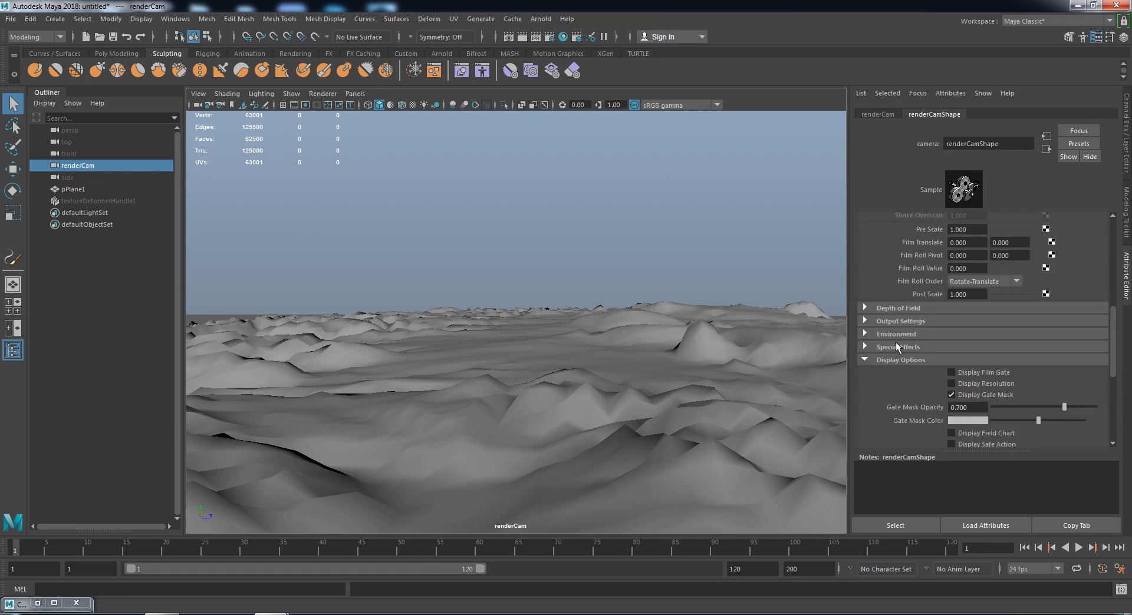
left_click(886, 358)
scroll(943, 224, "up", 5)
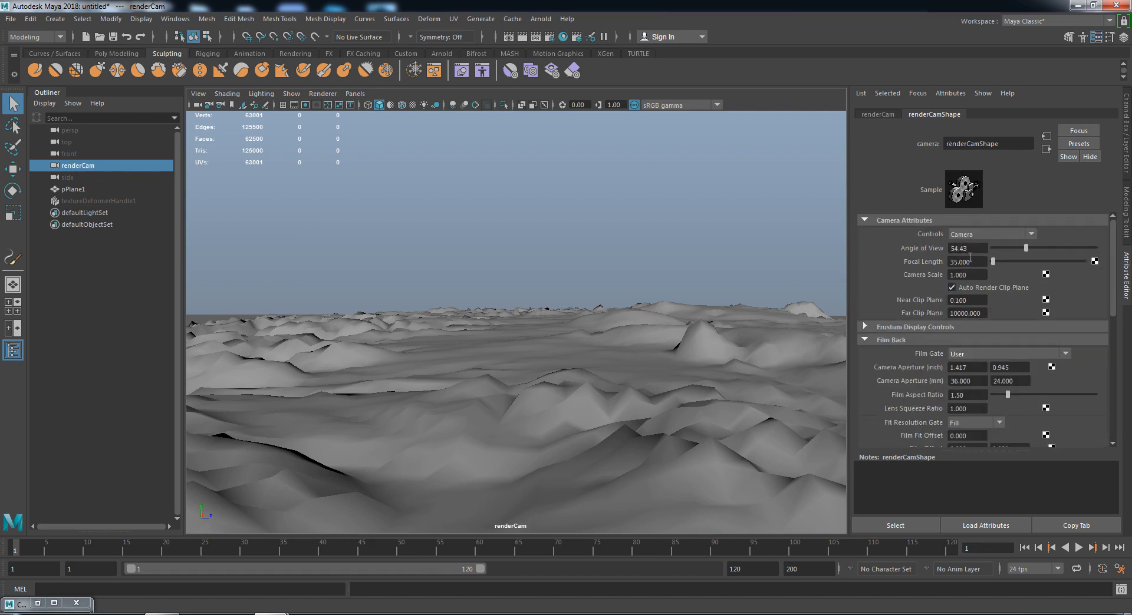
scroll(970, 259, "down", 5)
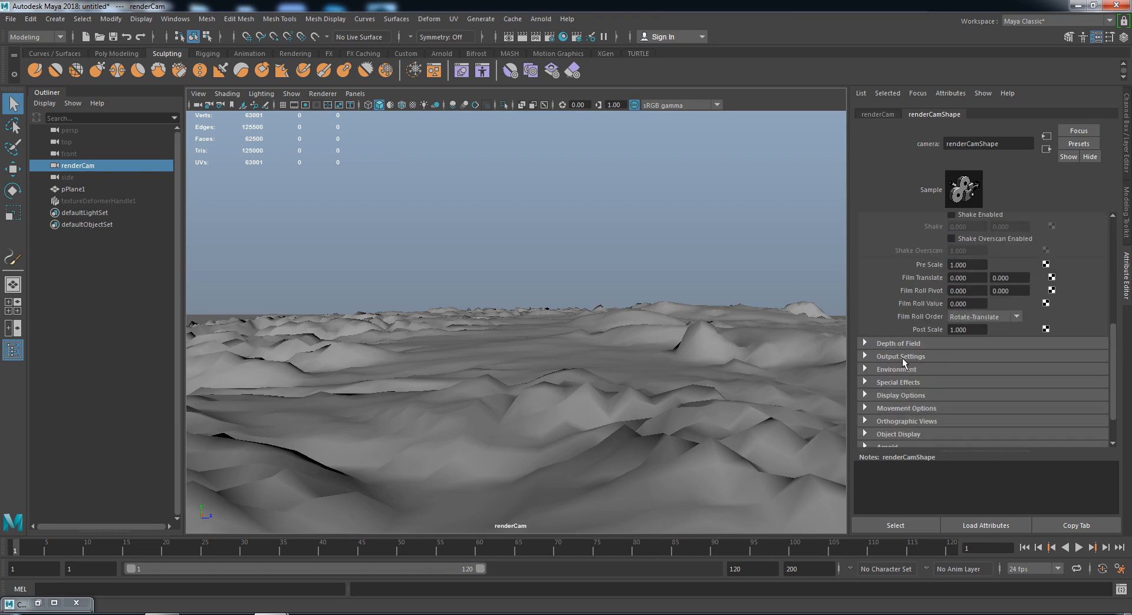
left_click(901, 395)
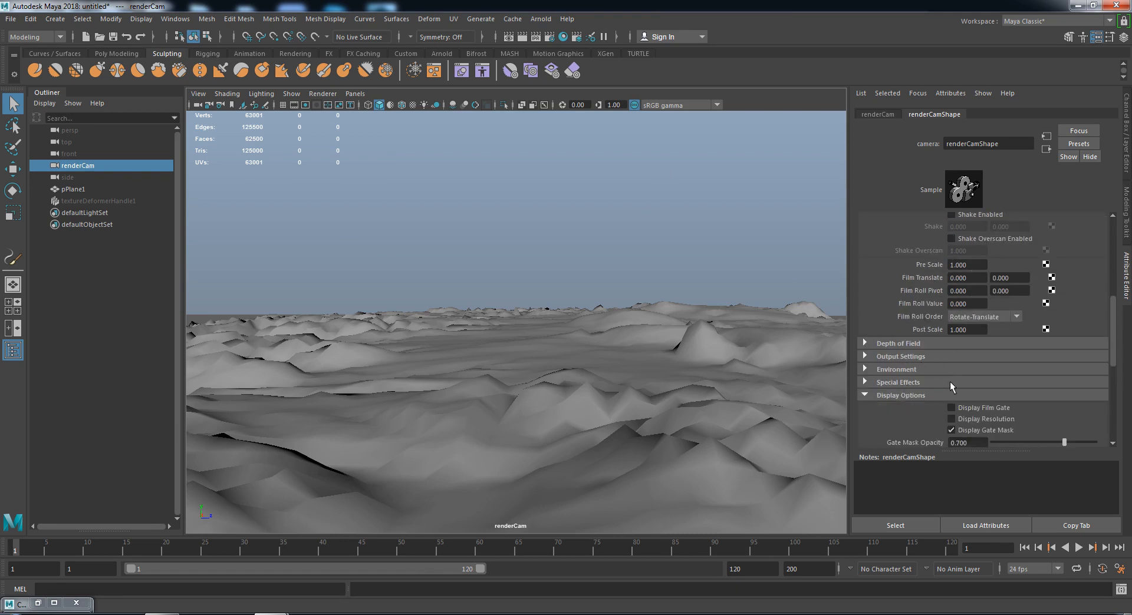
scroll(950, 381, "down", 3)
- Turn on renderCam's Display Resolution gate and set Overscan to 1.25
left_click(951, 313)
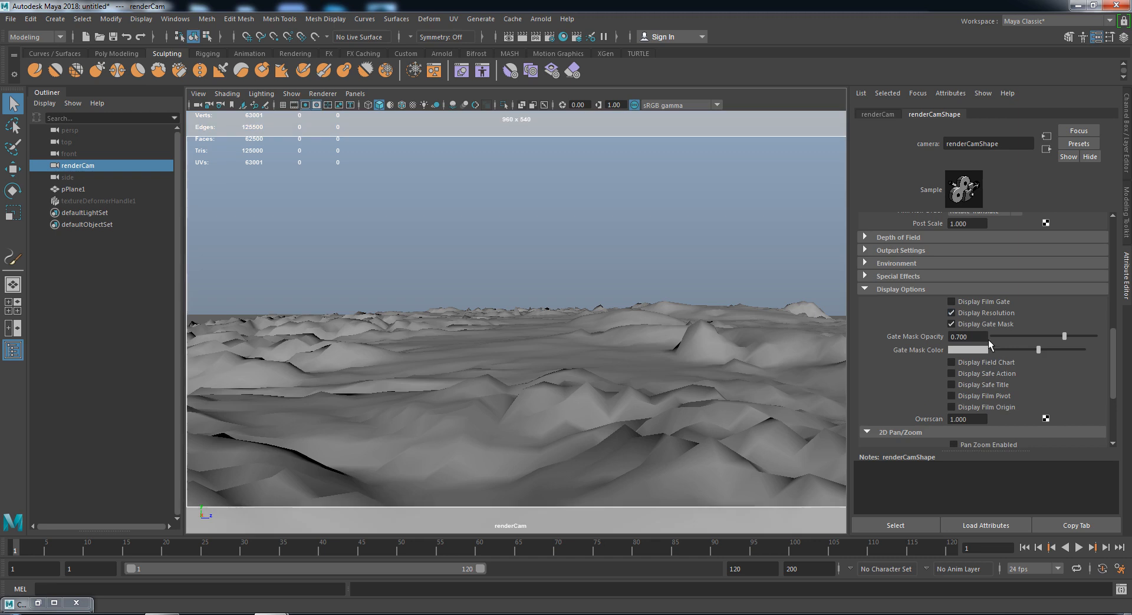
scroll(1002, 346, "down", 1)
left_click_drag(976, 384, 882, 376)
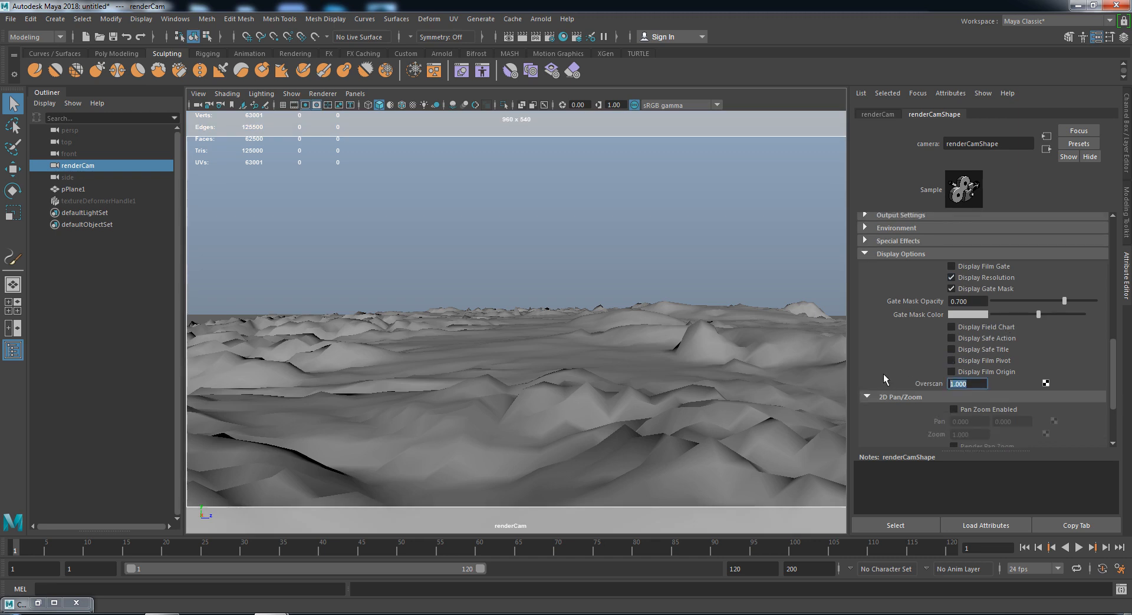
type("1.25")
key("Return")
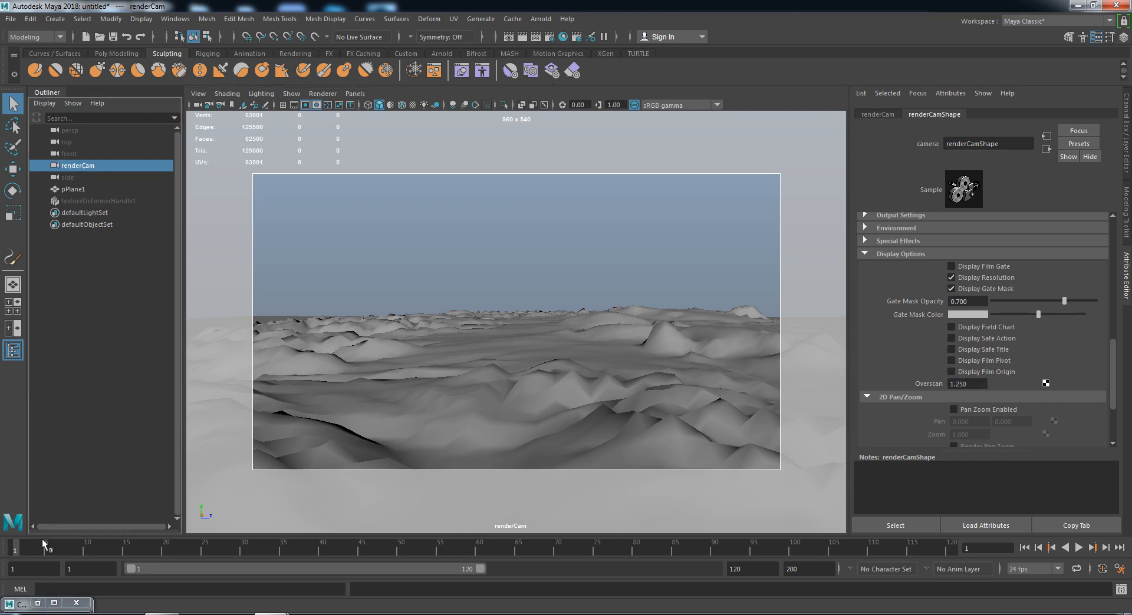
- Scrub the animation from frame 1 to 120 and back, nudging renderCam forward
left_click(19, 554)
left_click_drag(939, 550, 1033, 553)
right_click_drag(526, 284, 539, 325, "alt")
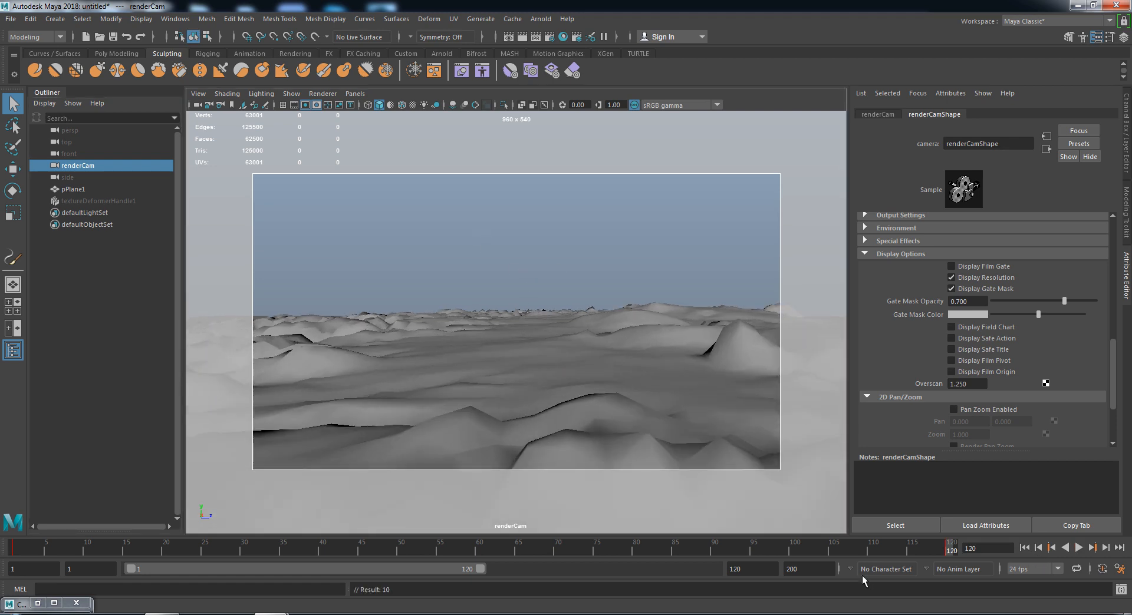
mouse_move(921, 553)
left_mouse_down()
mouse_move(567, 526)
mouse_move(524, 561)
mouse_move(14, 550)
left_mouse_up()
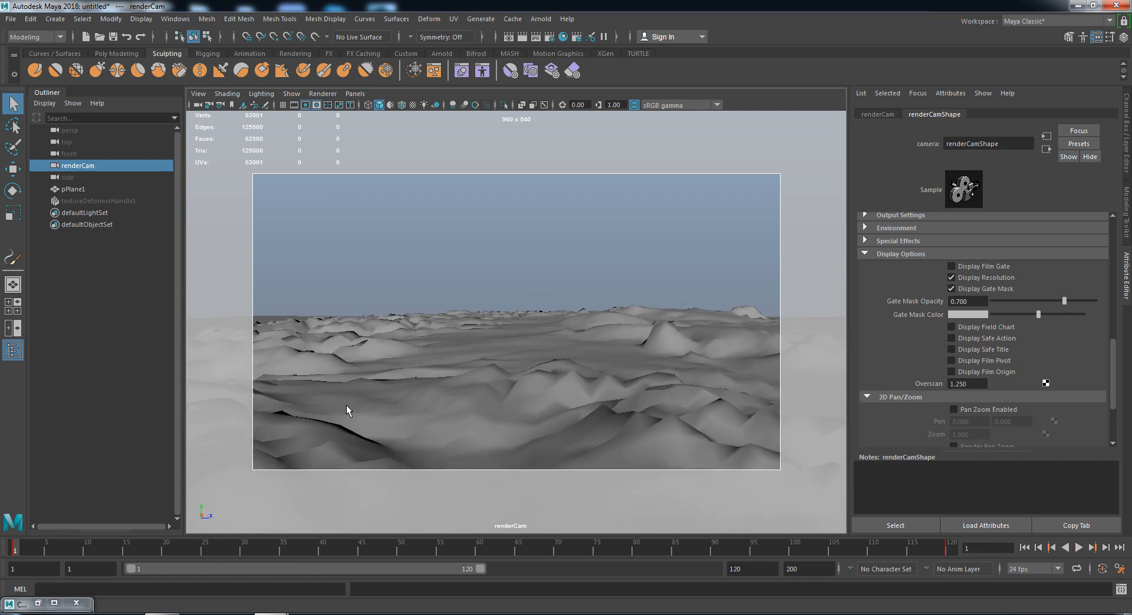
- Select pPlane1 and make it paintable with Generate > Make Paintable
left_click(546, 482)
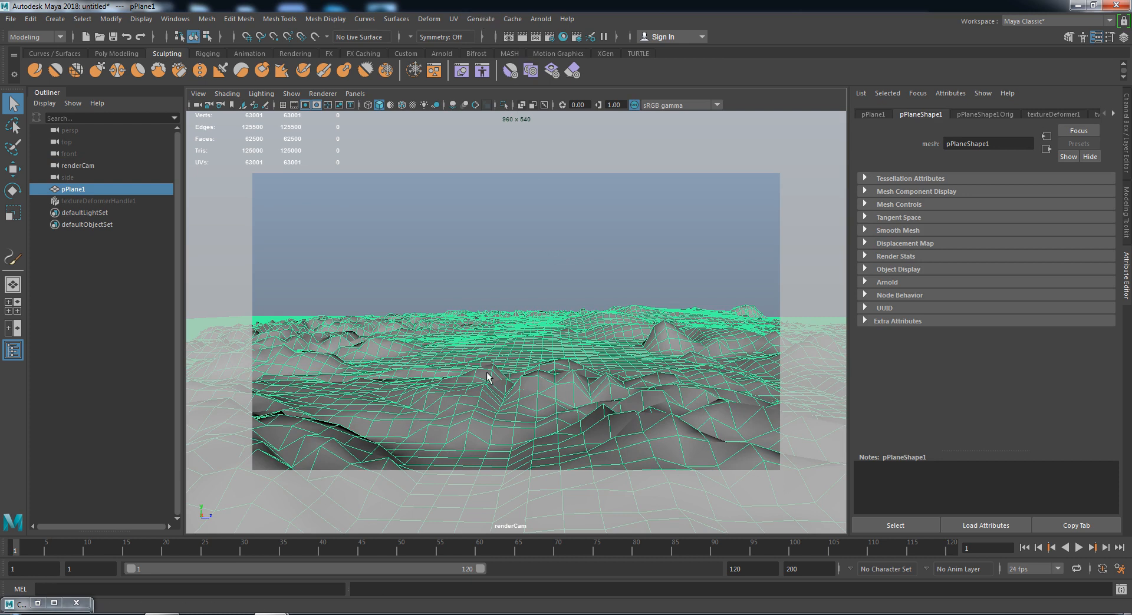
left_click(480, 19)
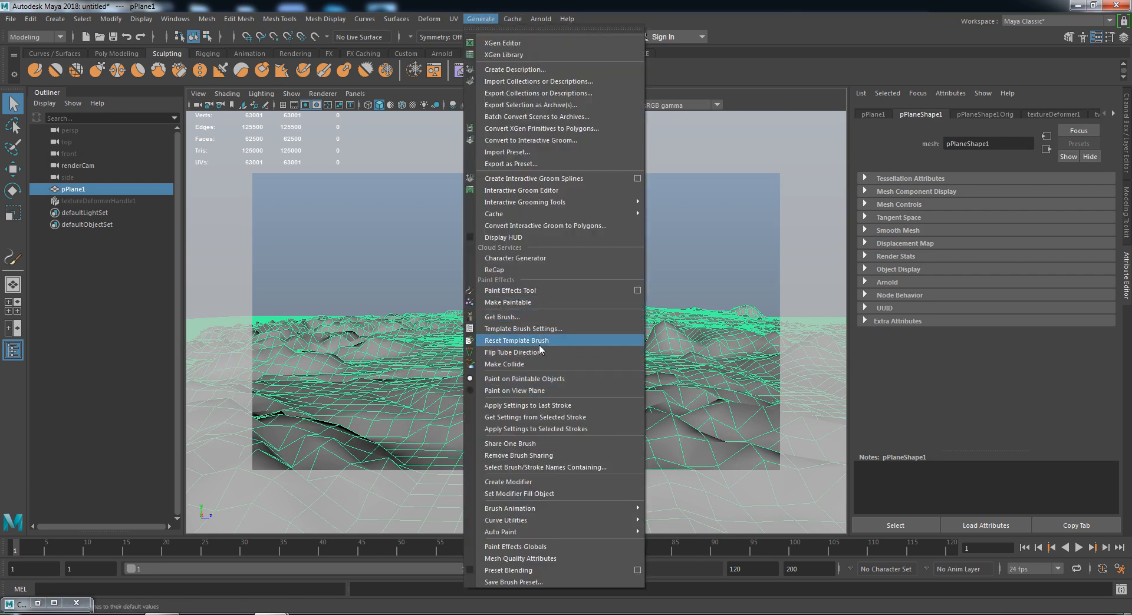
left_click(500, 303)
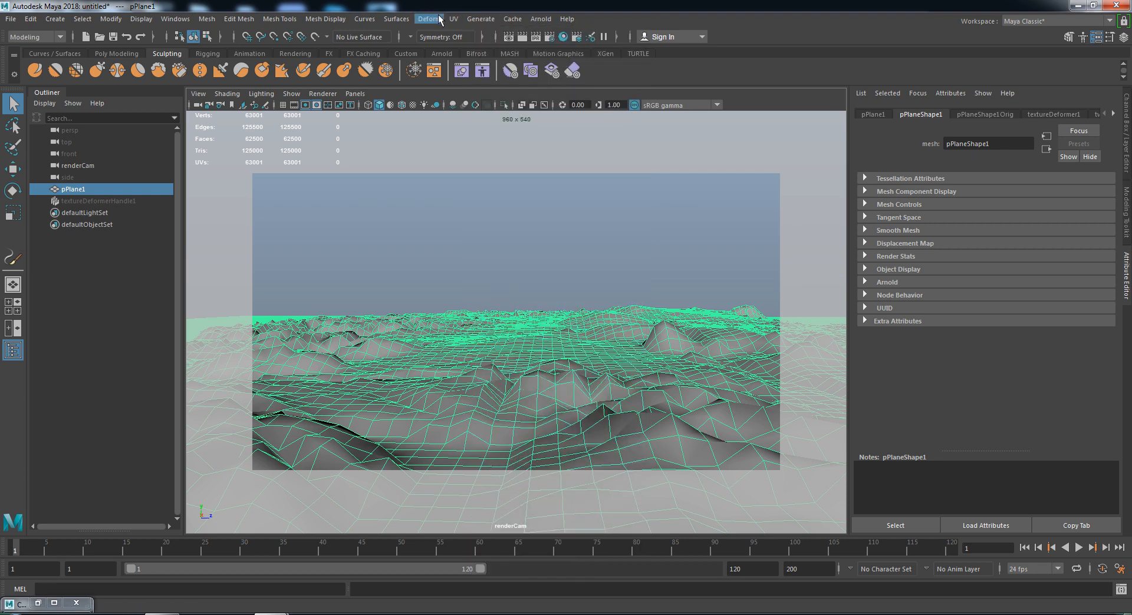
left_click(489, 20)
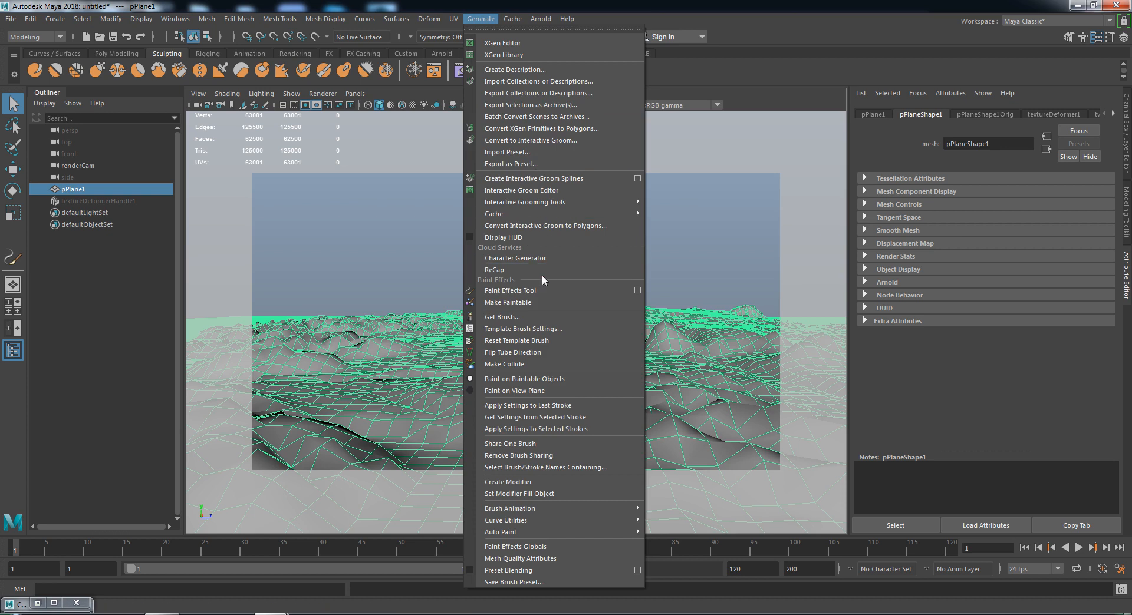
- Load oakHeavy.mel from the Paint_Effects TreesMesh examples, then minimize the Content Browser
left_click(526, 319)
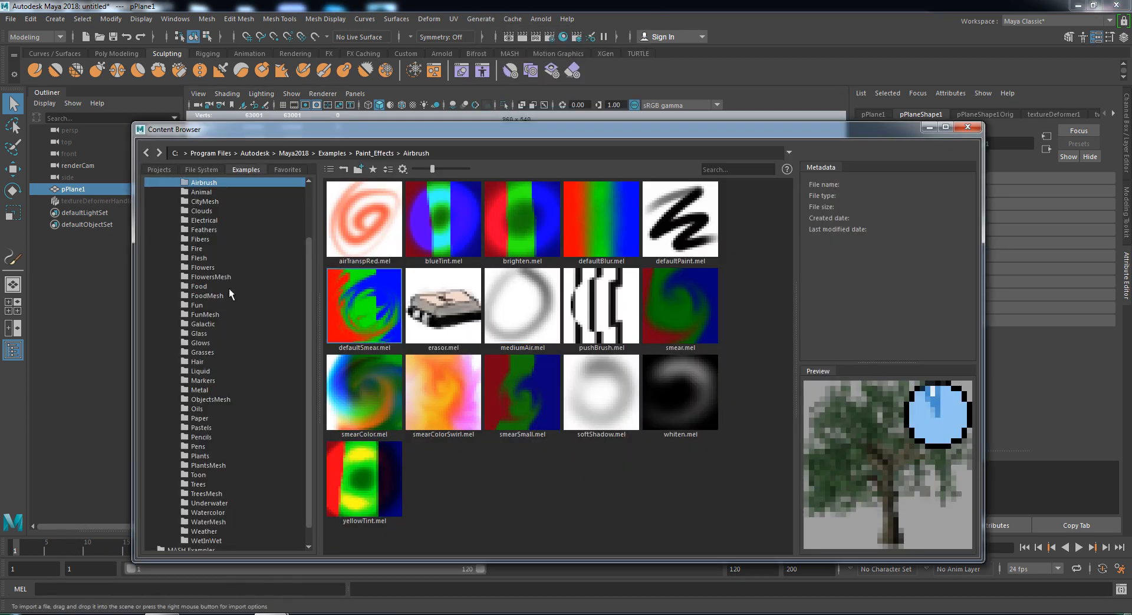
scroll(229, 337, "down", 1)
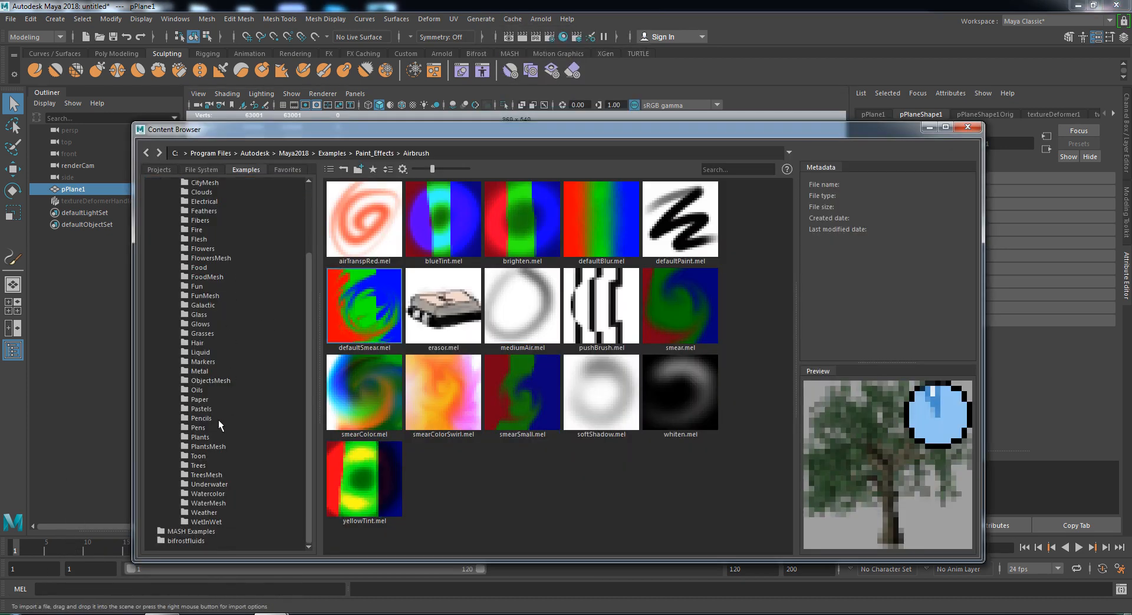
left_click(205, 335)
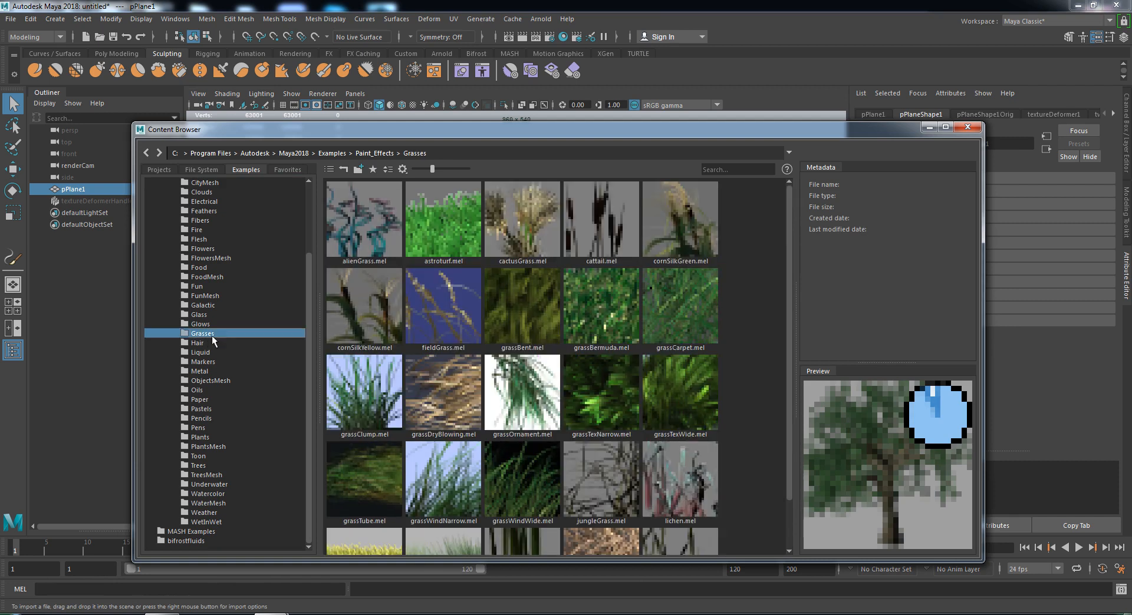
scroll(421, 454, "down", 1)
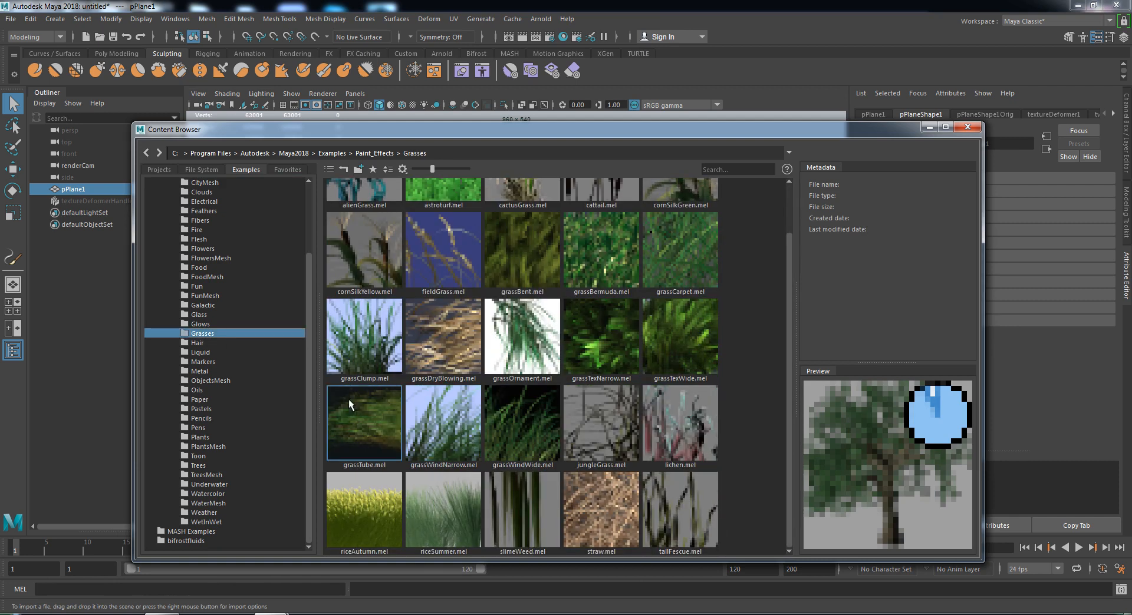
left_click(207, 475)
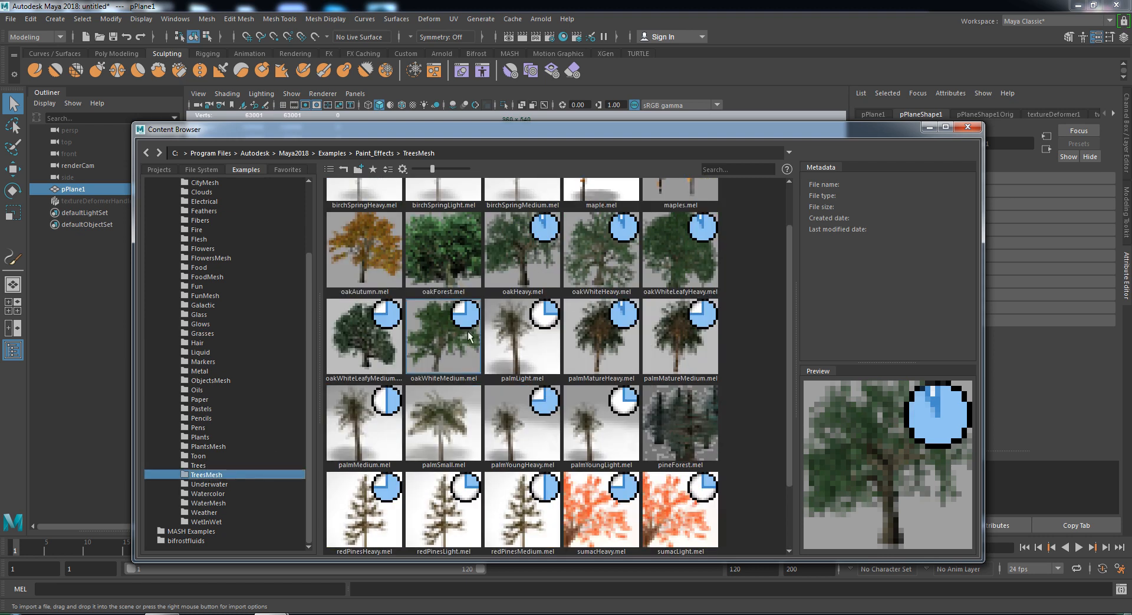
scroll(514, 331, "up", 1)
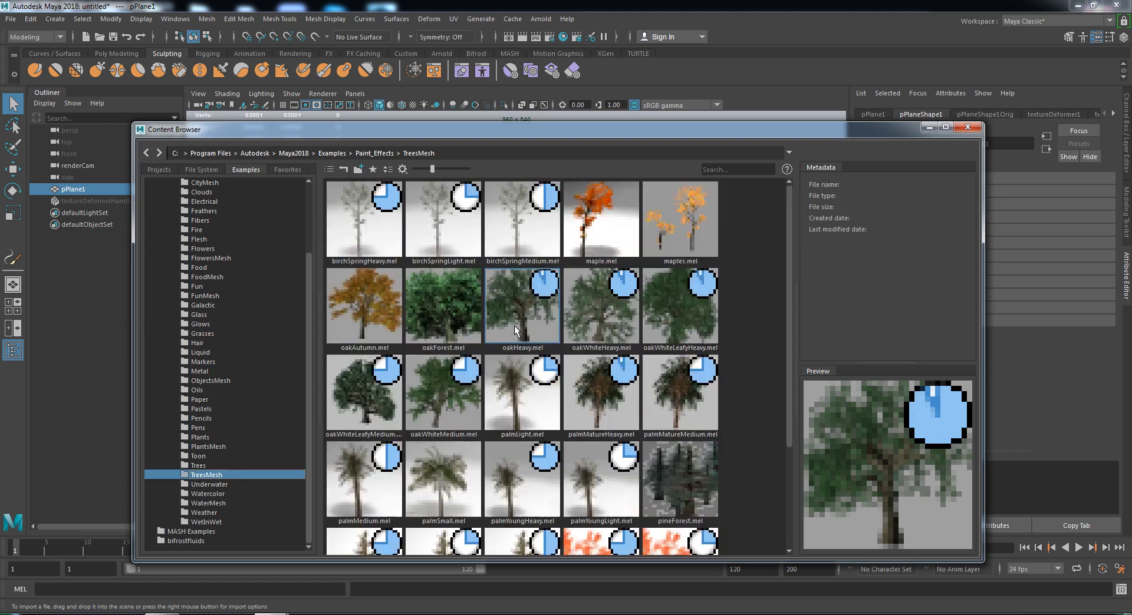
left_click(547, 319)
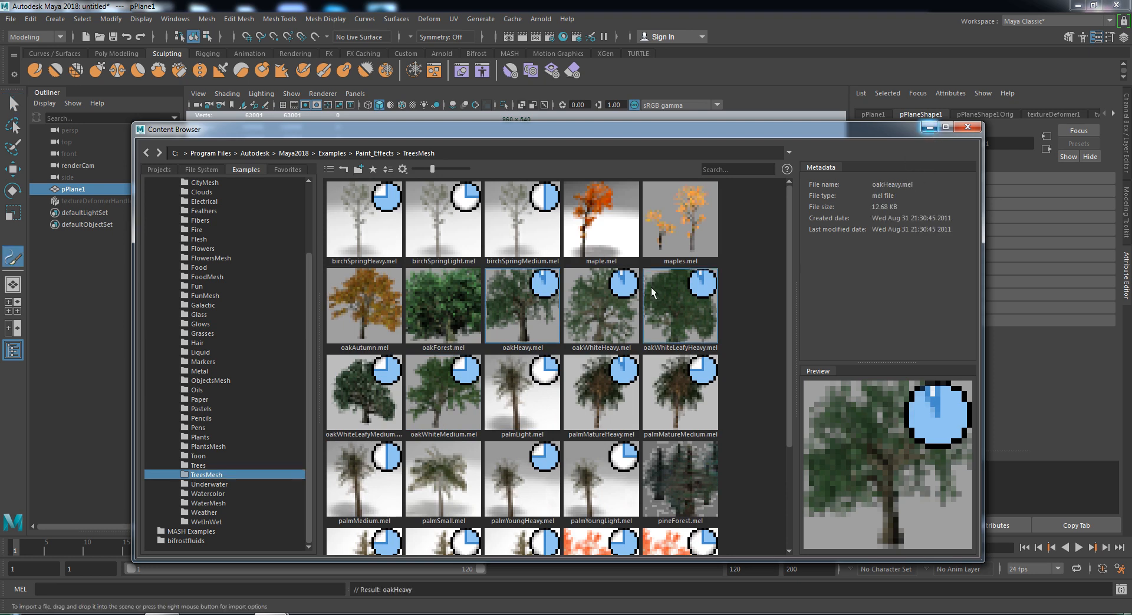
left_click(927, 126)
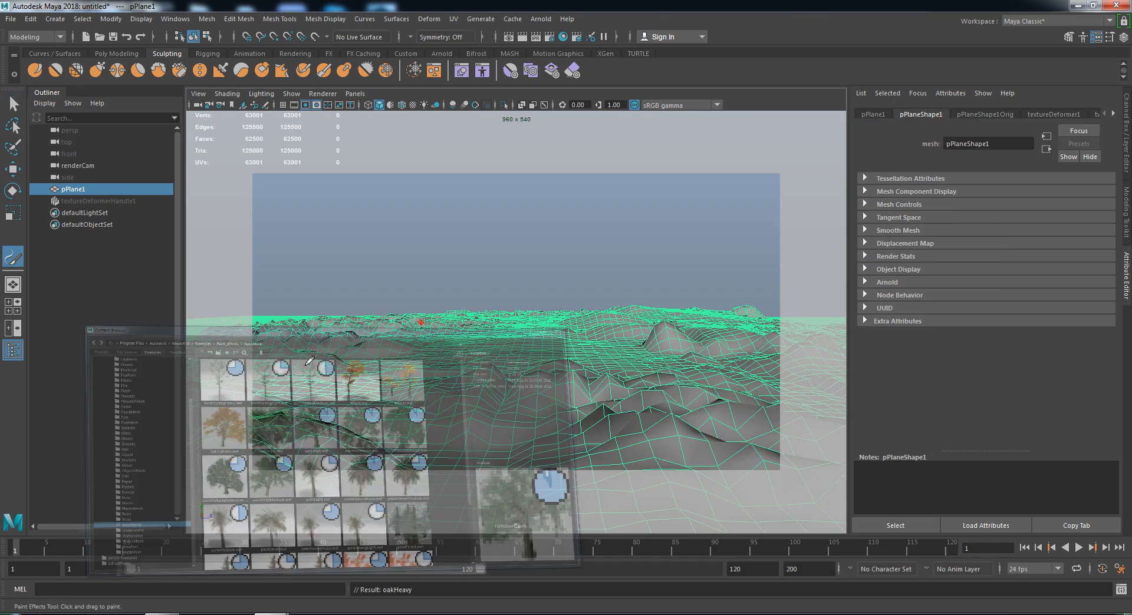
- Paint oak tree strokes on the left, right and foreground of the terrain
left_click_drag(339, 401, 329, 400)
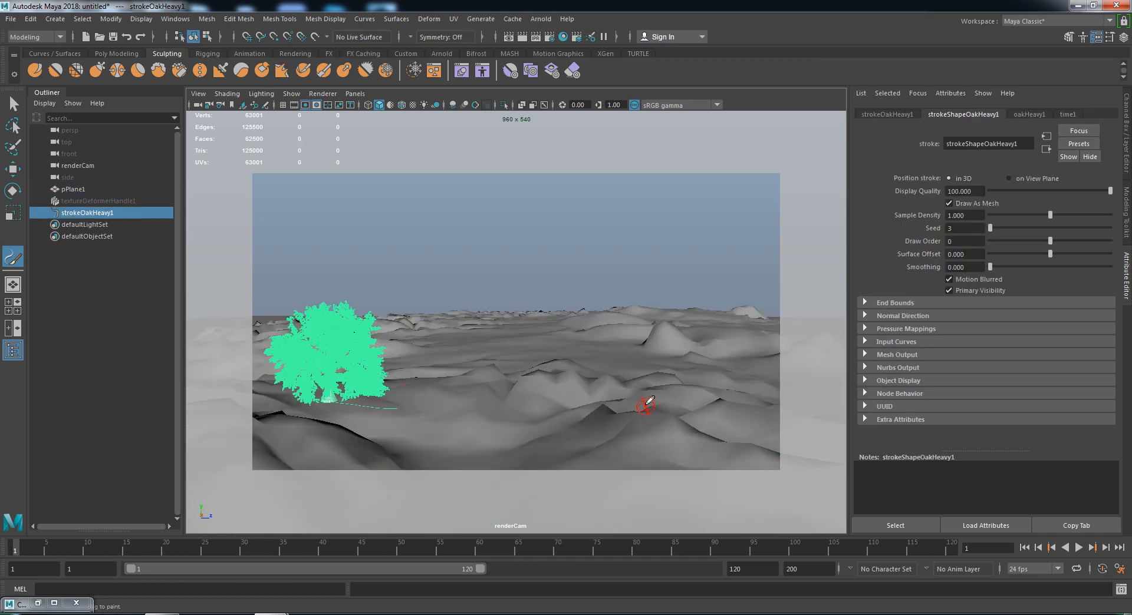
left_click_drag(652, 401, 649, 395)
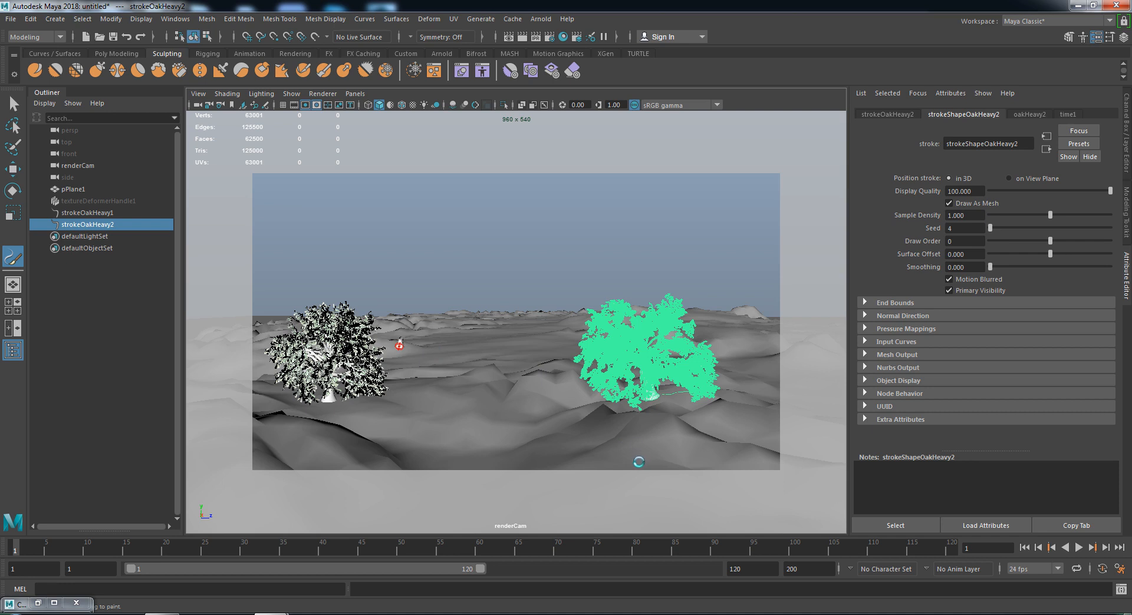
left_click(634, 498)
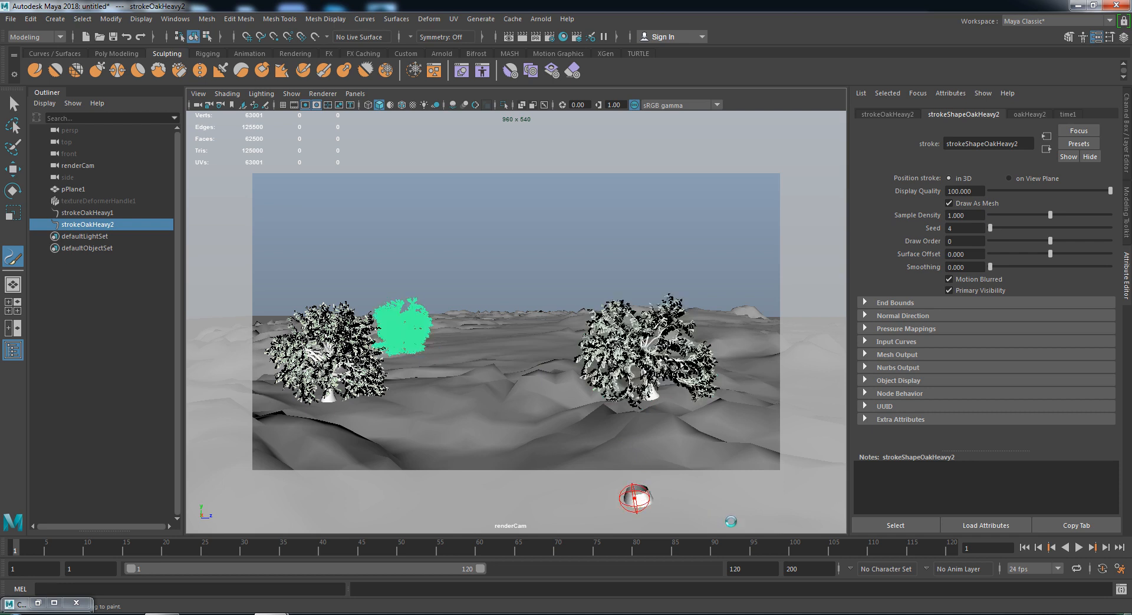
left_click(268, 460)
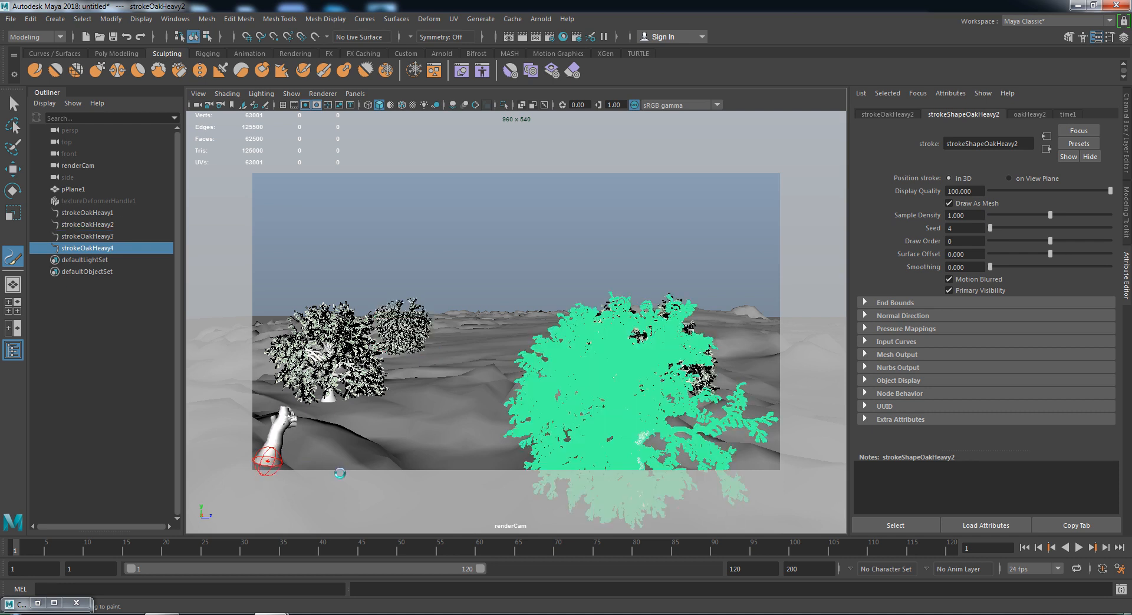
left_click(761, 384)
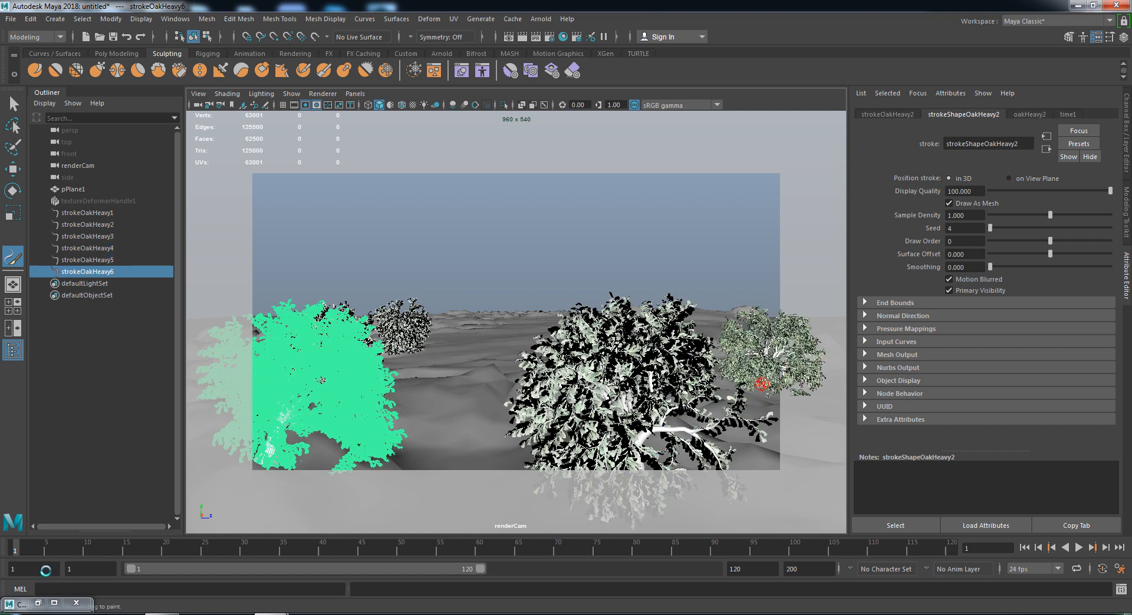
key("alt+v")
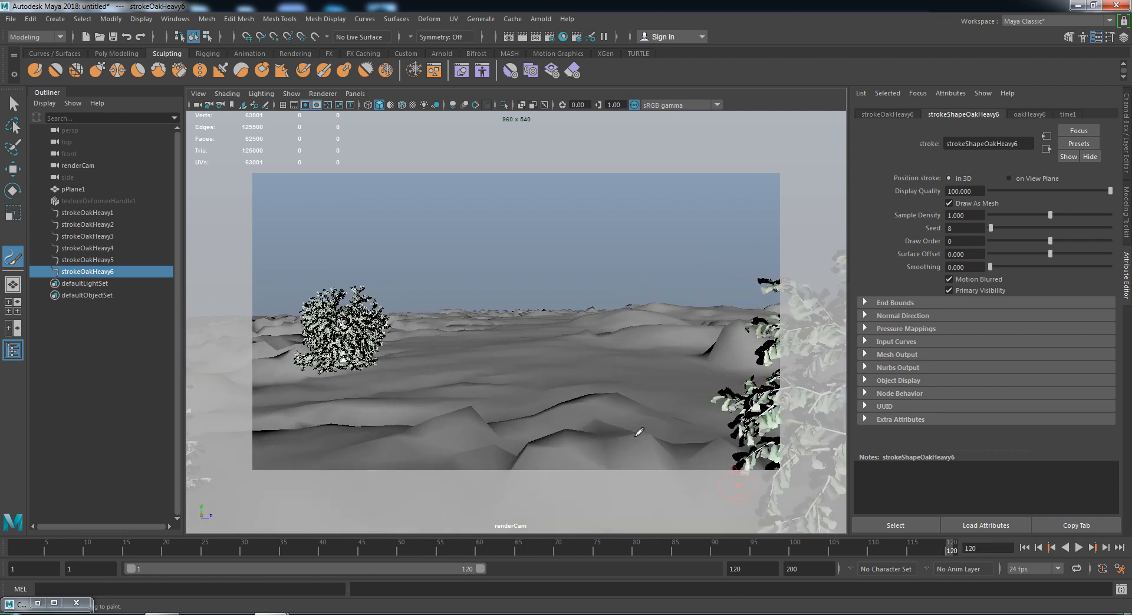
left_click(656, 386)
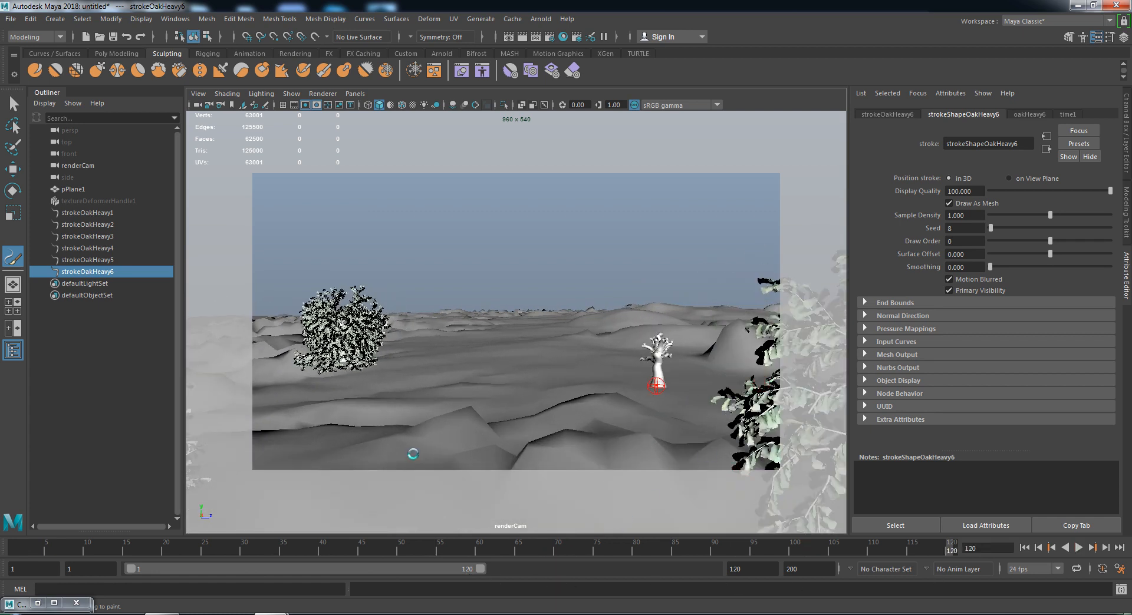
left_click(644, 423)
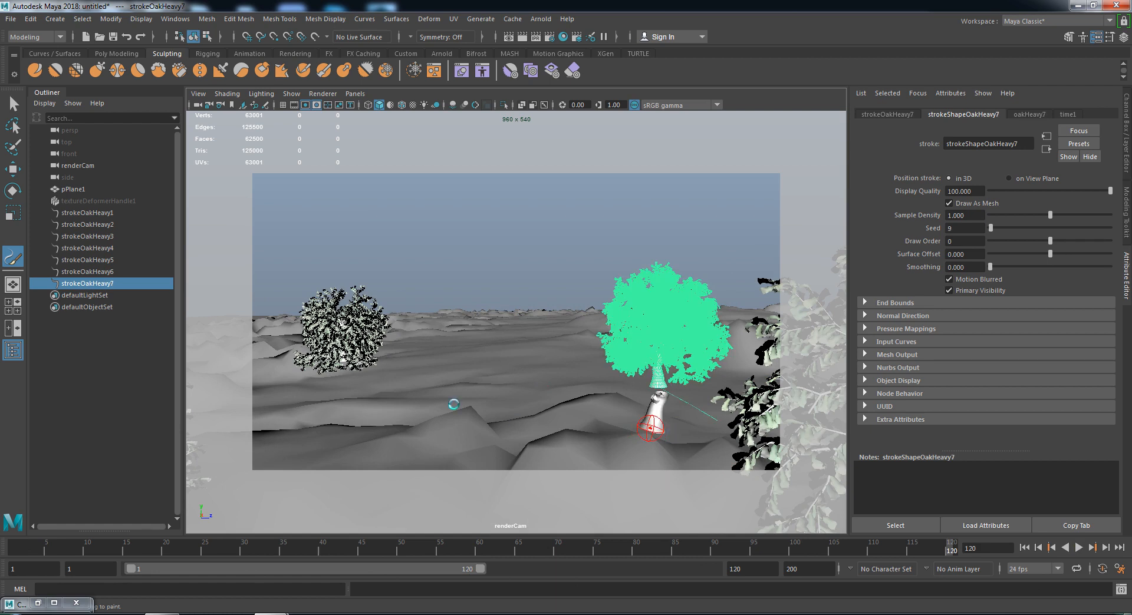
left_click(287, 394)
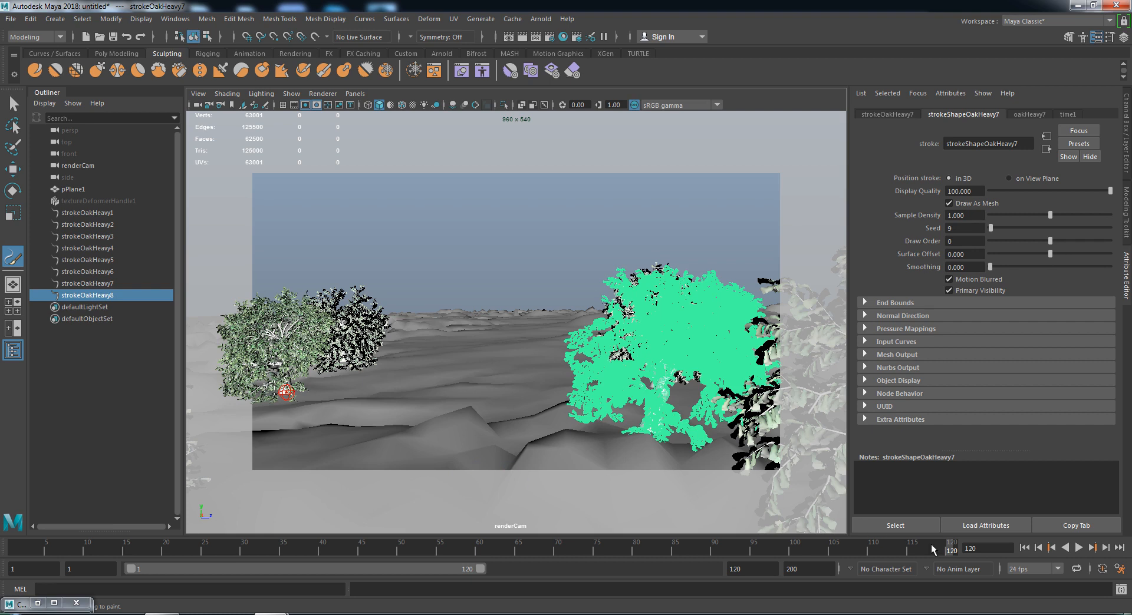
- Scrub the timeline to frame 69 to check the trees through renderCam, then deselect
mouse_move(944, 547)
left_mouse_down()
mouse_move(0, 521)
mouse_move(695, 534)
mouse_move(1076, 512)
mouse_move(0, 570)
left_mouse_up()
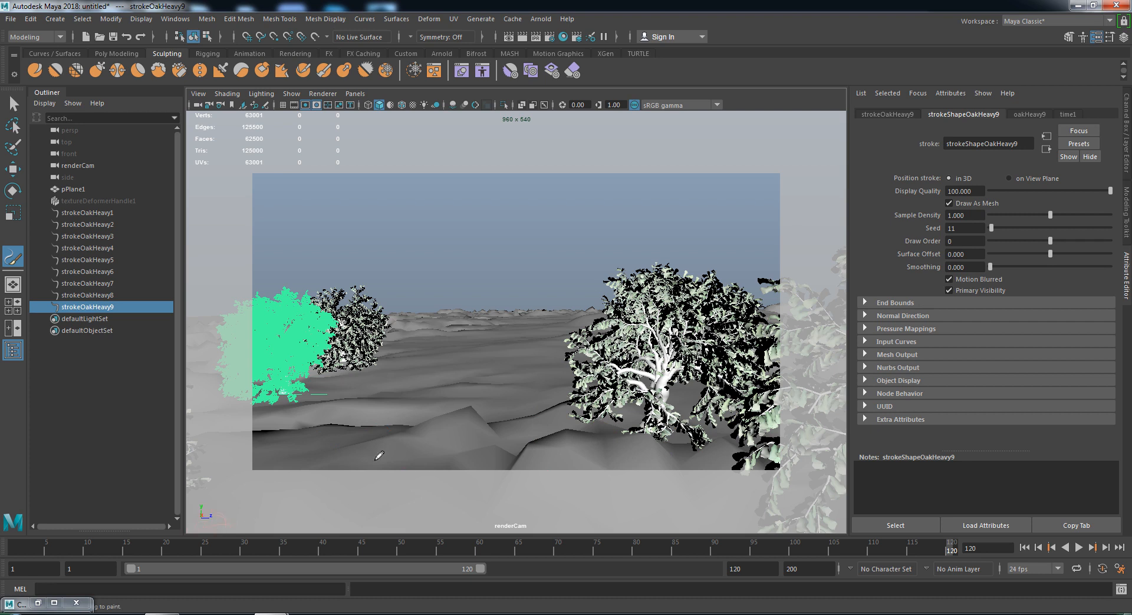
left_click_drag(950, 549, 1, 540)
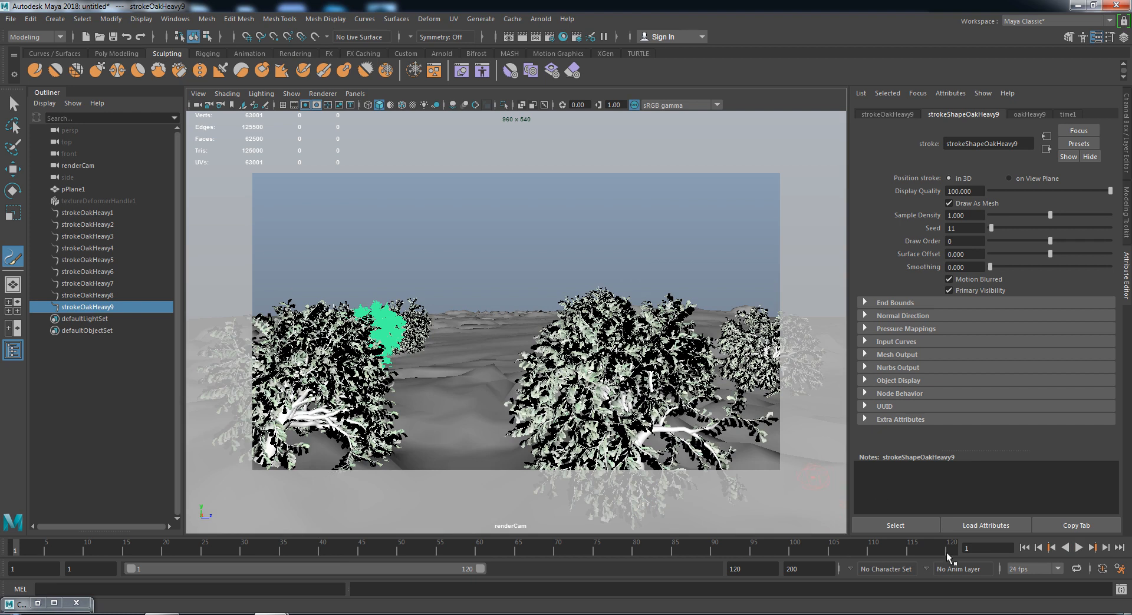
left_click_drag(952, 551, 550, 548)
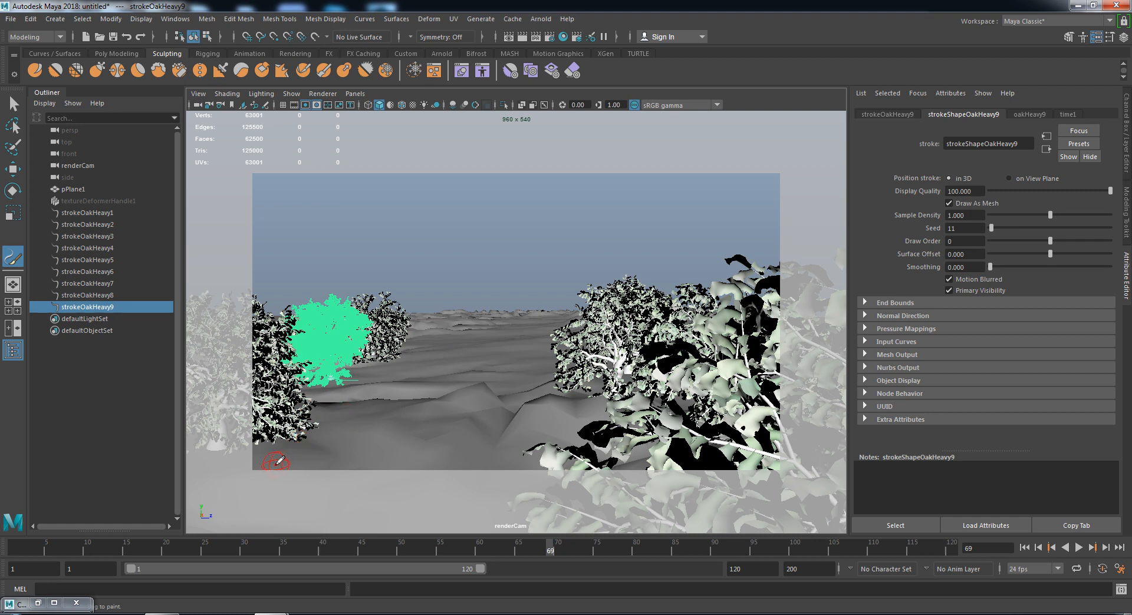
left_click(81, 439)
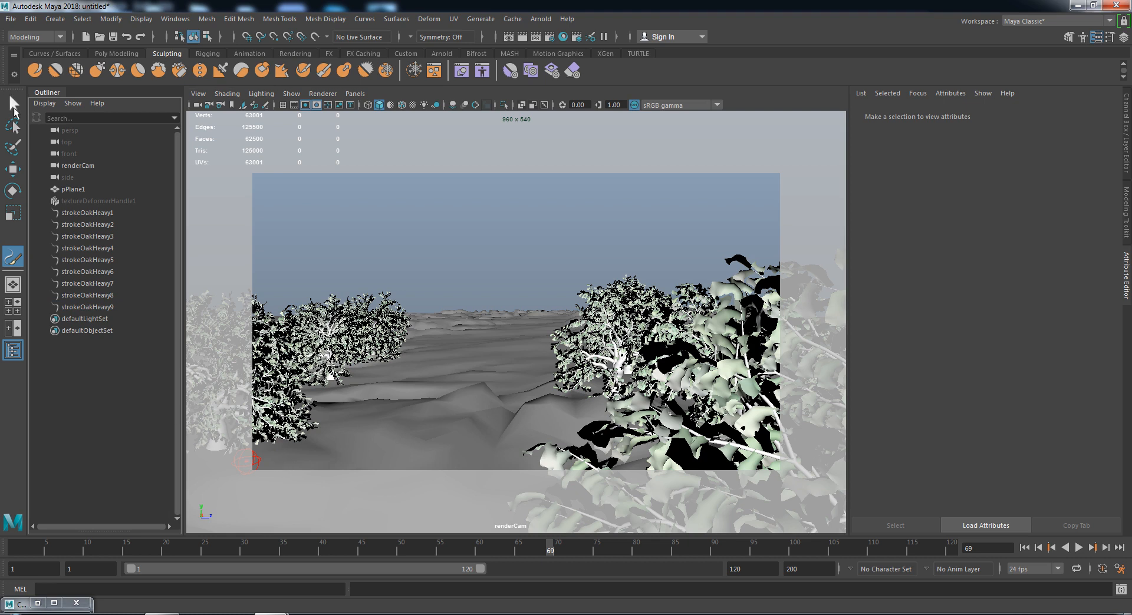
- Load the grassWindNarrow.mel brush from Grasses via Get Brush and minimize the browser
left_click(478, 19)
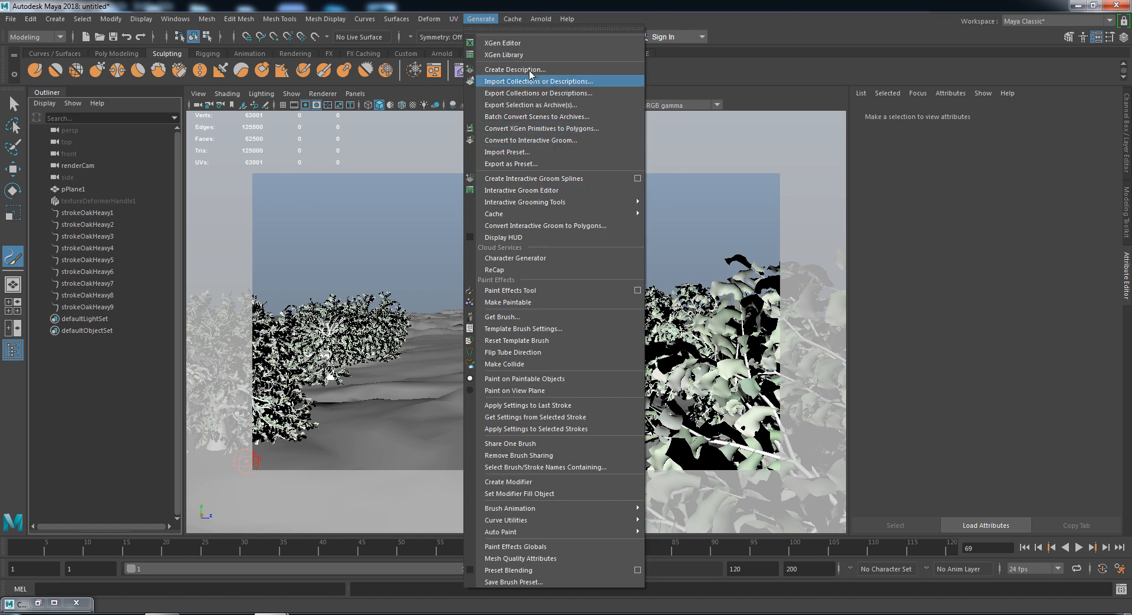
left_click(529, 321)
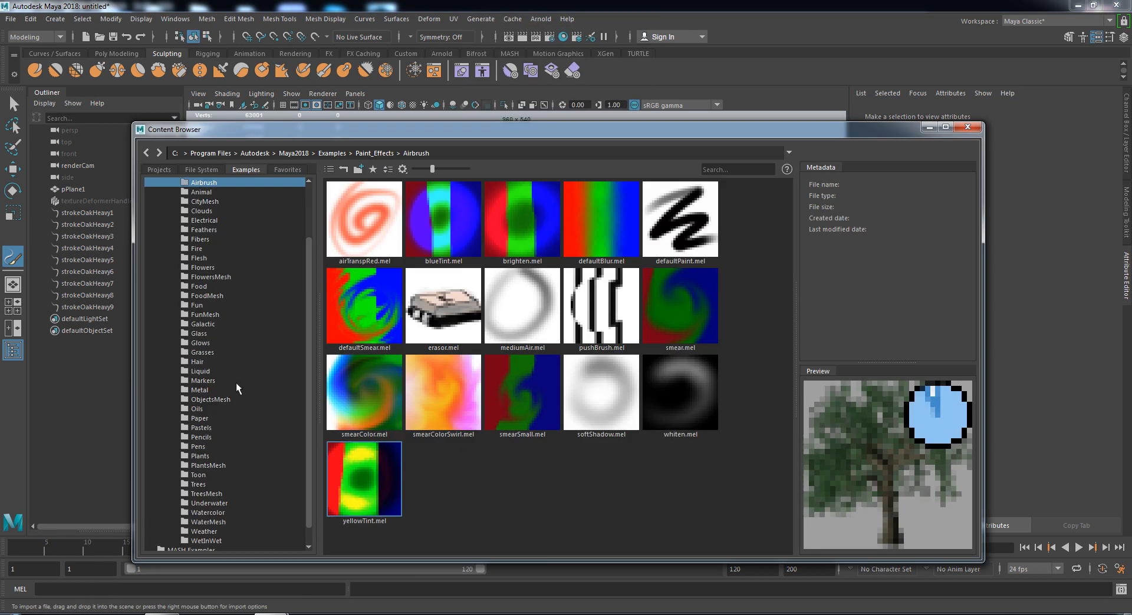
left_click(202, 353)
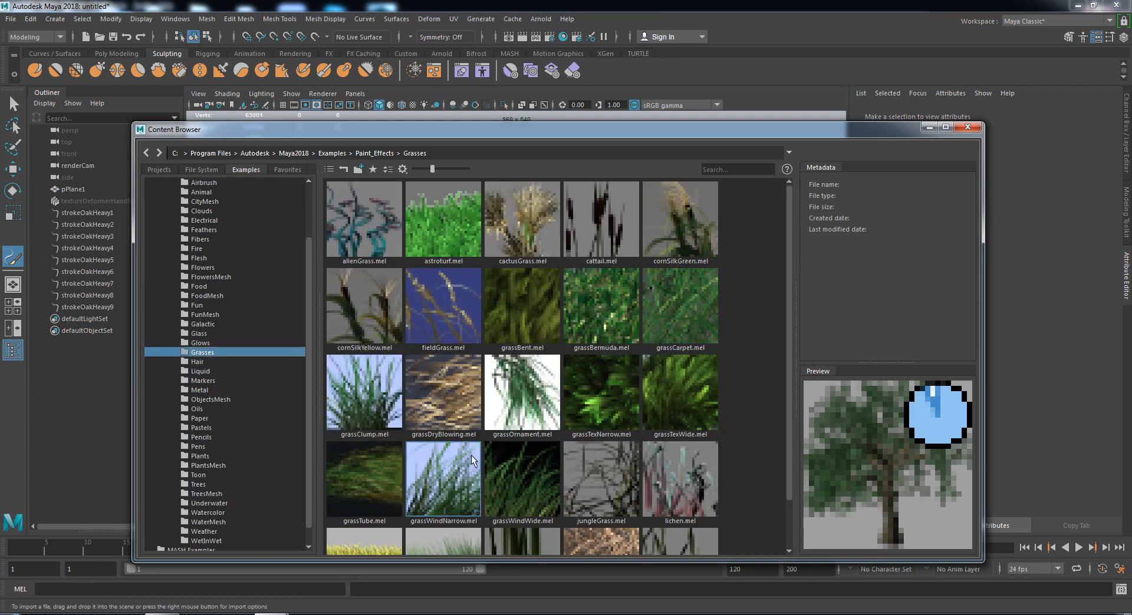
left_click(443, 498)
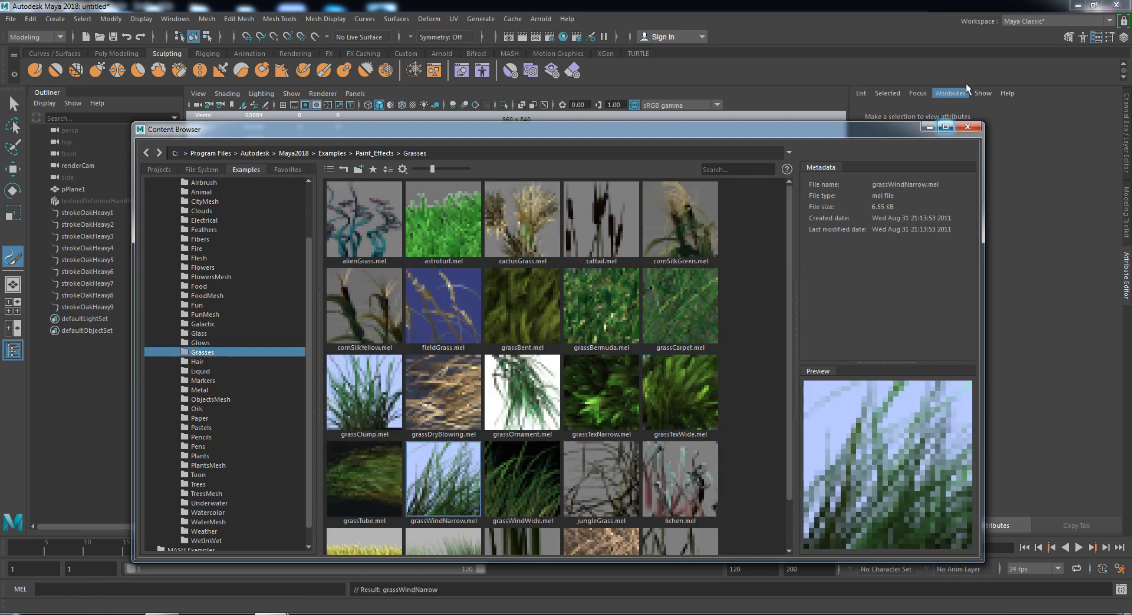
left_click(930, 127)
- Paint grass patches across the lower and middle terrain, then select strokeOakHeavy1
left_click_drag(288, 453, 385, 444)
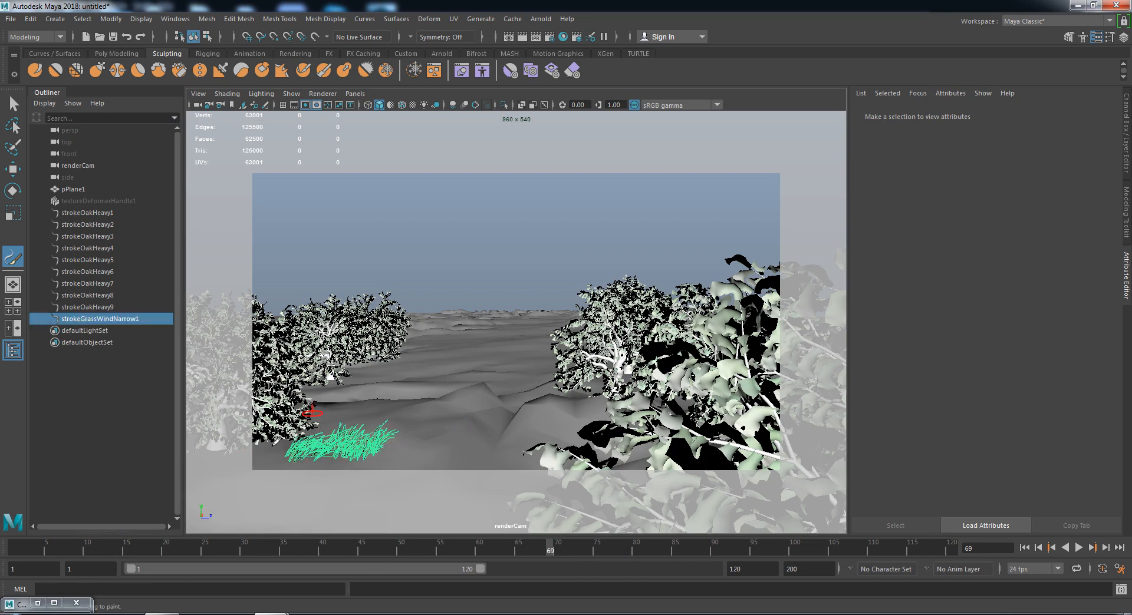
left_click_drag(325, 478, 630, 457)
left_click_drag(415, 428, 509, 388)
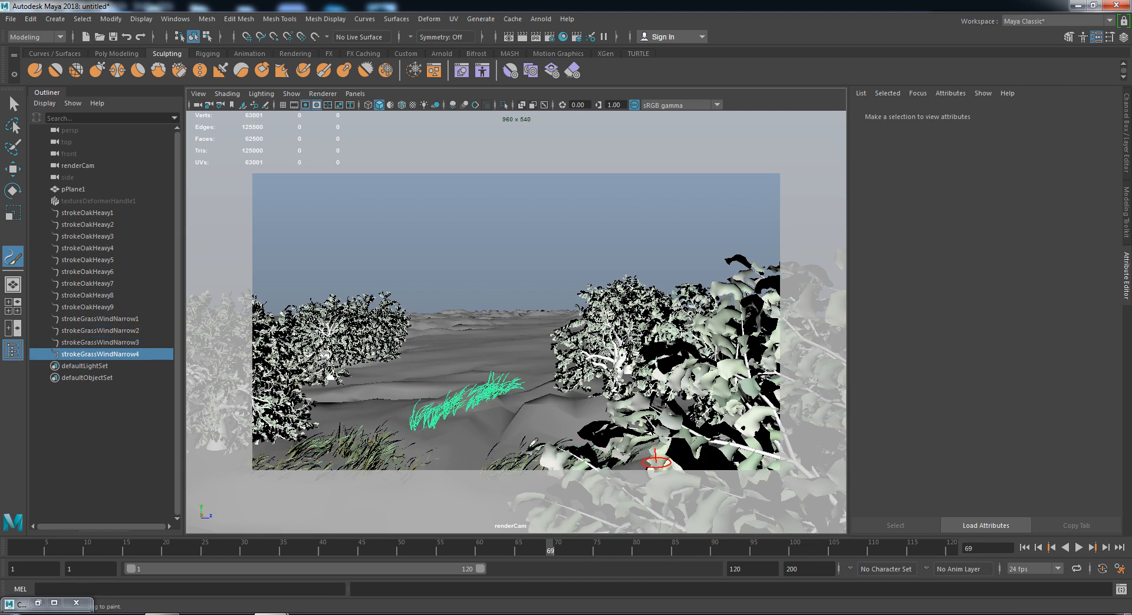
left_click_drag(313, 419, 408, 407)
left_click_drag(511, 441, 611, 390)
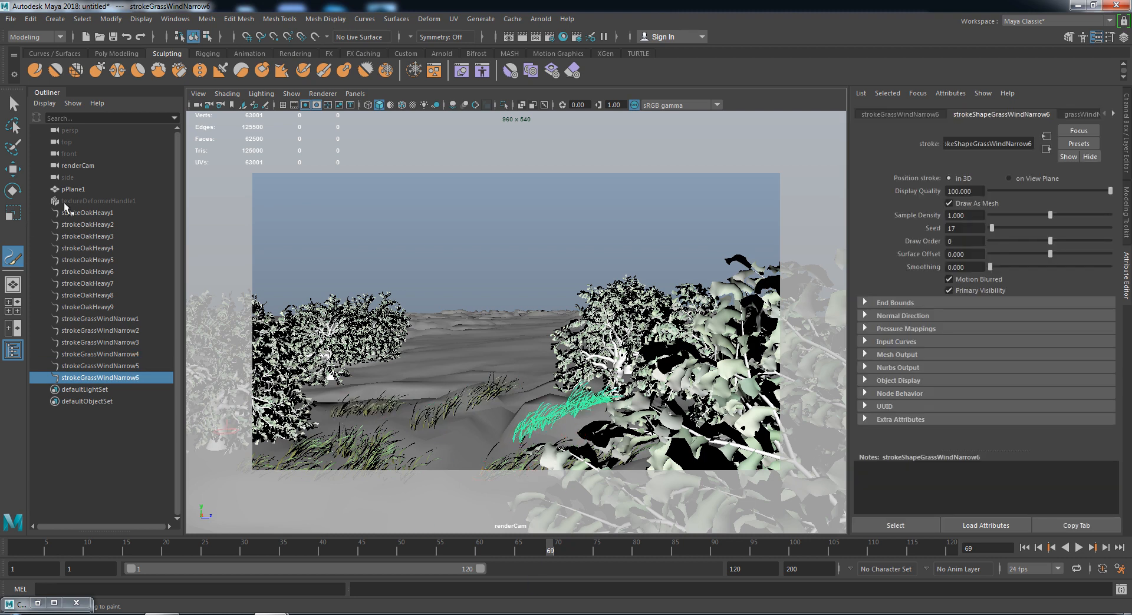
key("q")
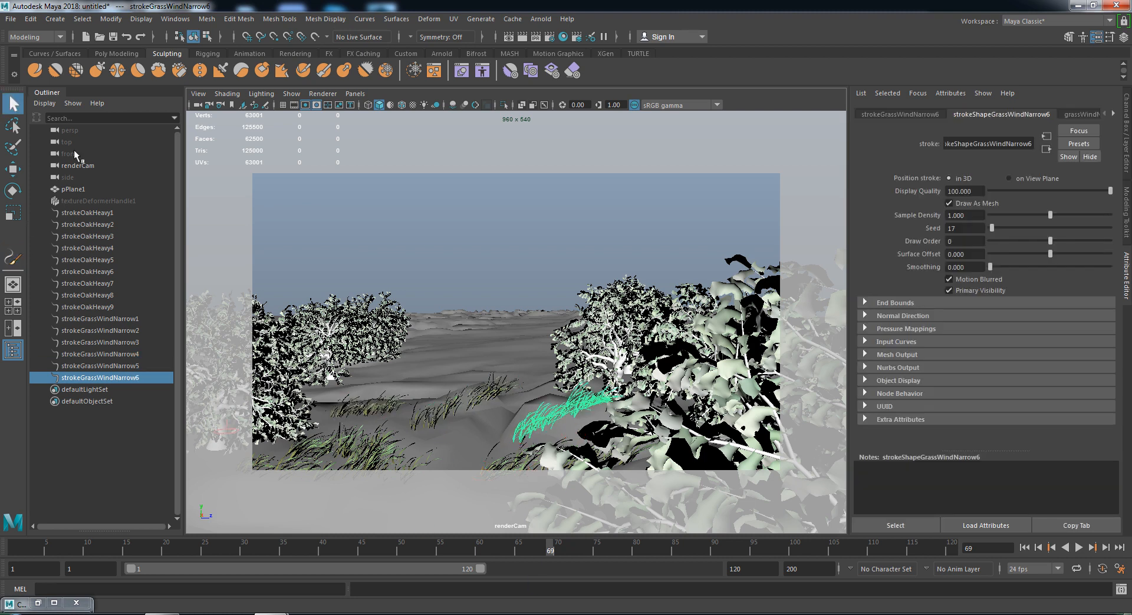
left_click(92, 213)
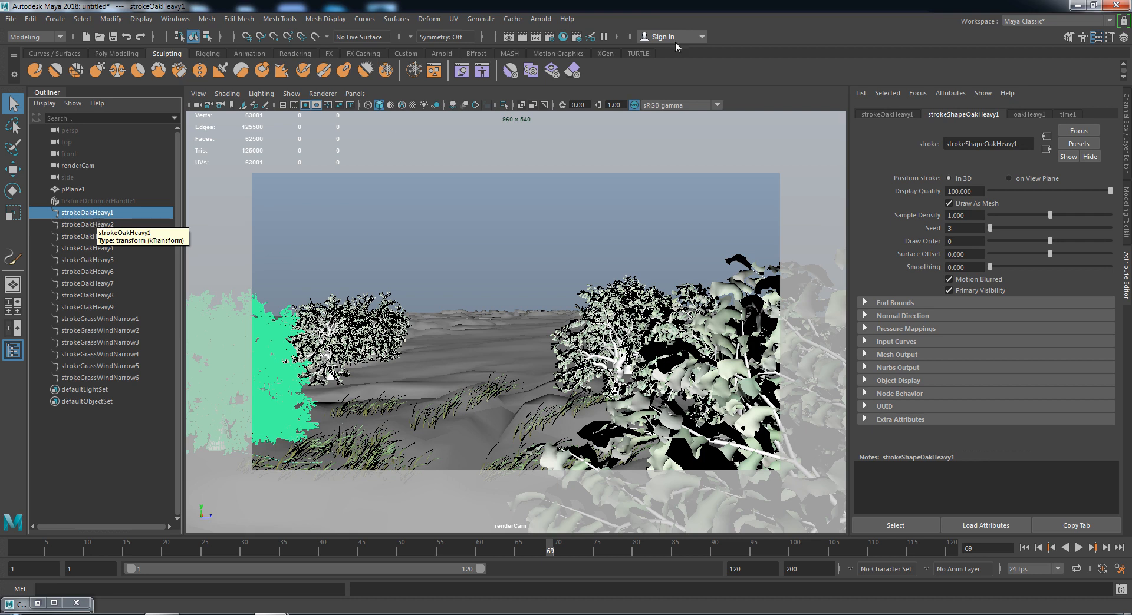
- Add an Arnold physical sky and check it feeds the sky dome light's Color
left_click(543, 21)
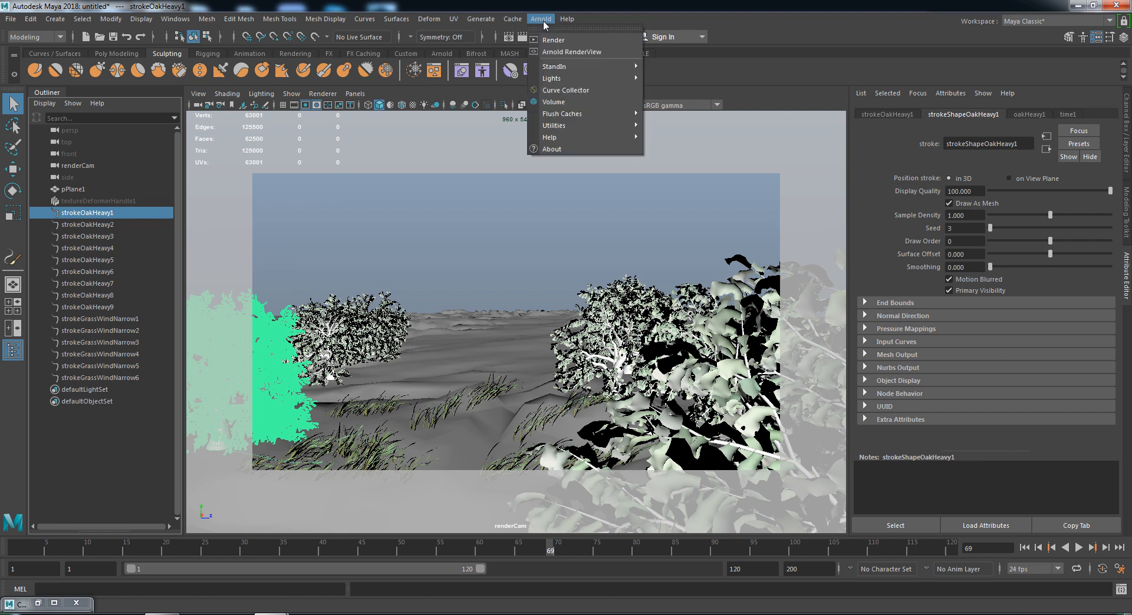
mouse_move(571, 77)
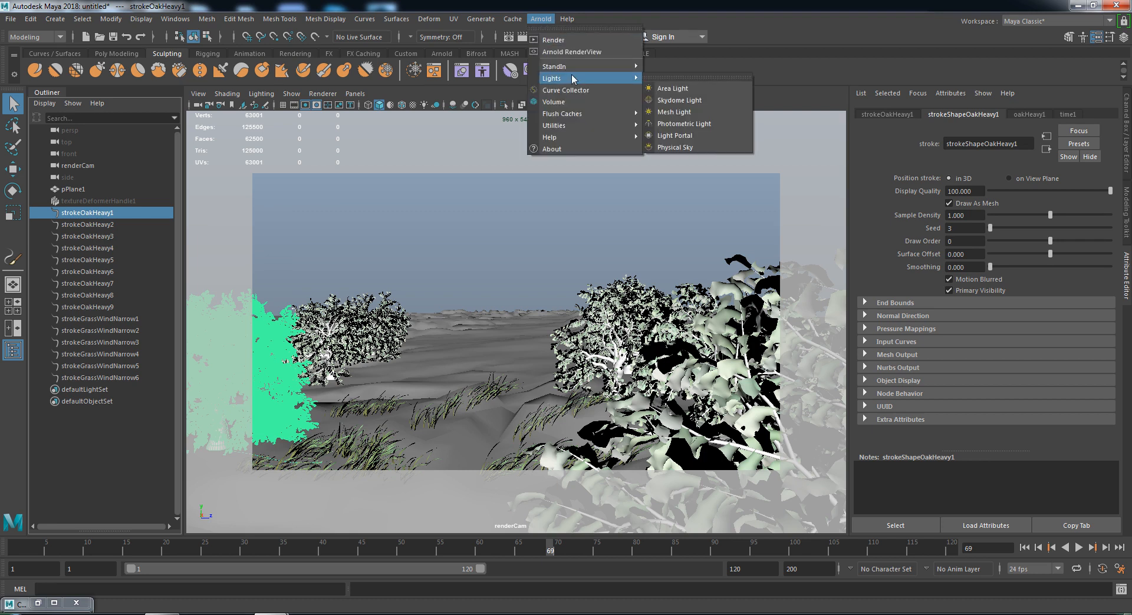
left_click(684, 146)
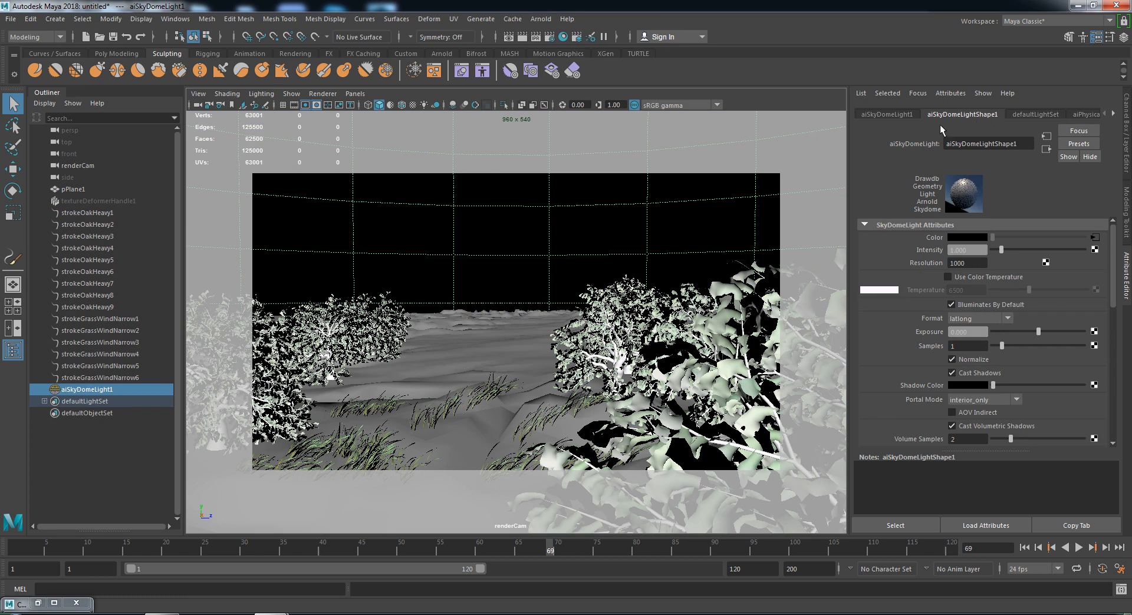
scroll(971, 341, "down", 10)
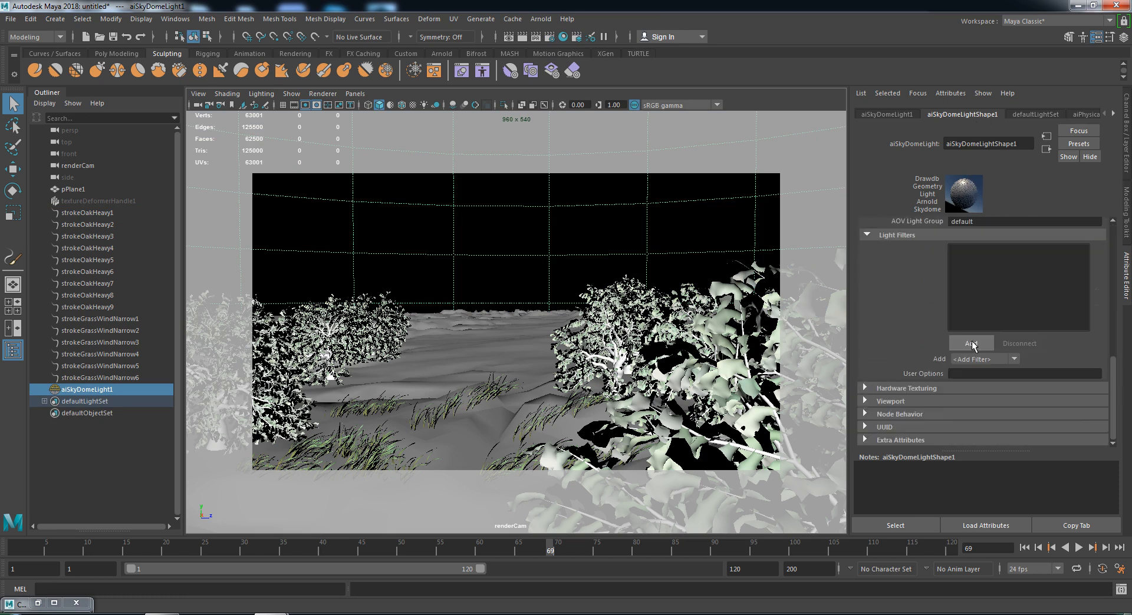
scroll(931, 373, "up", 8)
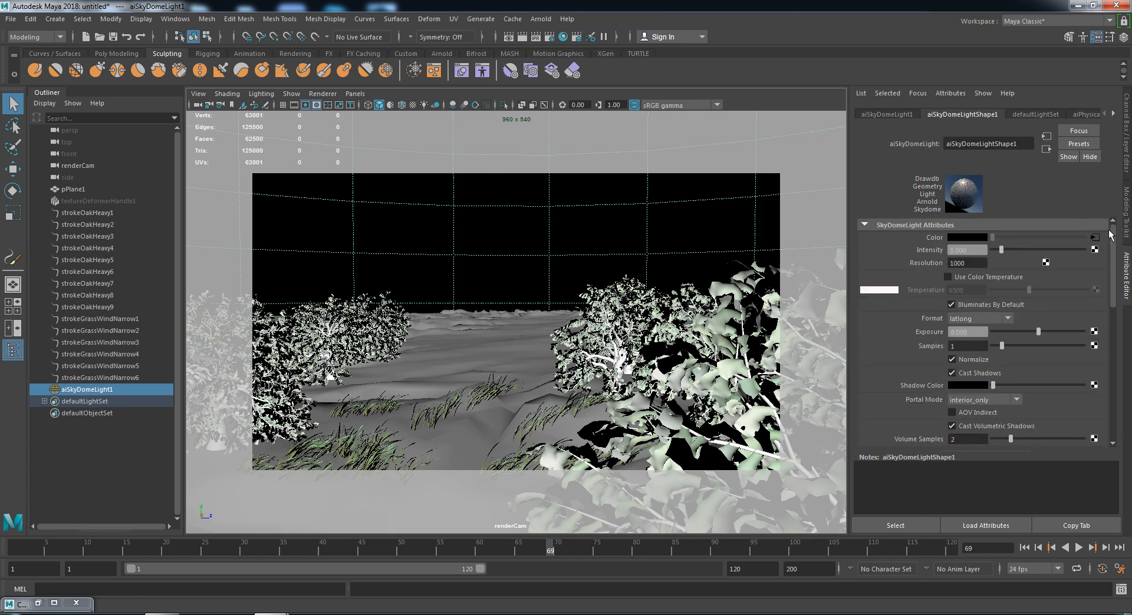
left_click(1094, 237)
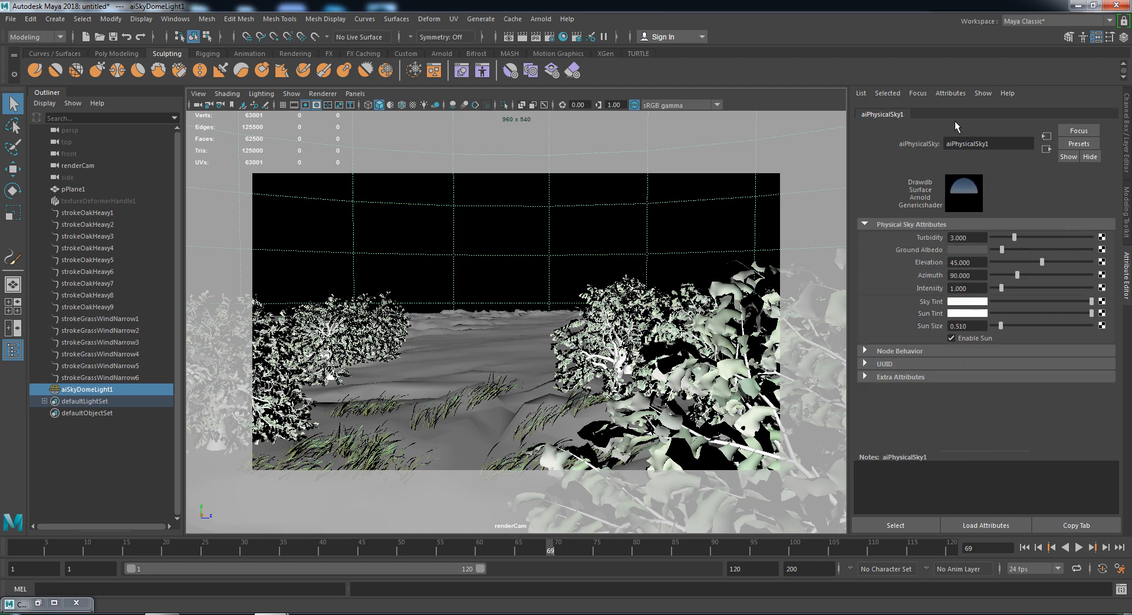
left_click(664, 241)
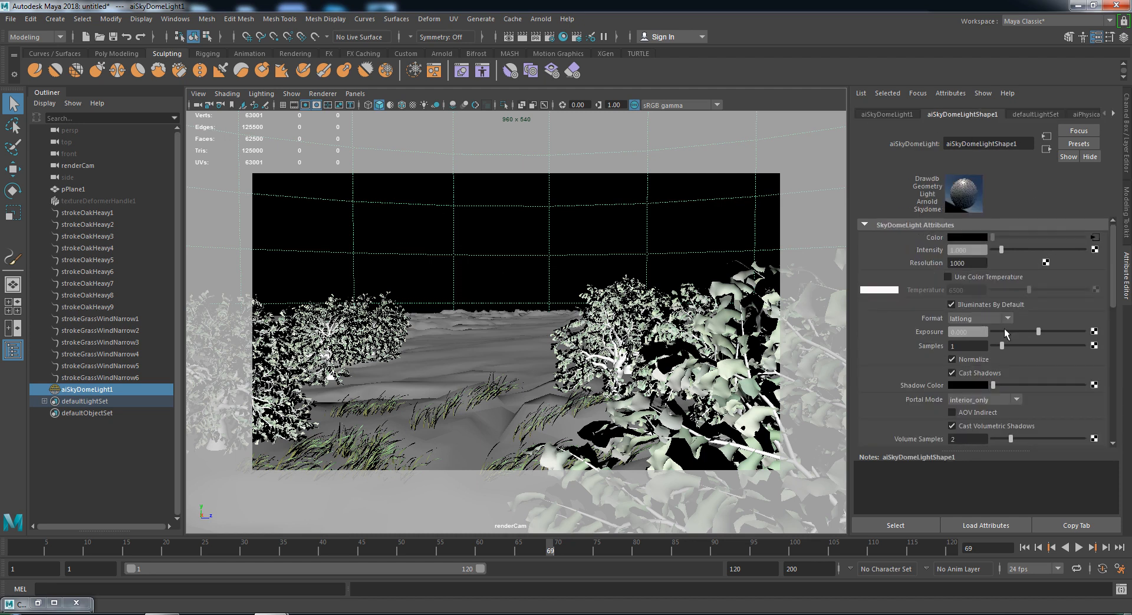
- Go to frame 1 and set the aiSkyDomeLight Camera visibility to 0
scroll(990, 331, "down", 5)
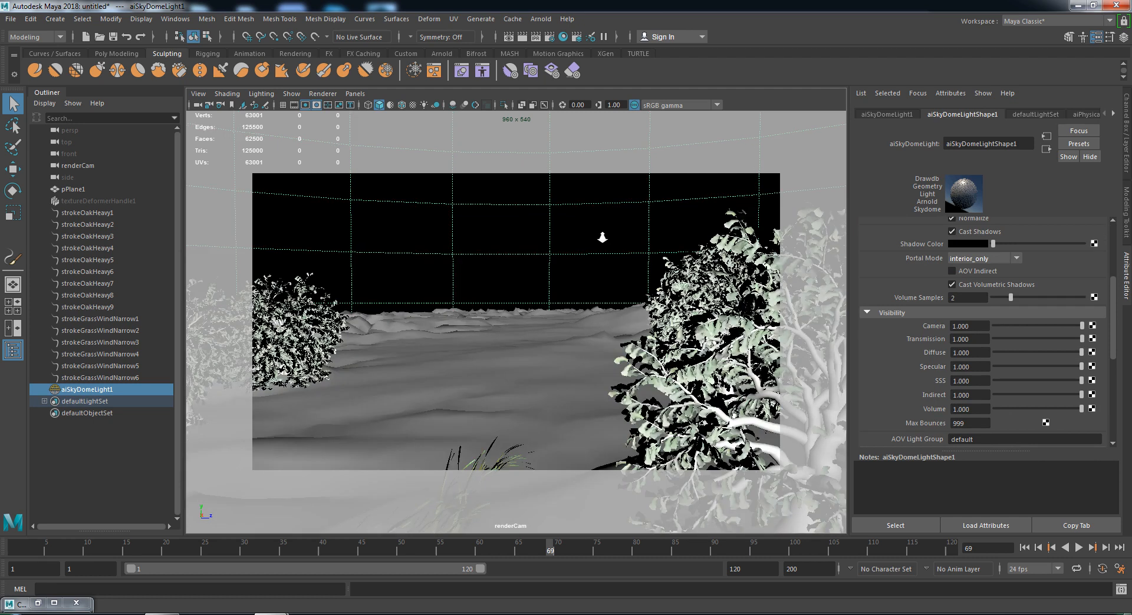
left_click(7, 548)
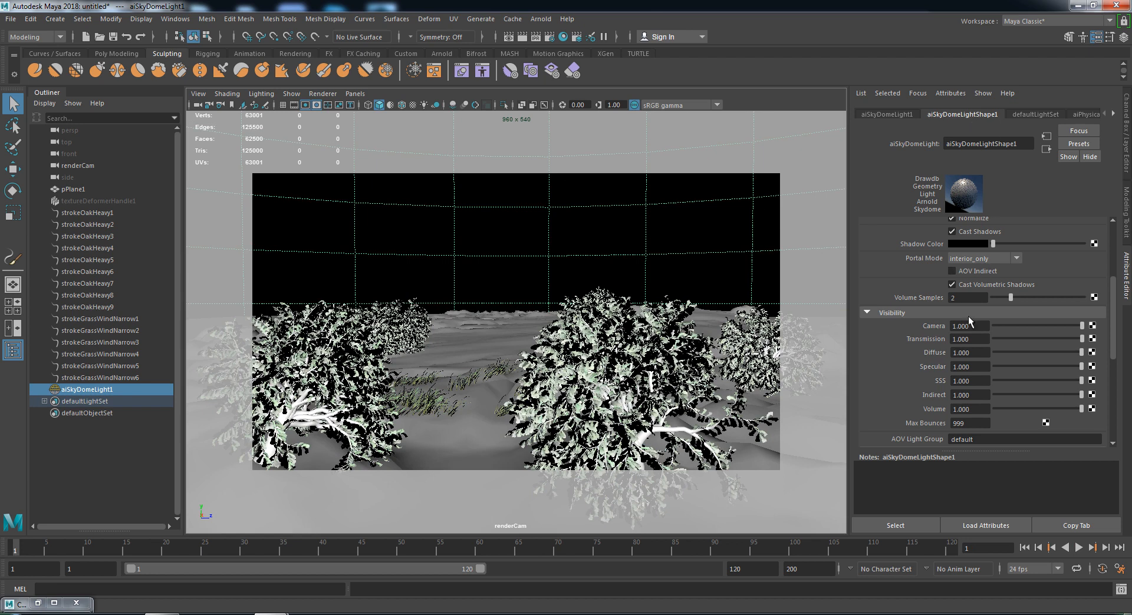
scroll(978, 296, "up", 4)
scroll(996, 347, "down", 4)
left_click_drag(982, 329, 889, 334)
type("0")
key("Return")
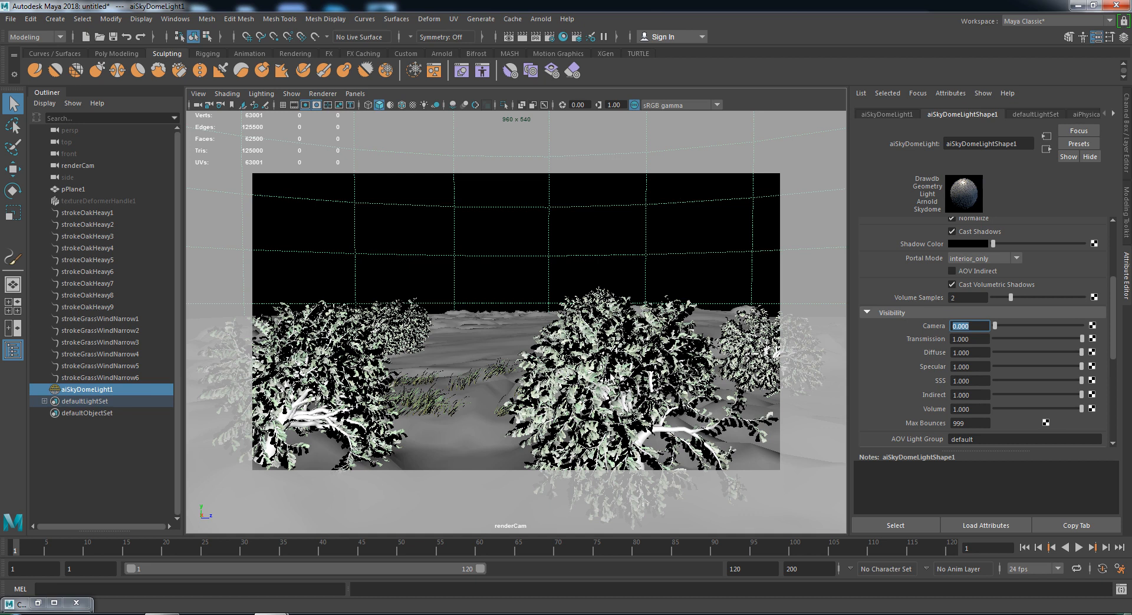
type("1")
key("Return")
left_click_drag(1043, 324, 1083, 325)
- Render the frame, then re-render with the dome's Camera visibility at 0
left_click(521, 37)
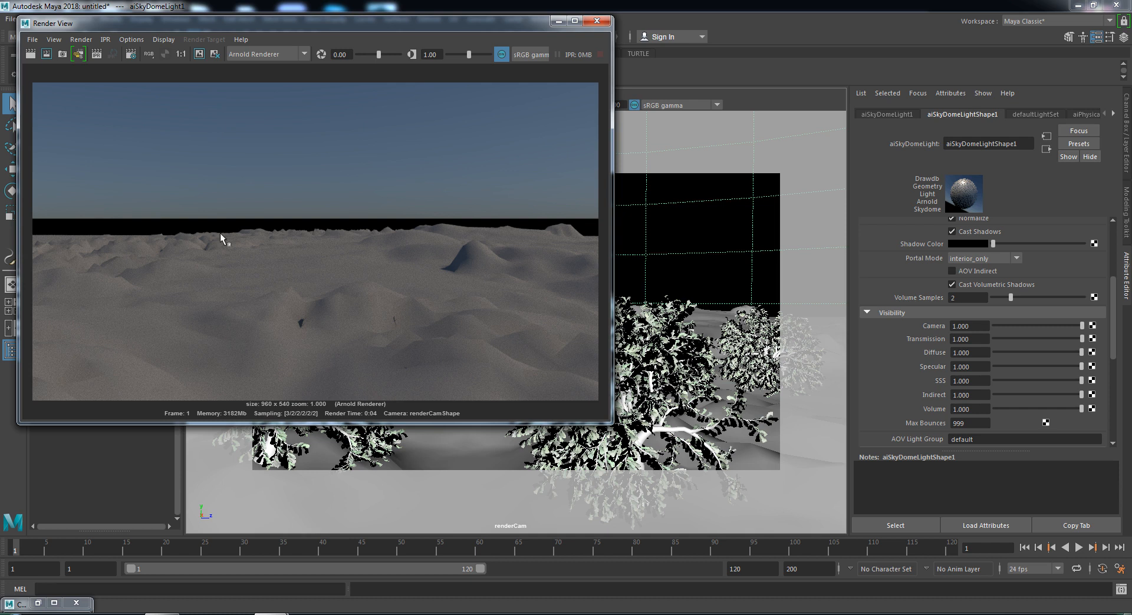
left_click(558, 21)
left_click_drag(1038, 324, 988, 326)
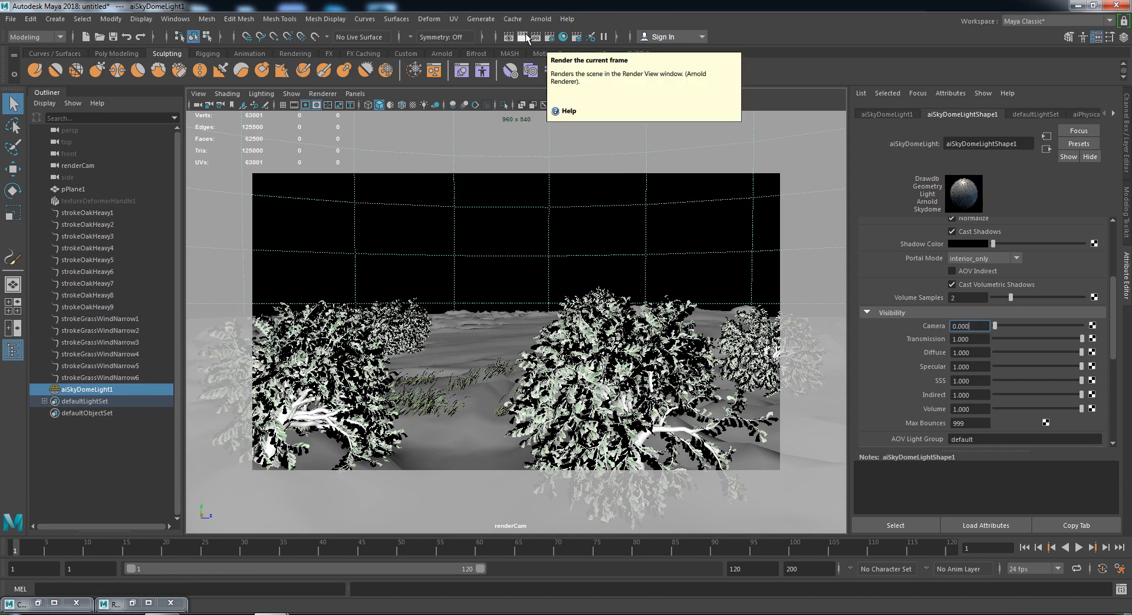
left_click(524, 37)
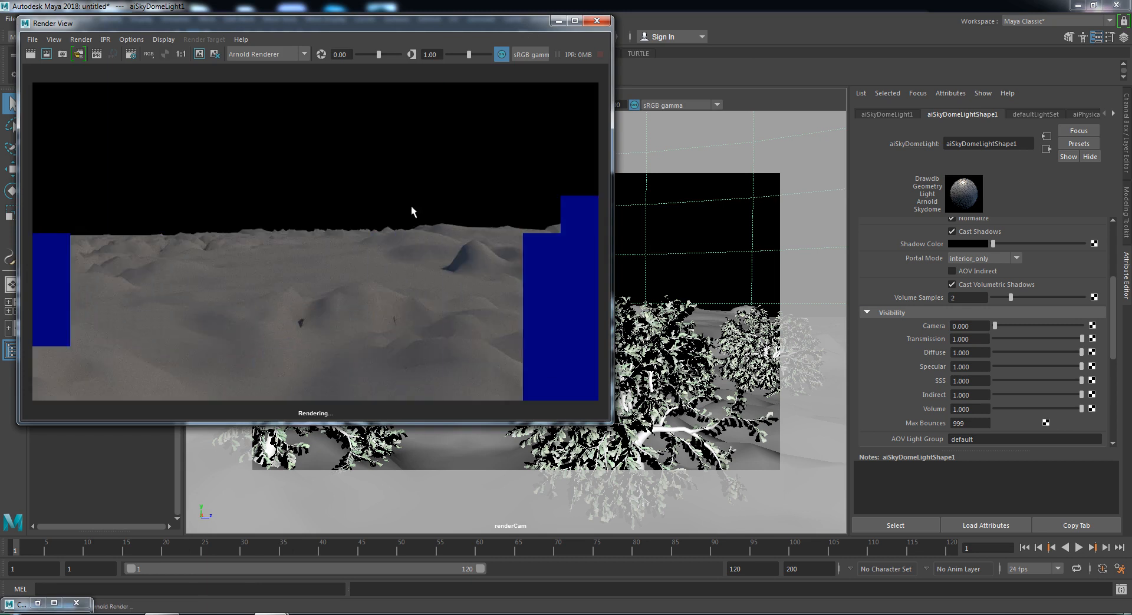
- Check the render's alpha mask and RGB, minimize Render View, and select strokeOakHeavy1
left_click(167, 55)
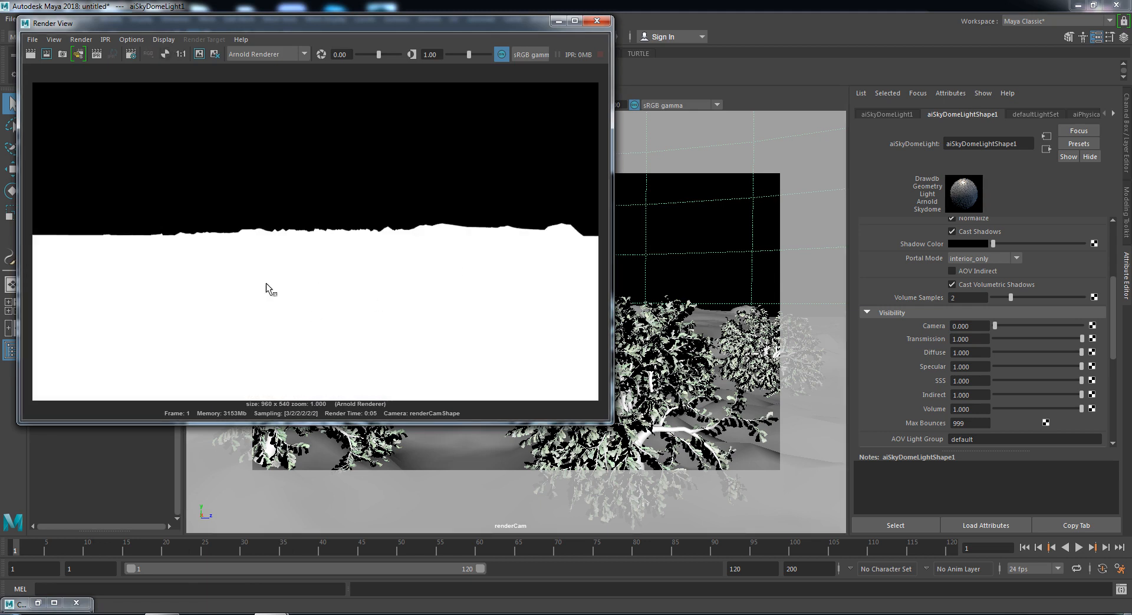
left_click(149, 49)
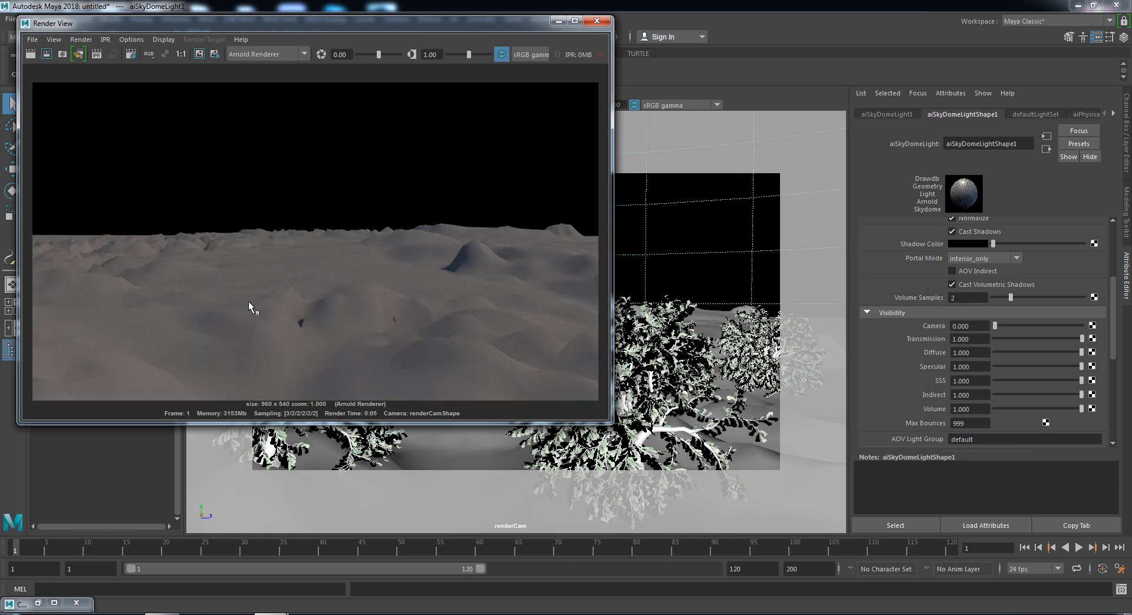
left_click(559, 22)
left_click(79, 213)
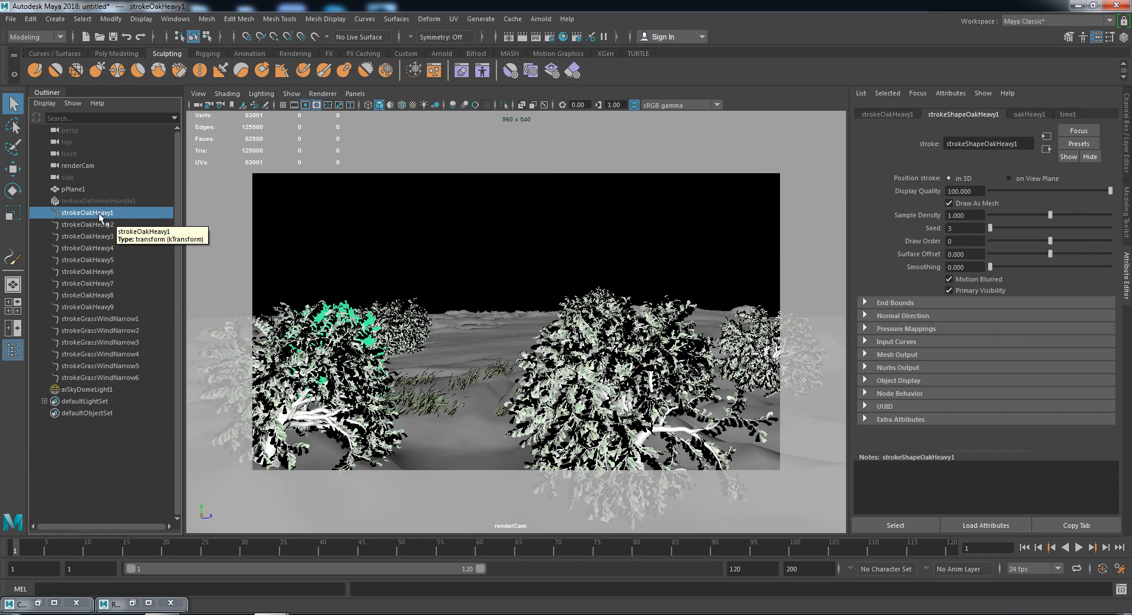
- Select strokeOakHeavy4, convert it to polygons, and undo the poly-limited result
left_click(297, 411)
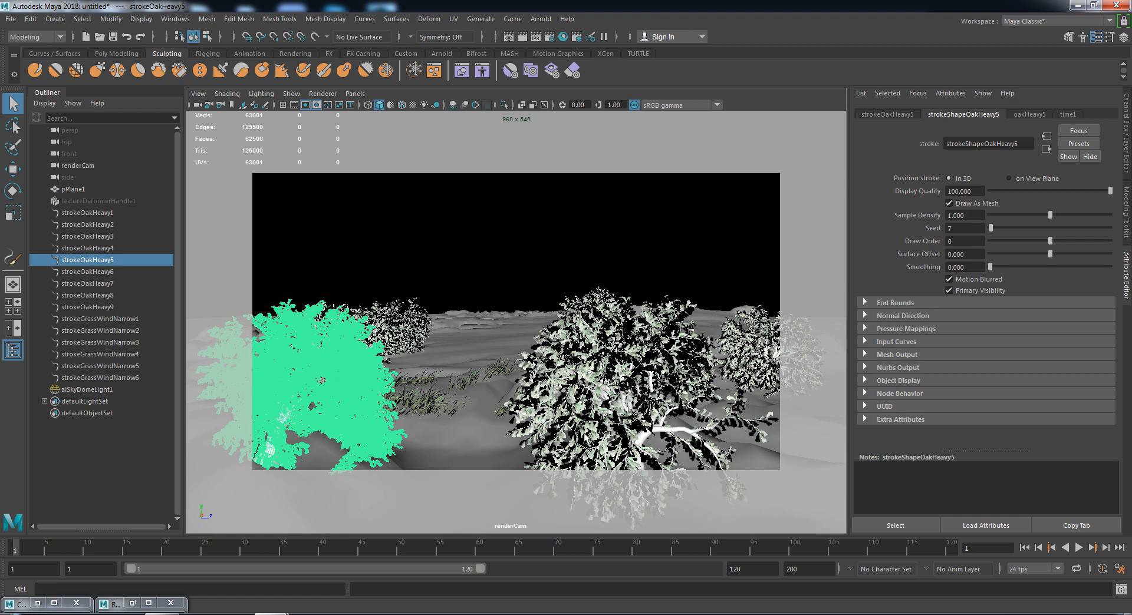
left_click(612, 387)
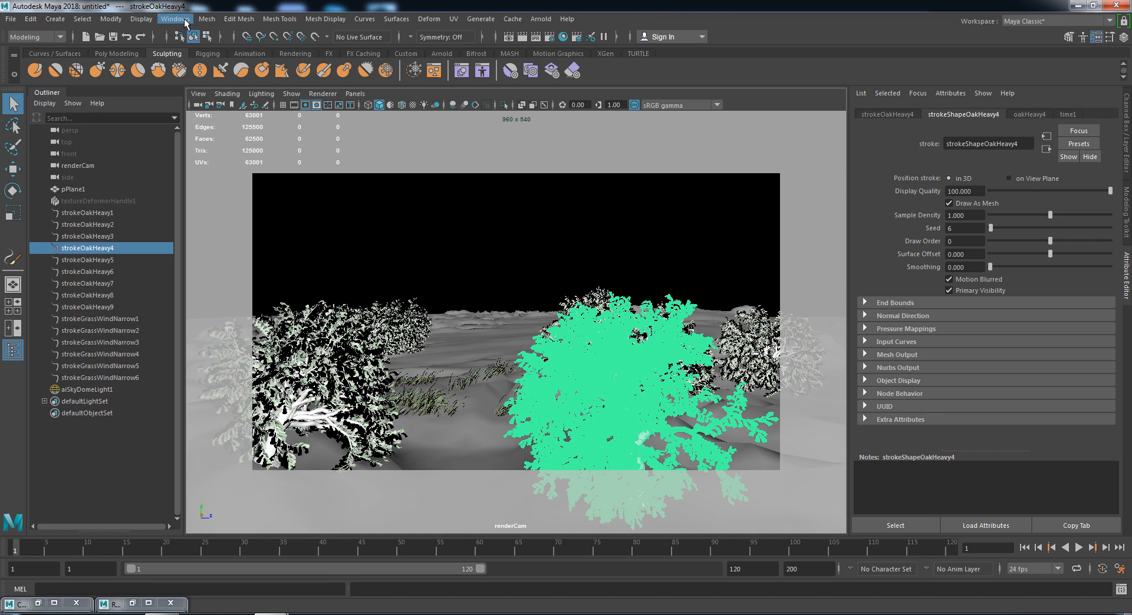
left_click(118, 20)
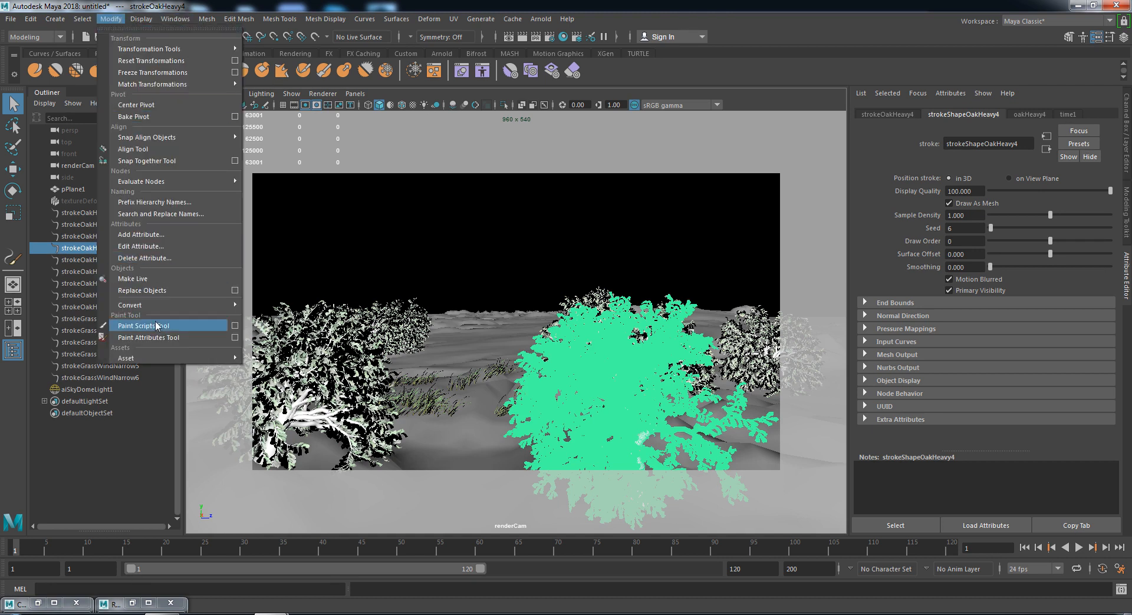
mouse_move(150, 305)
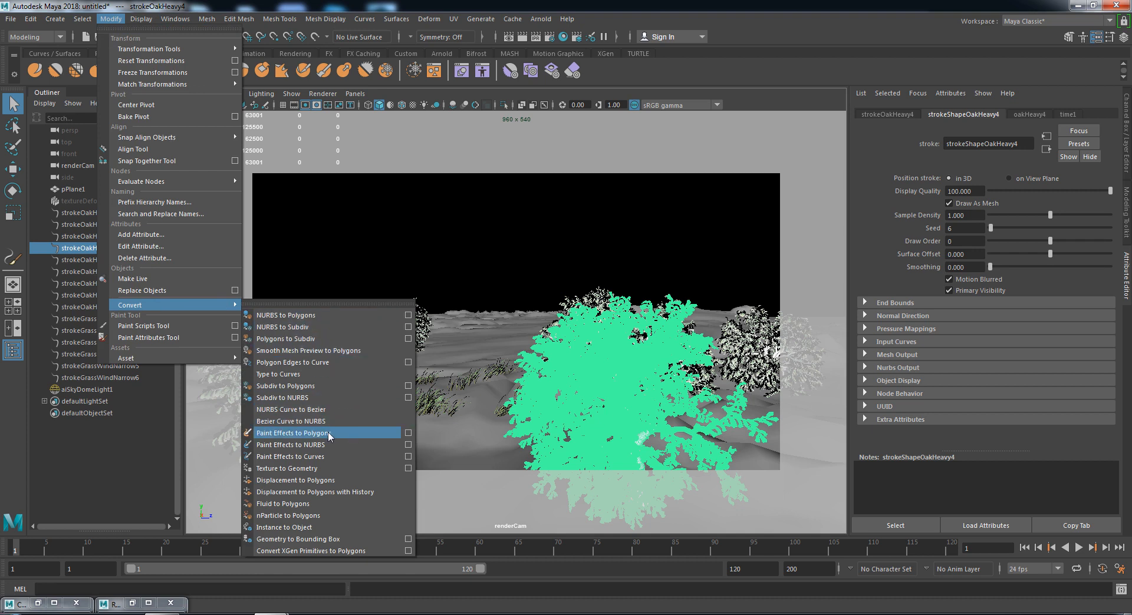
left_click(327, 433)
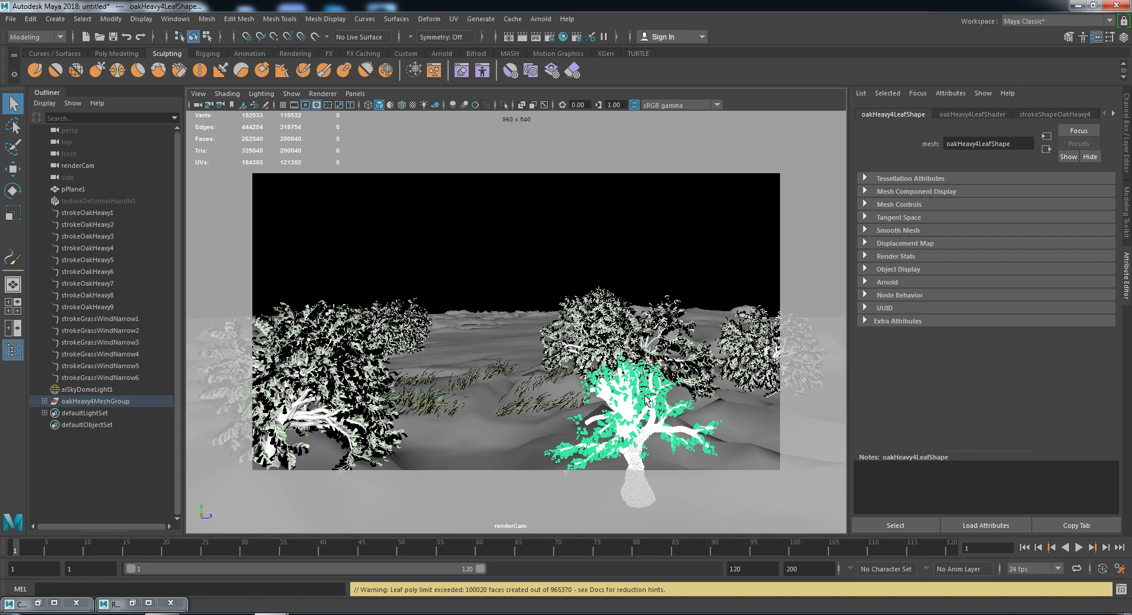
key("ctrl+z")
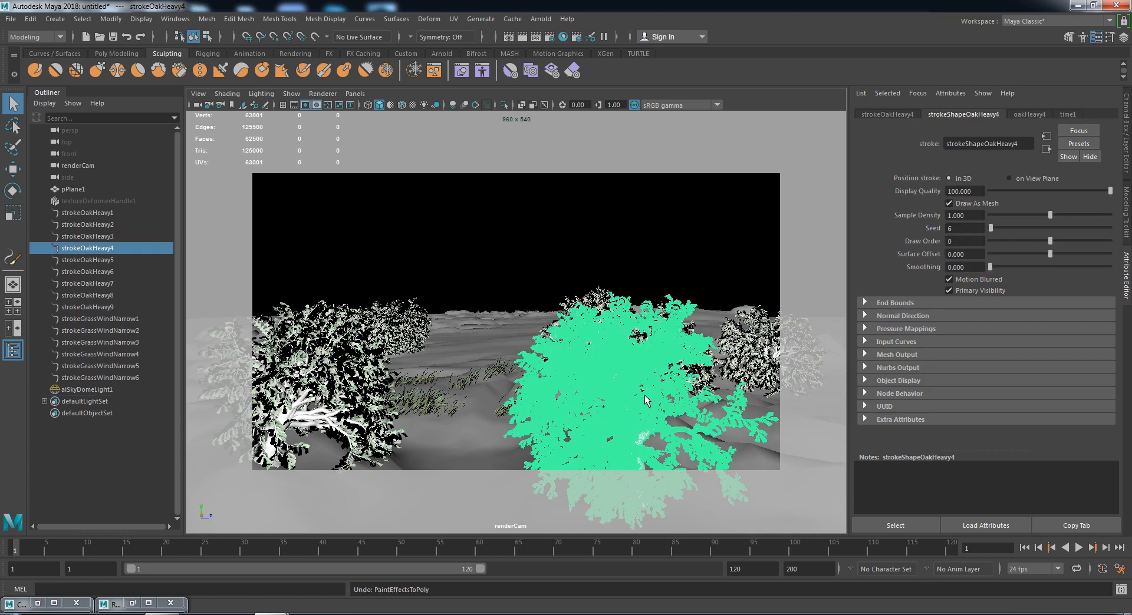
- Convert strokeOakHeavy4 to polygons with Poly limit raised to 1000000
left_click(118, 20)
mouse_move(172, 305)
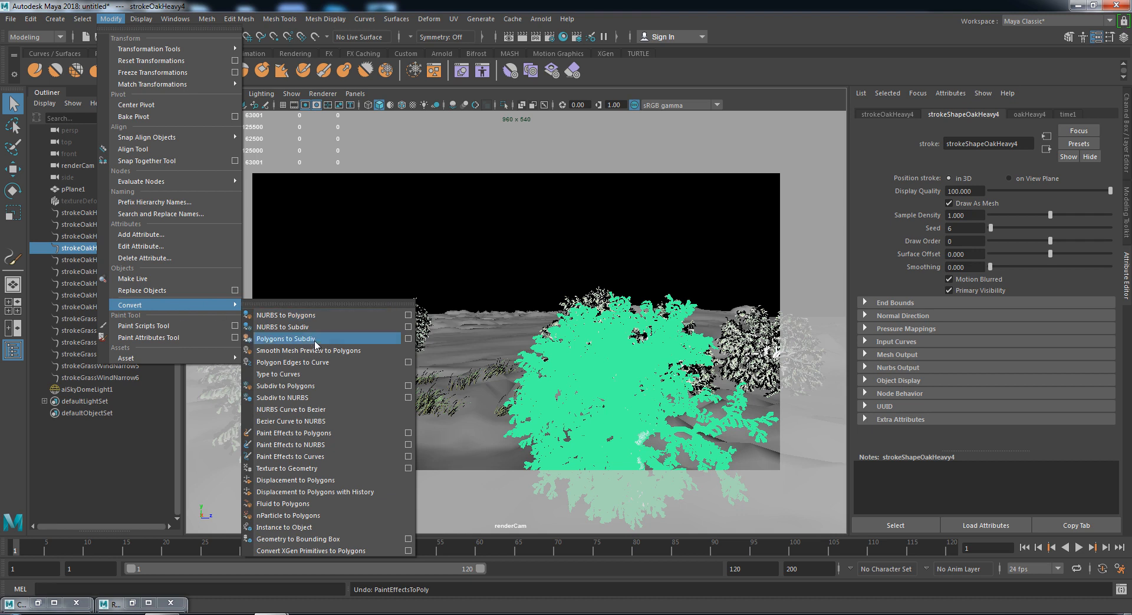
left_click(409, 434)
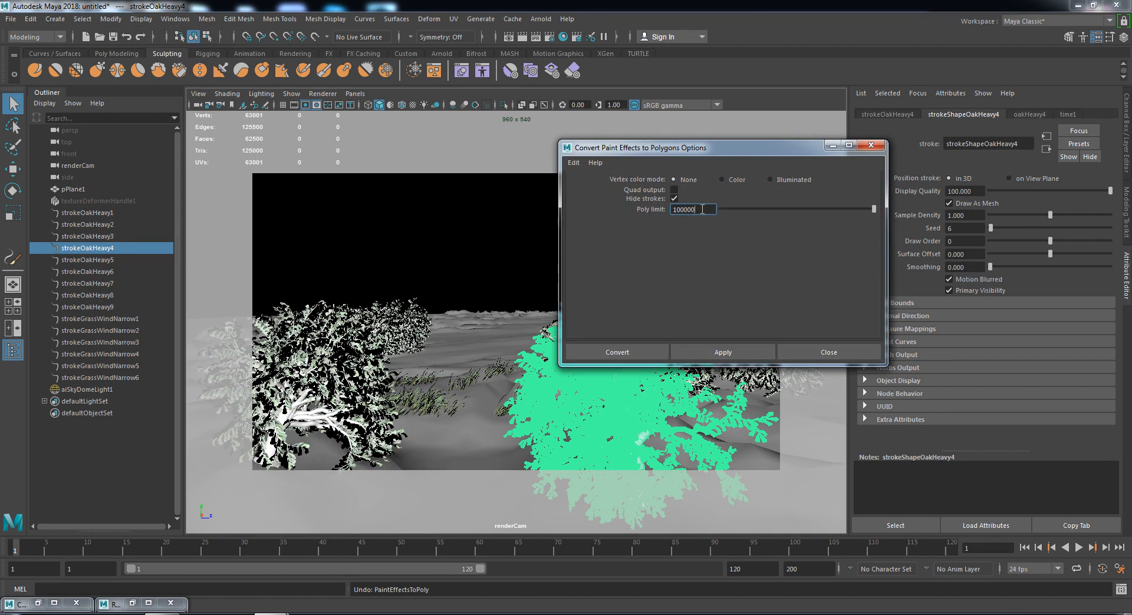
left_click_drag(666, 148, 871, 133)
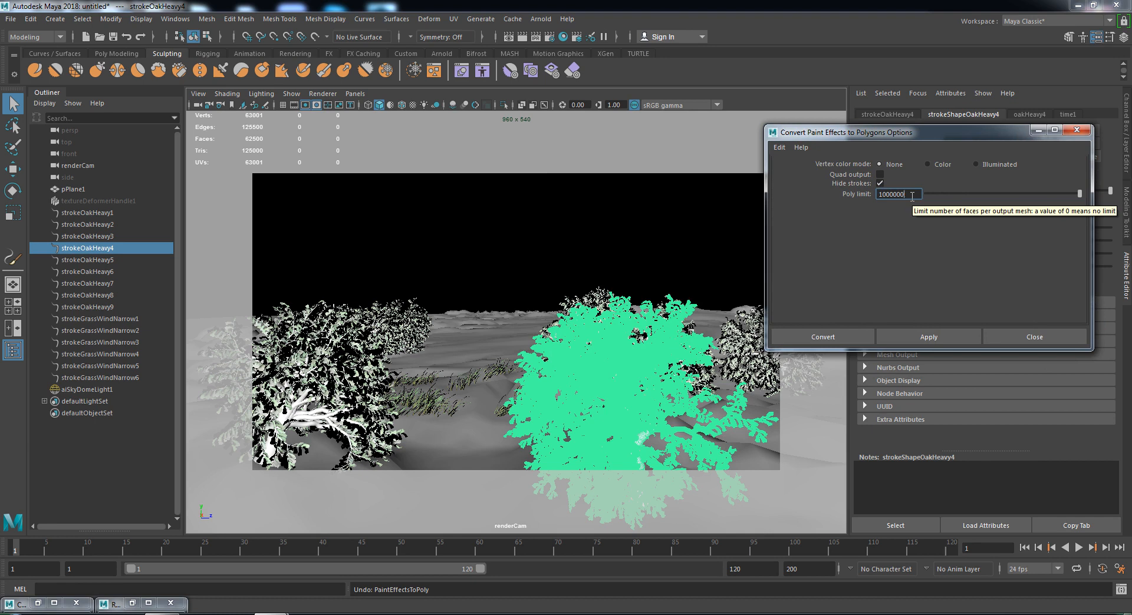
left_click(840, 334)
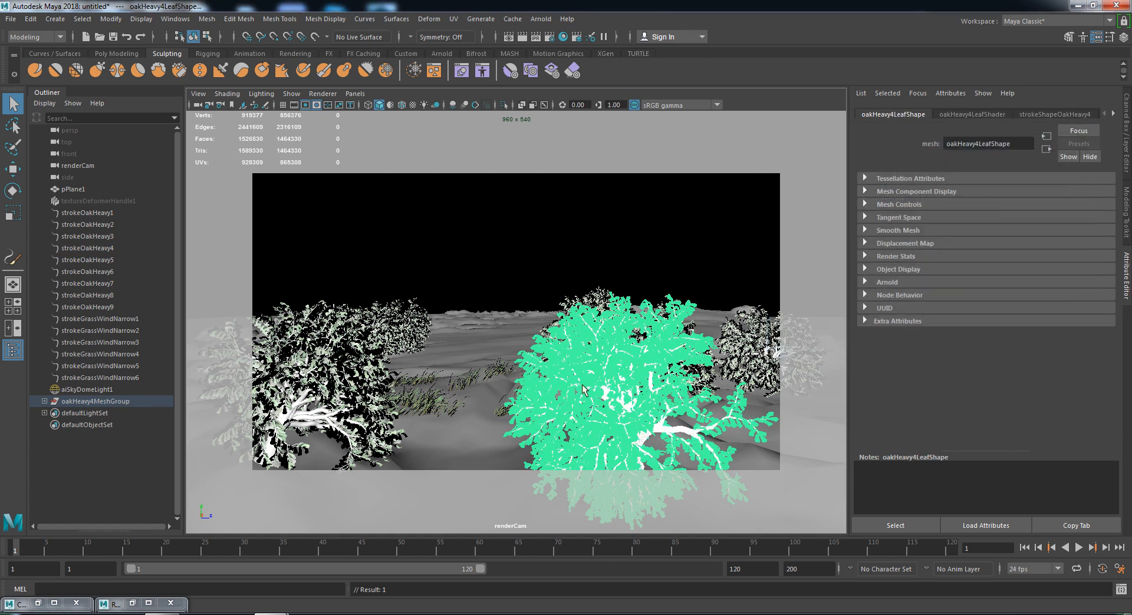
- Convert oak strokes strokeOakHeavy1 and strokeOakHeavy5 to polygons
left_click(81, 214)
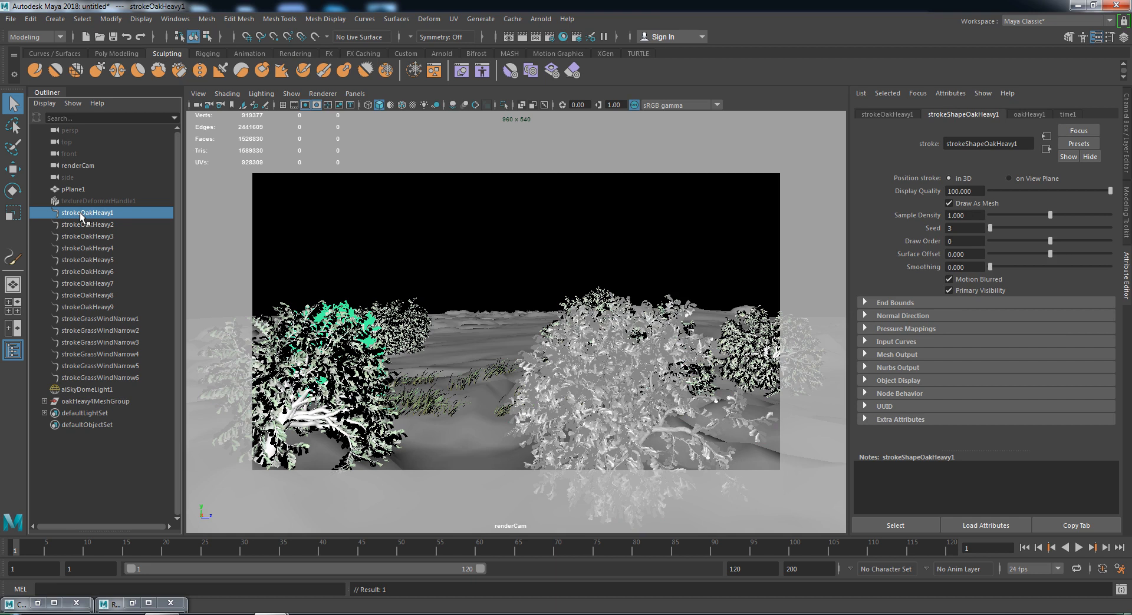
left_click(79, 226)
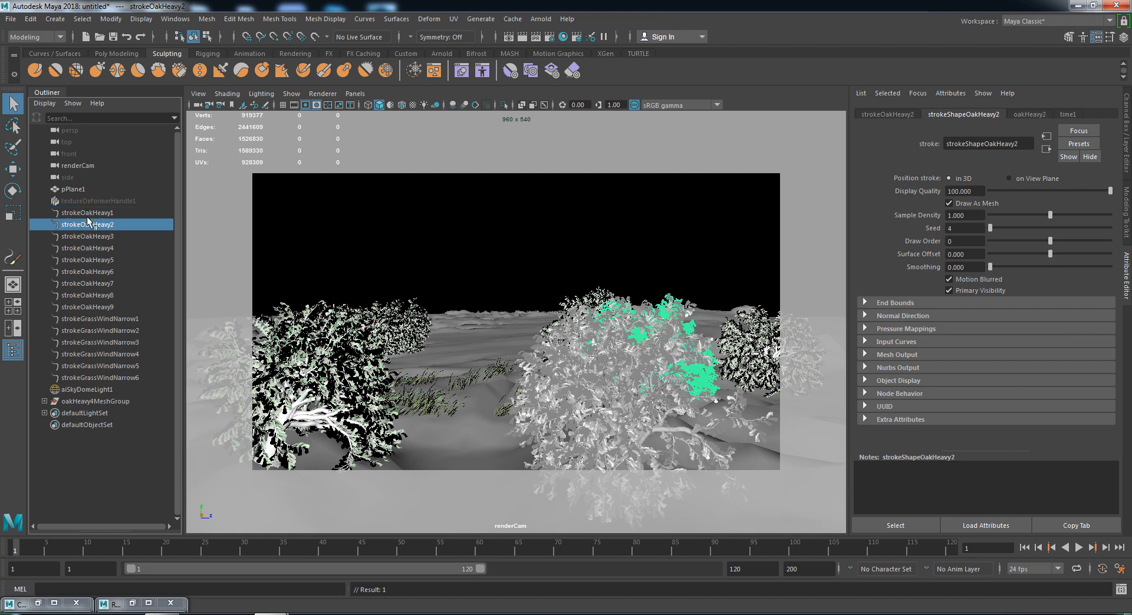
left_click(88, 213)
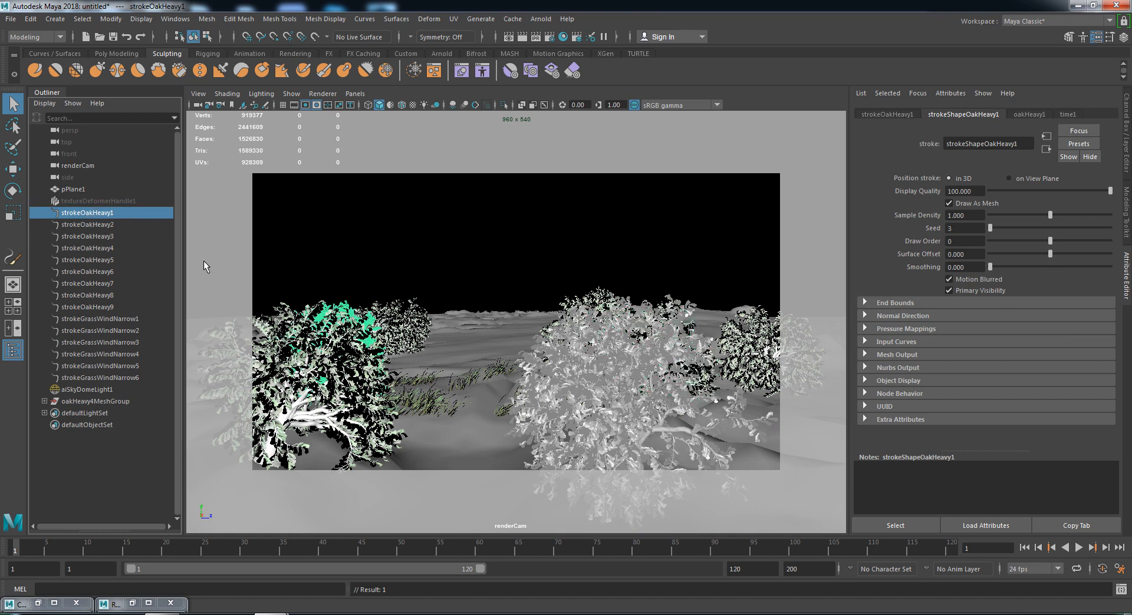
key("g")
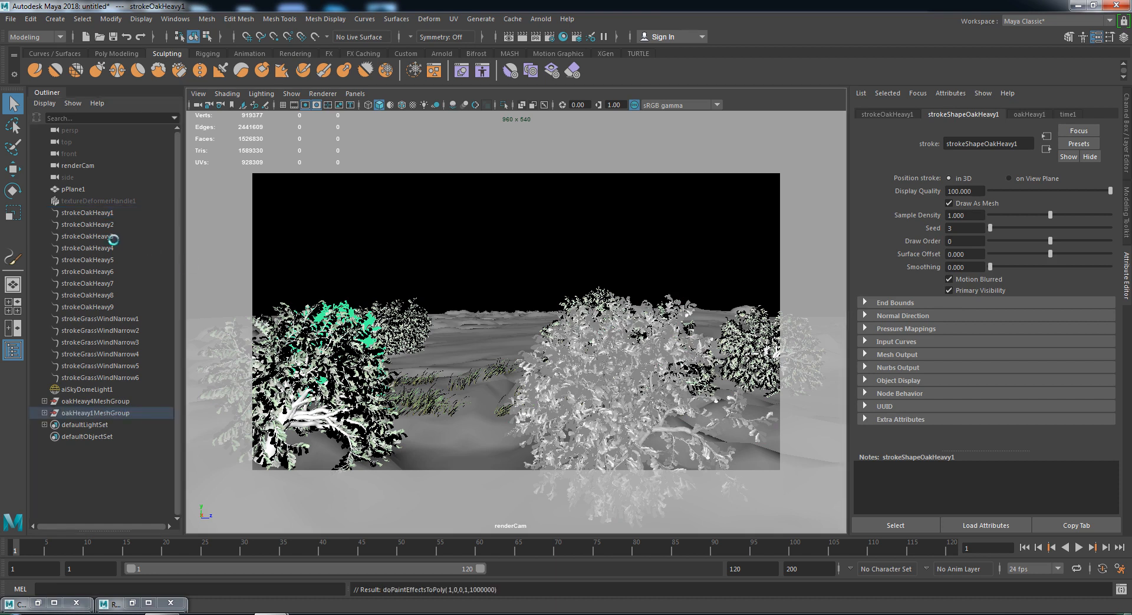
left_click(88, 226)
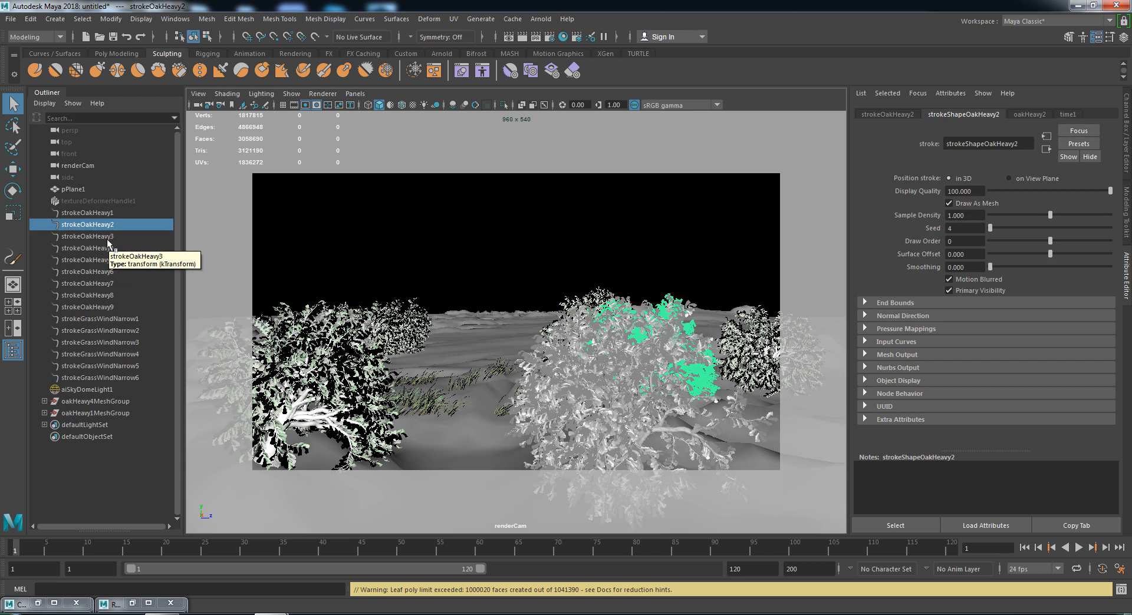
left_click(108, 238)
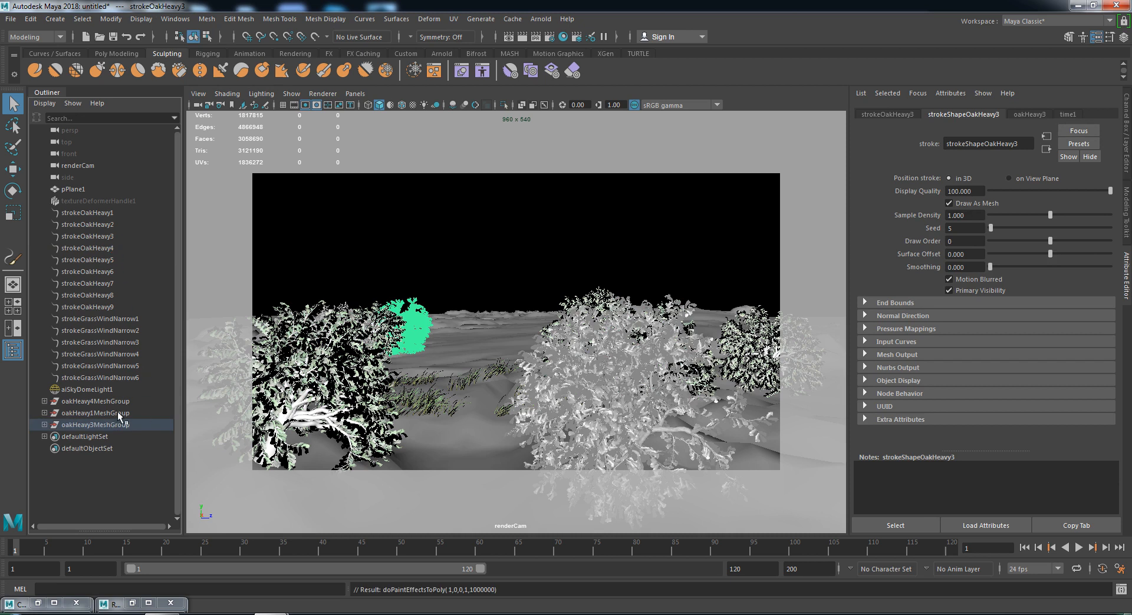
left_click(99, 264)
key("g")
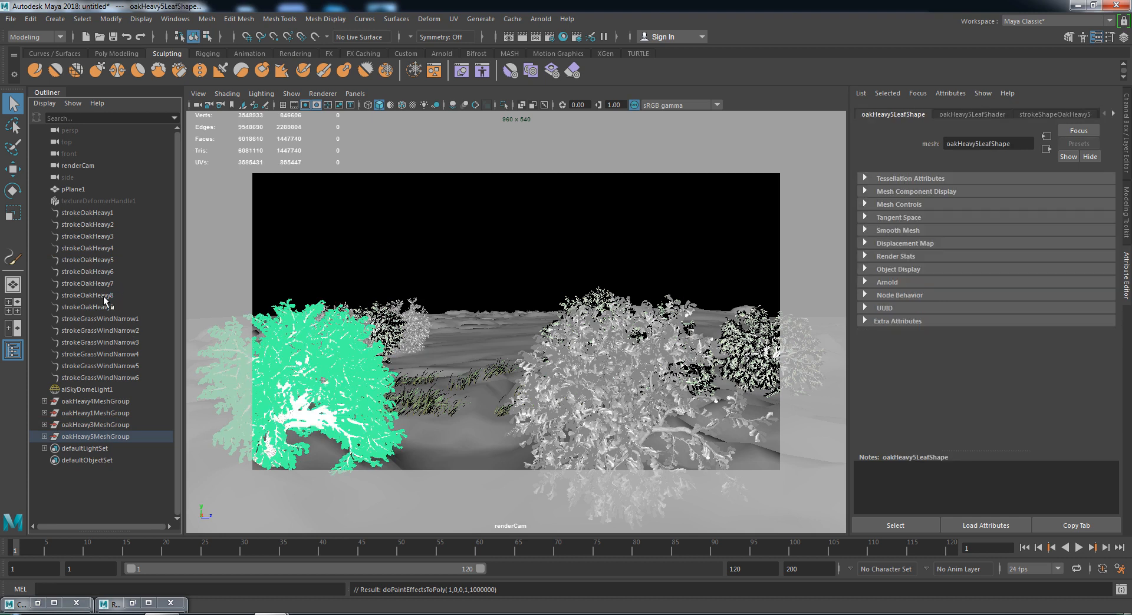
- Convert grass strokes strokeGrassWindNarrow2, 4, 5 and 6 to polygons
left_click(107, 297)
left_click(126, 331)
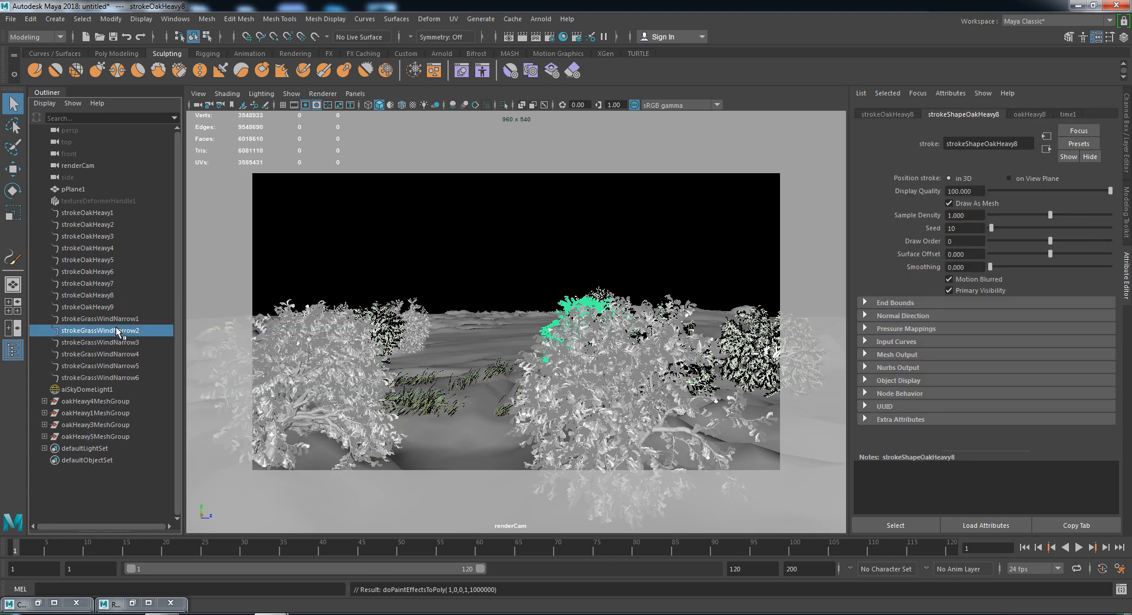
key("g")
left_click(129, 354)
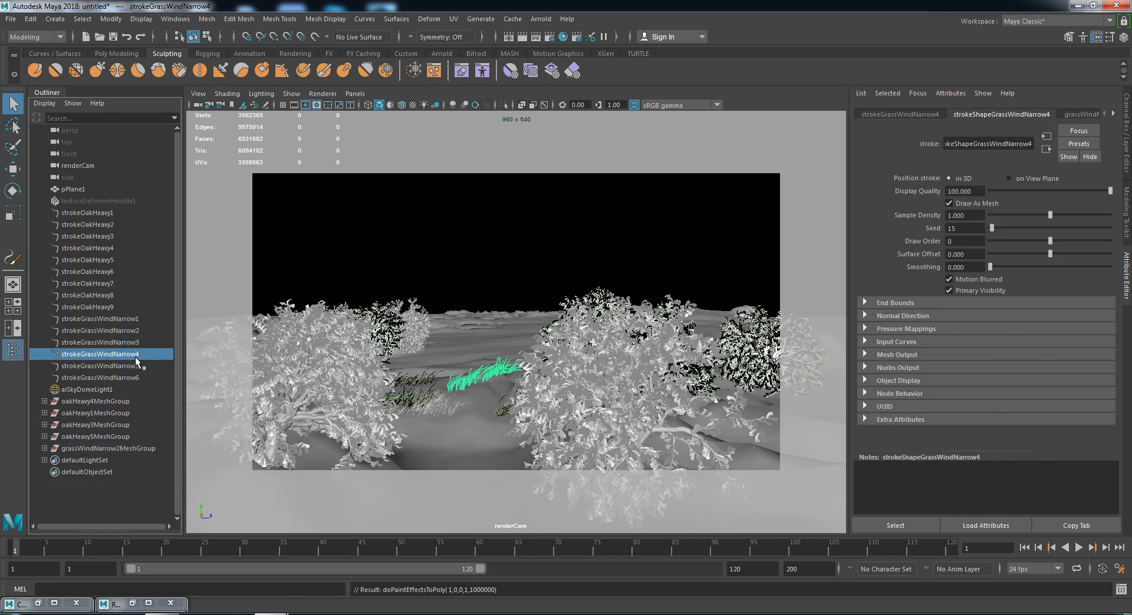
left_click(133, 378)
key("g")
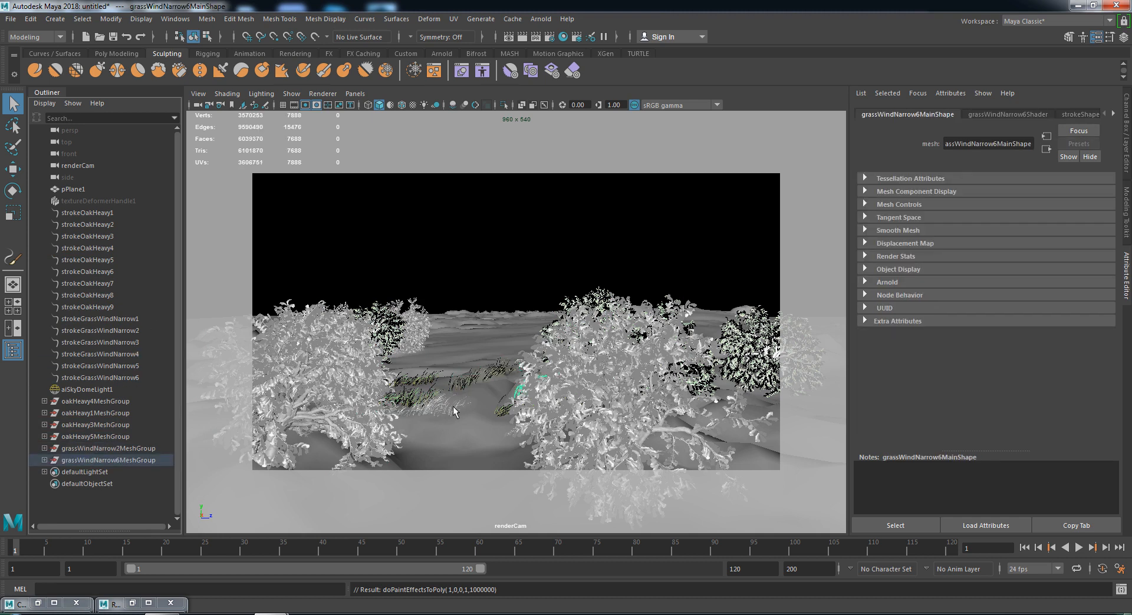
left_click(127, 365)
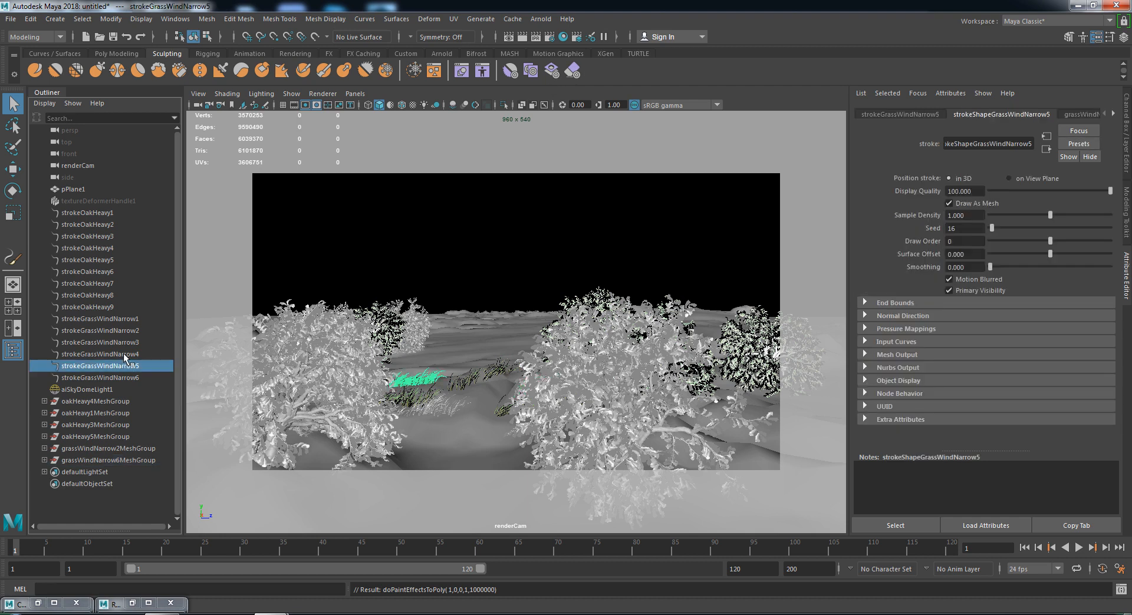
key("g")
left_click(126, 355)
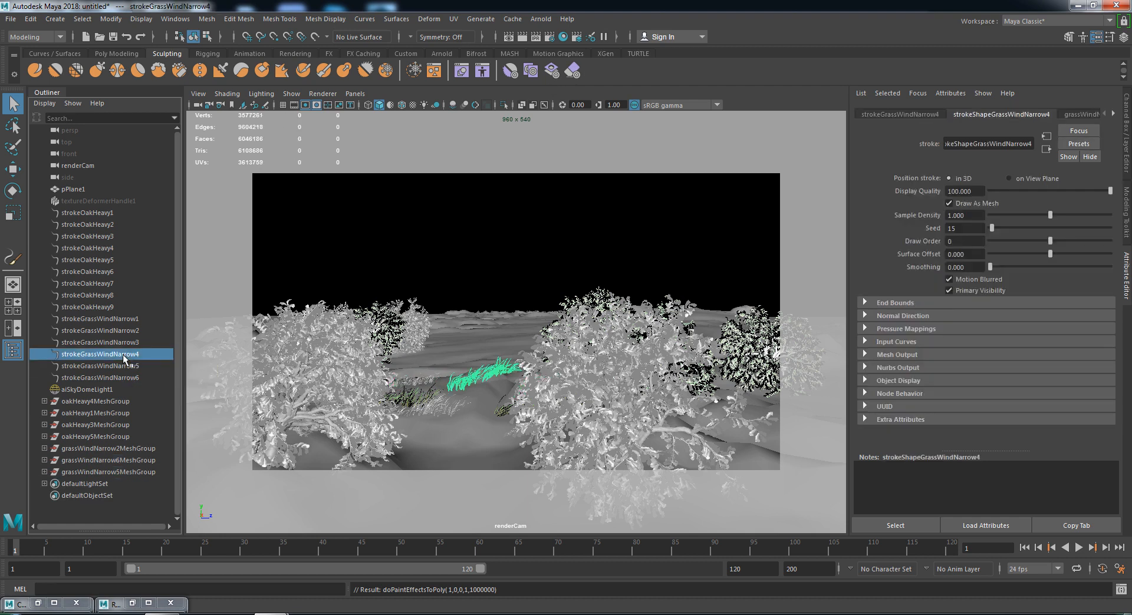
key("g")
- Convert strokeOakHeavy9 to polygons and clear the selection with MEL 'select -cl'
left_click(392, 325)
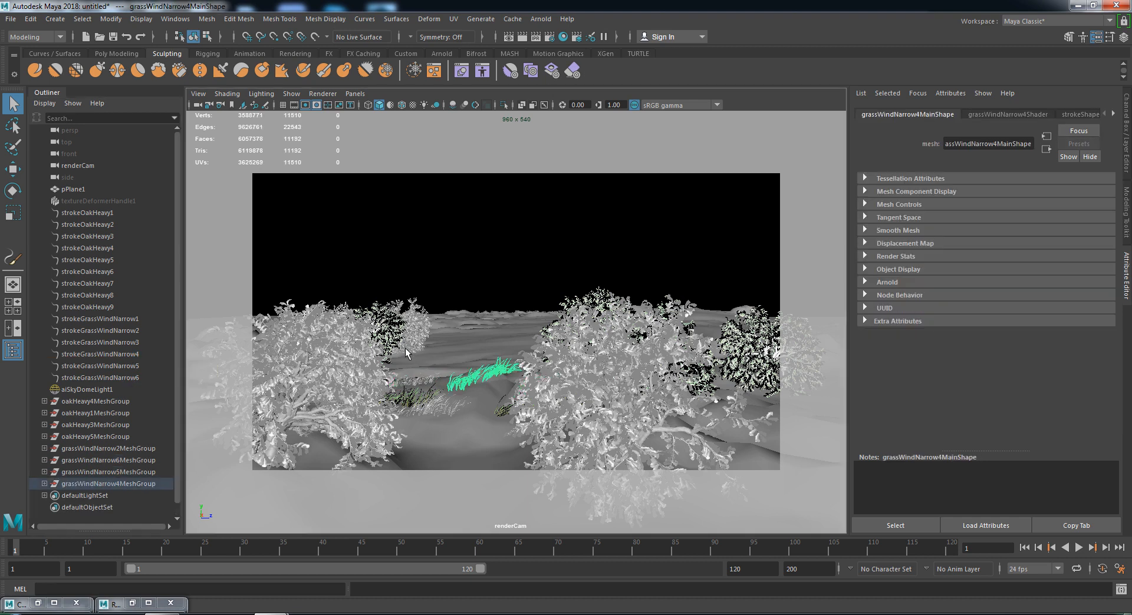
key("g")
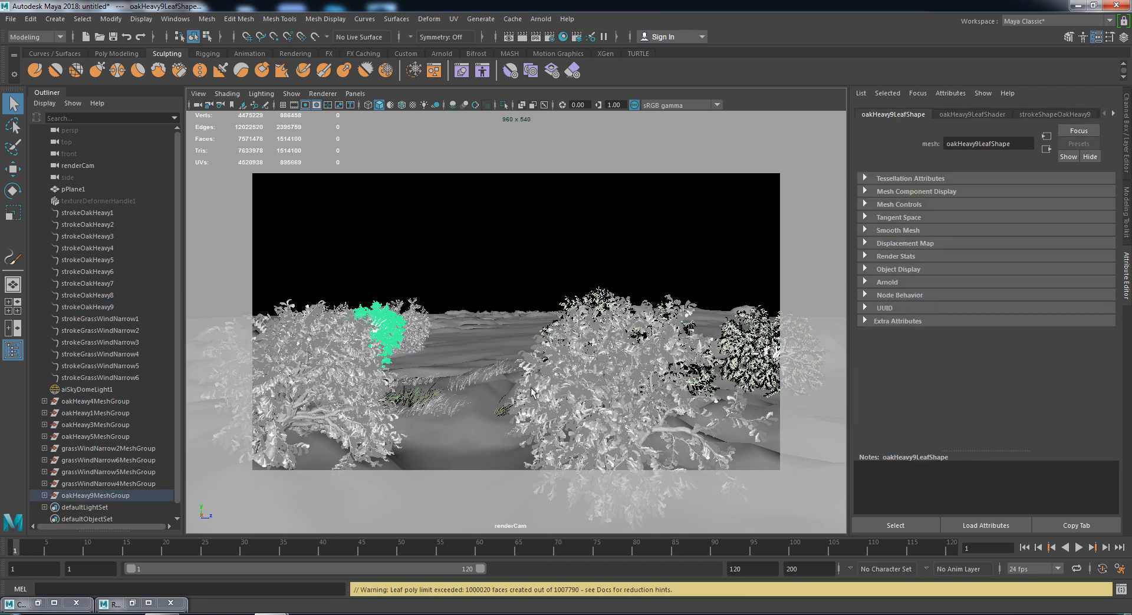
scroll(94, 469, "down", 1)
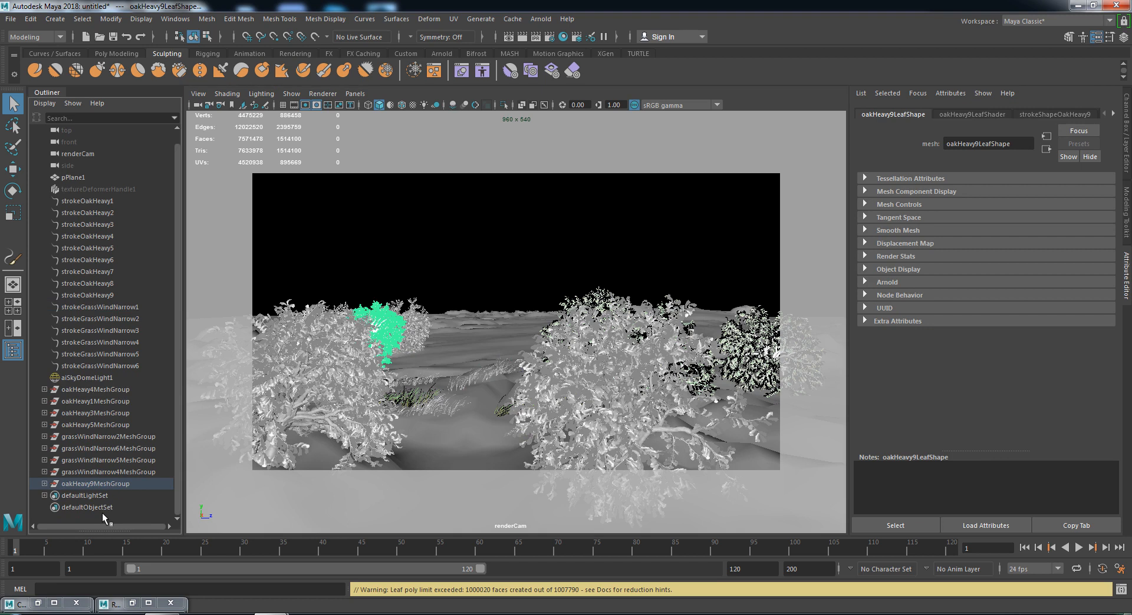
left_click(282, 588)
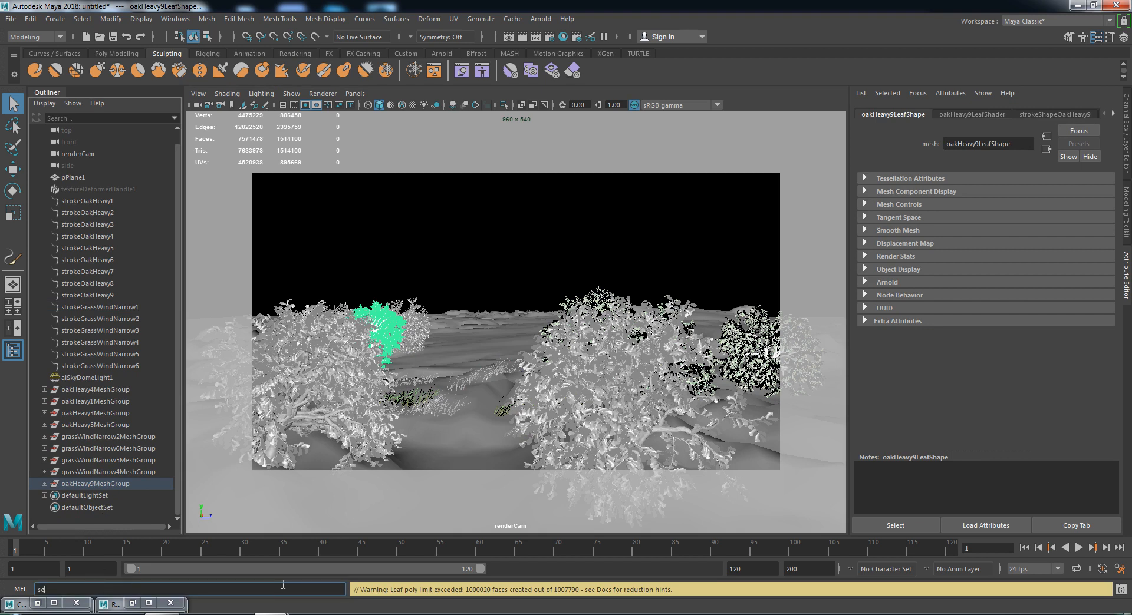
type("select -cl")
key("Return")
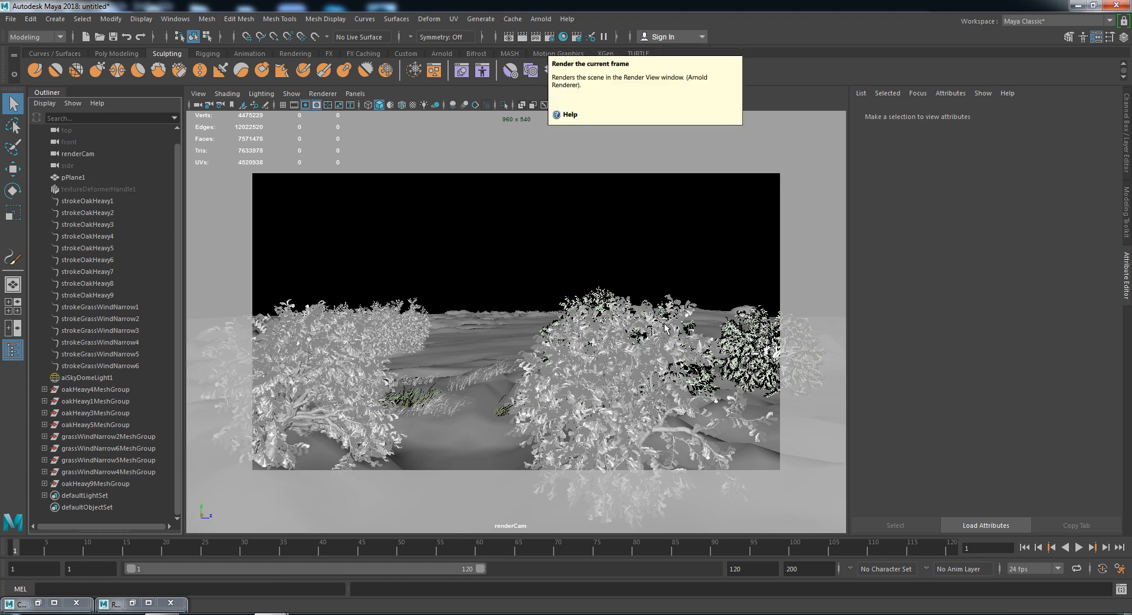
- Render the current frame with Arnold and minimize Render View when finished
left_click(521, 37)
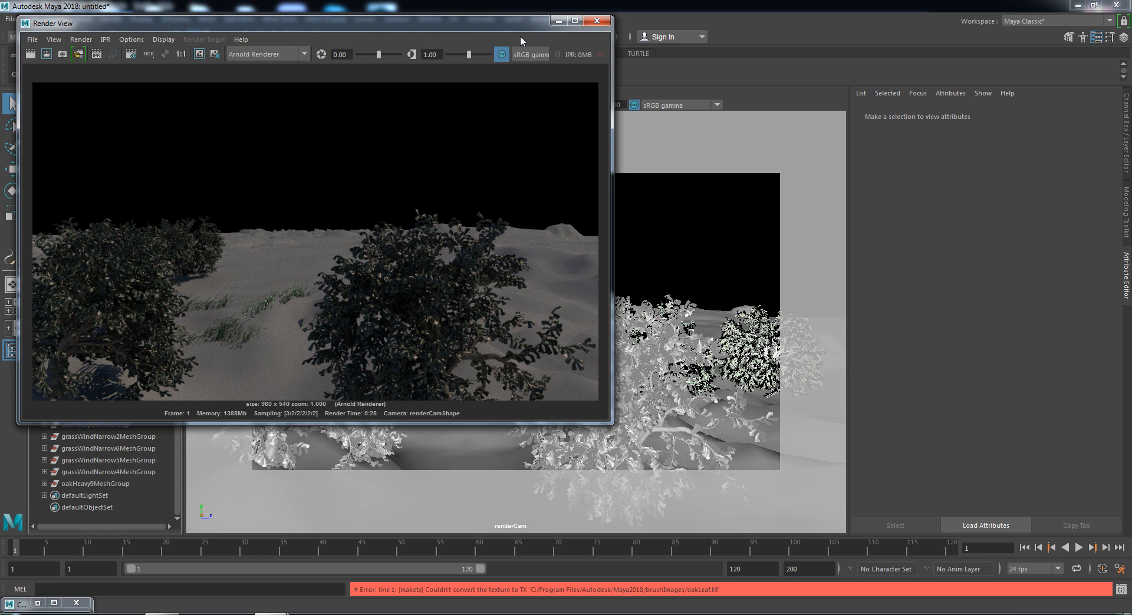
left_click(558, 21)
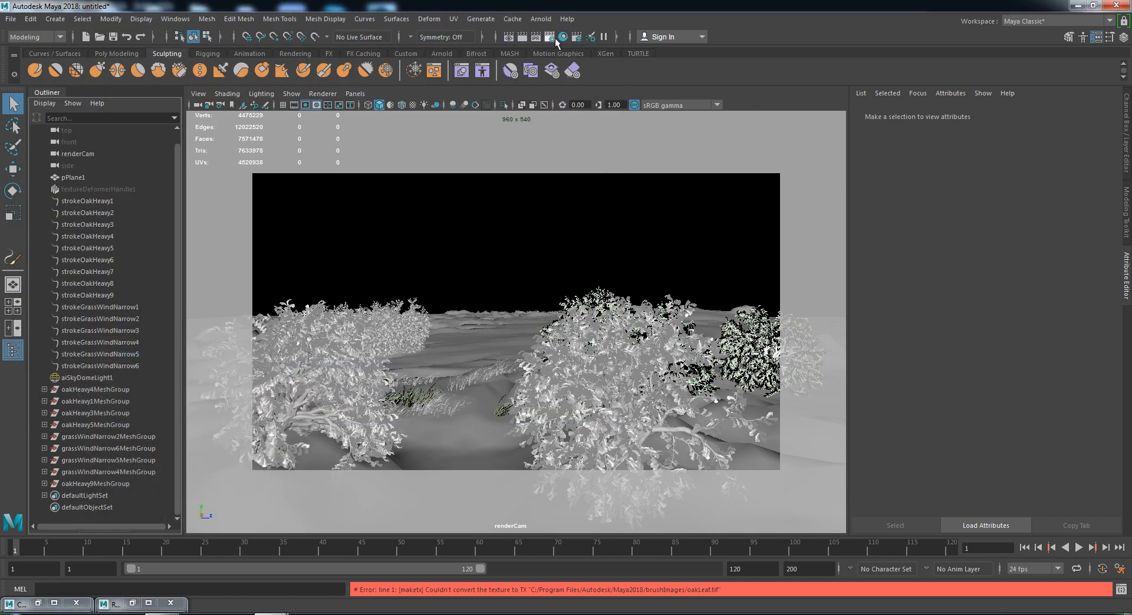
- In Render Settings, set Frame/Animation ext to name.#.ext and End frame to 120
left_click(552, 37)
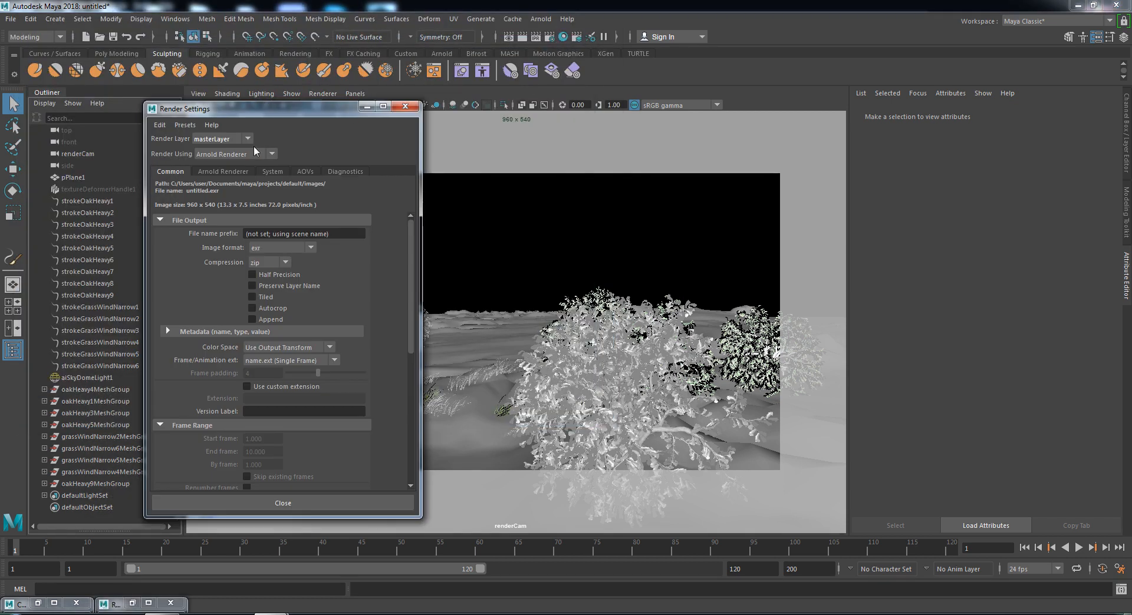
left_click(259, 362)
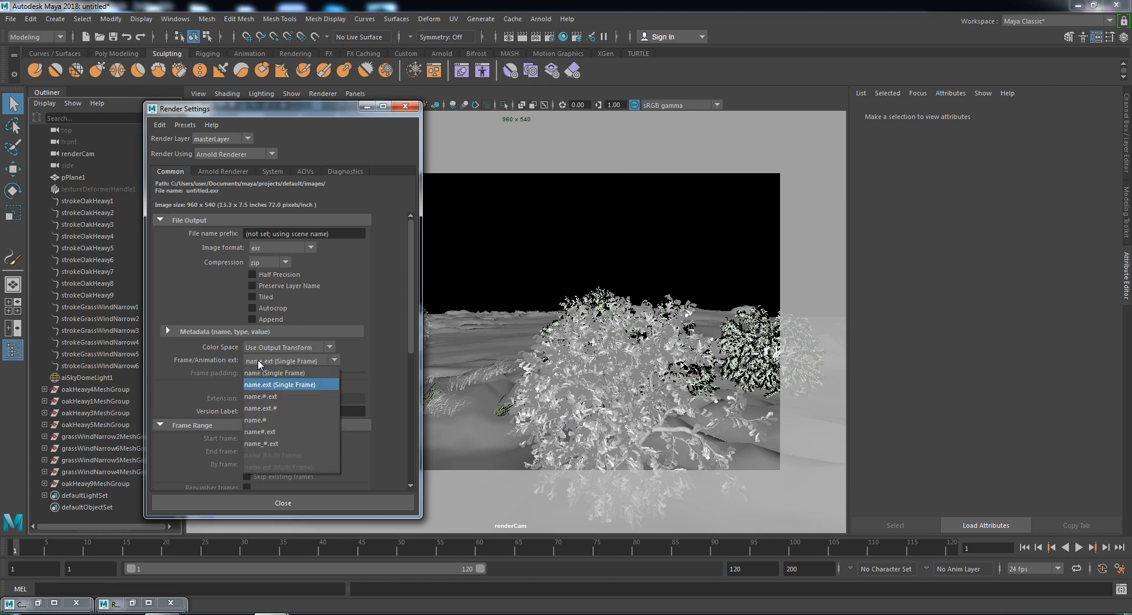
left_click(265, 397)
double_click(271, 452)
type("120")
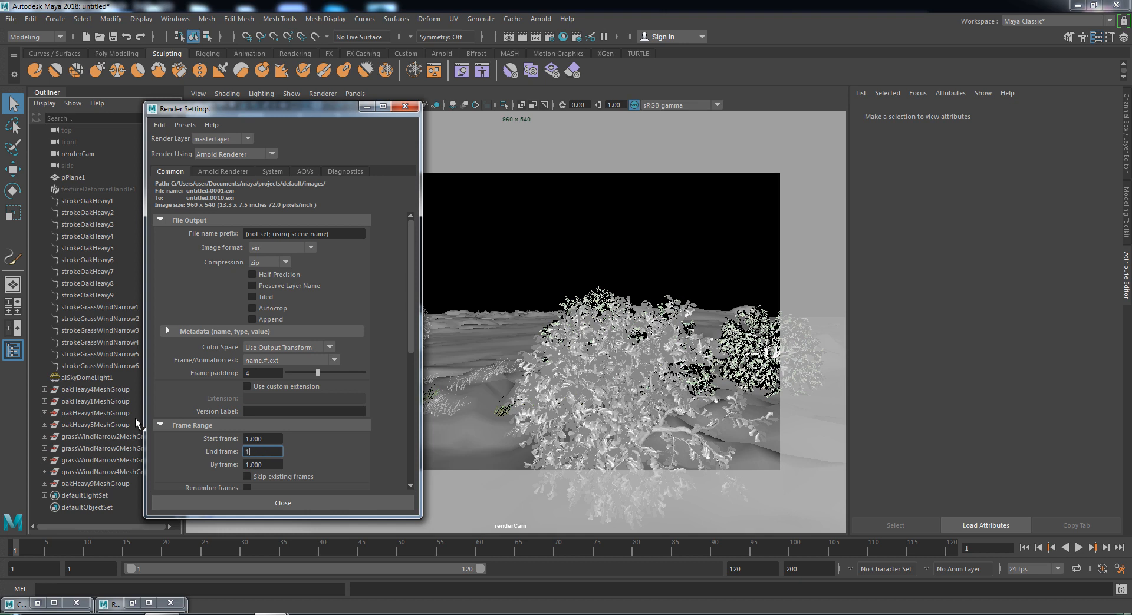
key("Return")
- Choose the HD_720 (1280×720) image size preset and close Render Settings
scroll(289, 347, "down", 5)
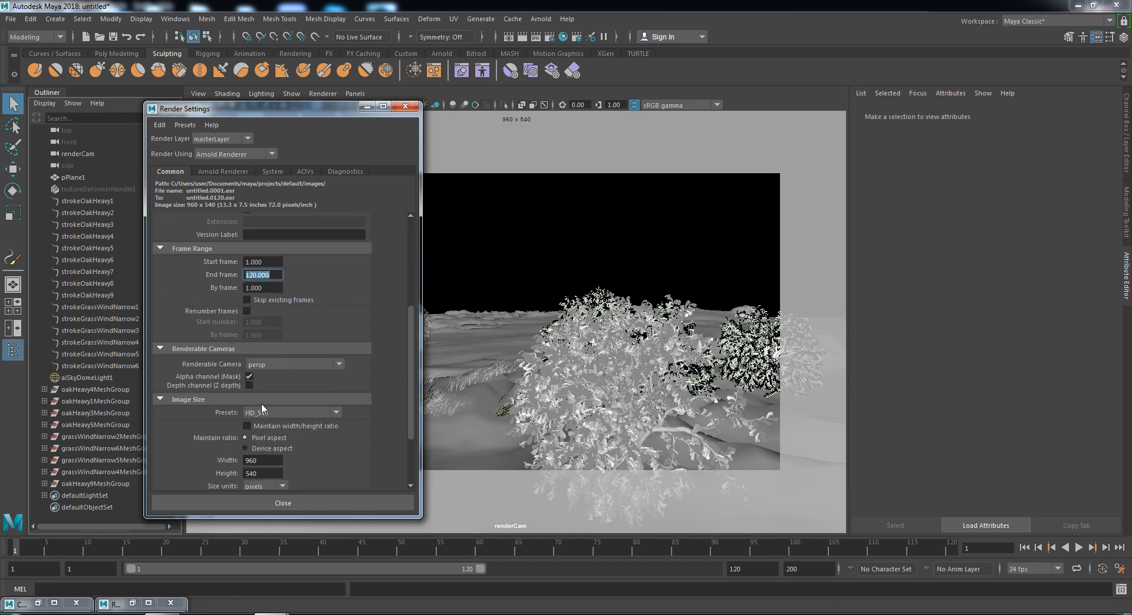
left_click(266, 412)
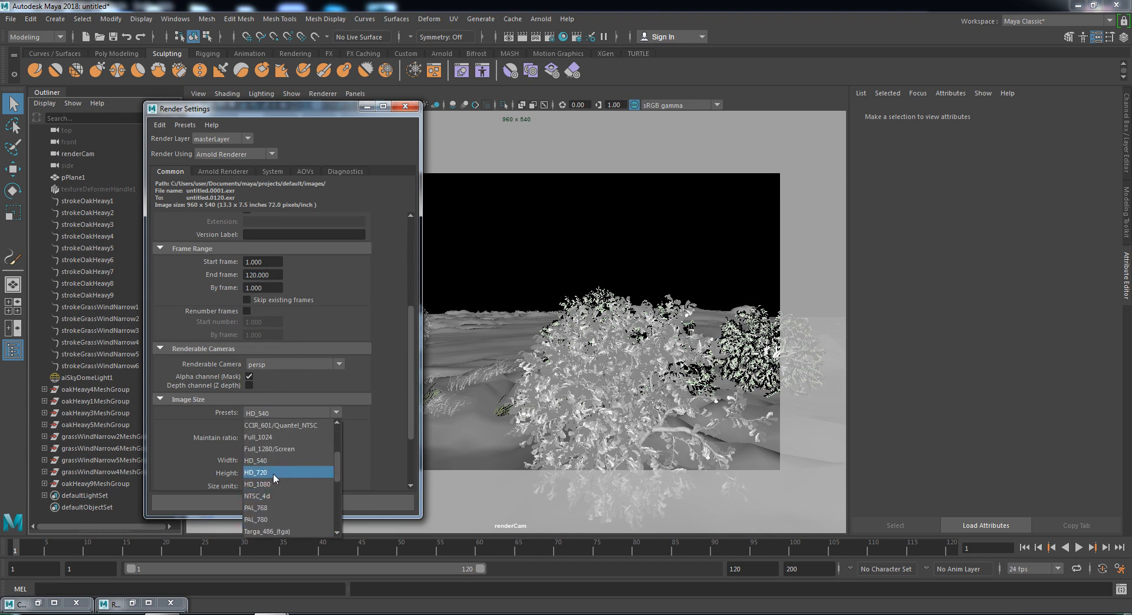
left_click(274, 473)
scroll(367, 316, "down", 3)
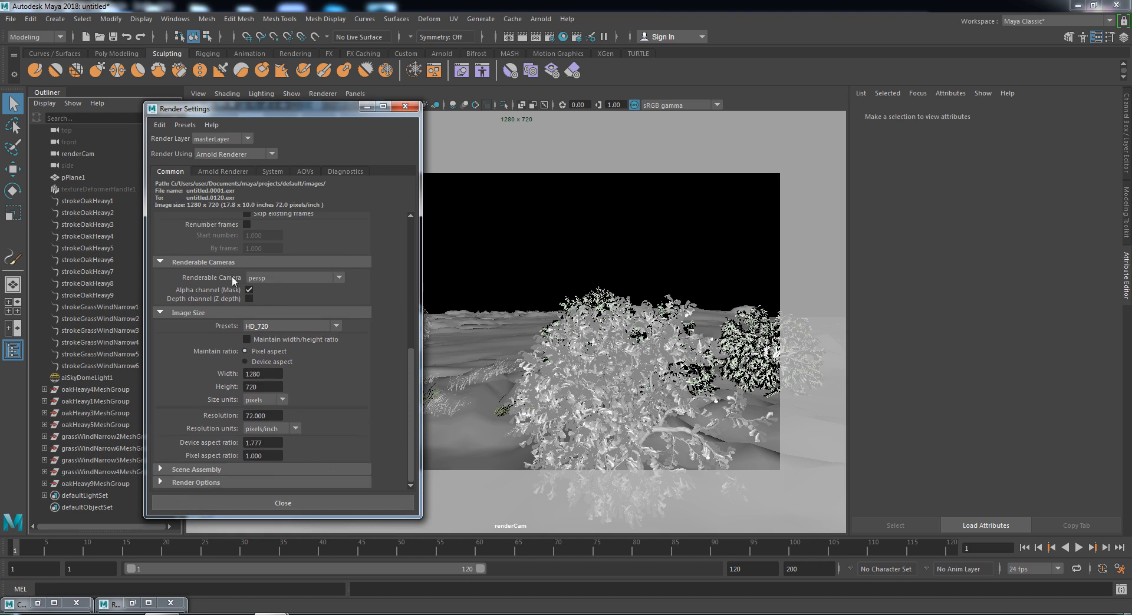
scroll(299, 252, "up", 5)
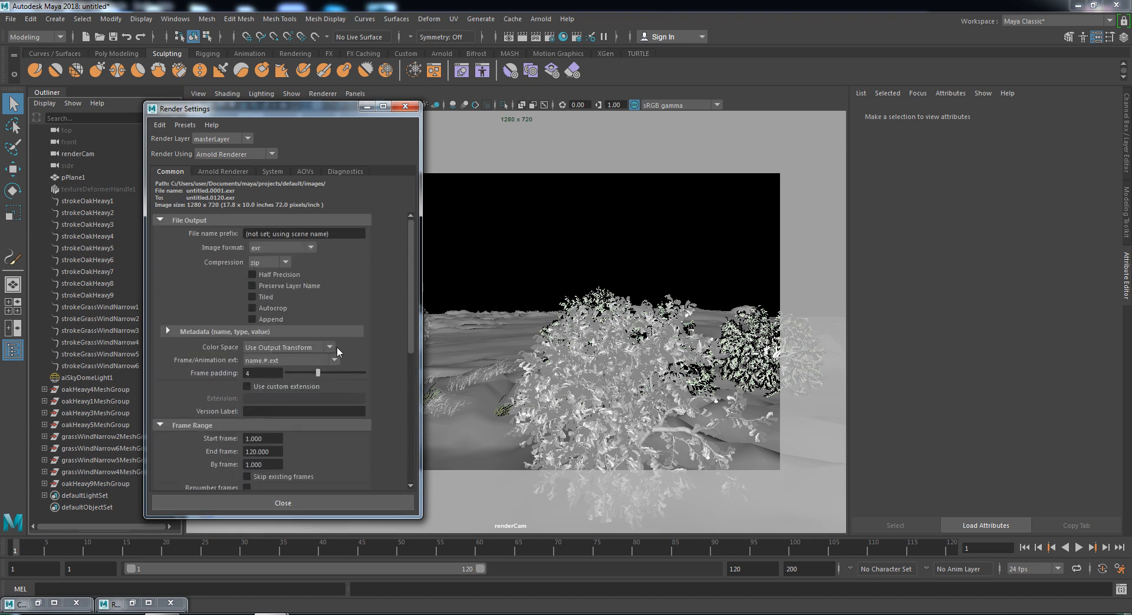
scroll(351, 306, "down", 5)
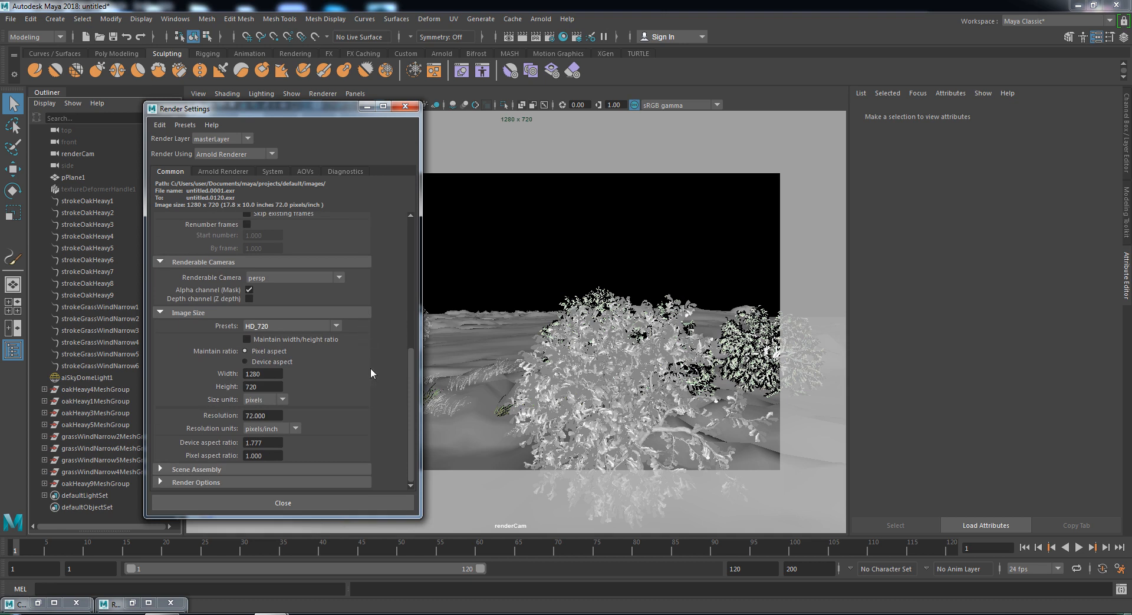
scroll(394, 315, "up", 5)
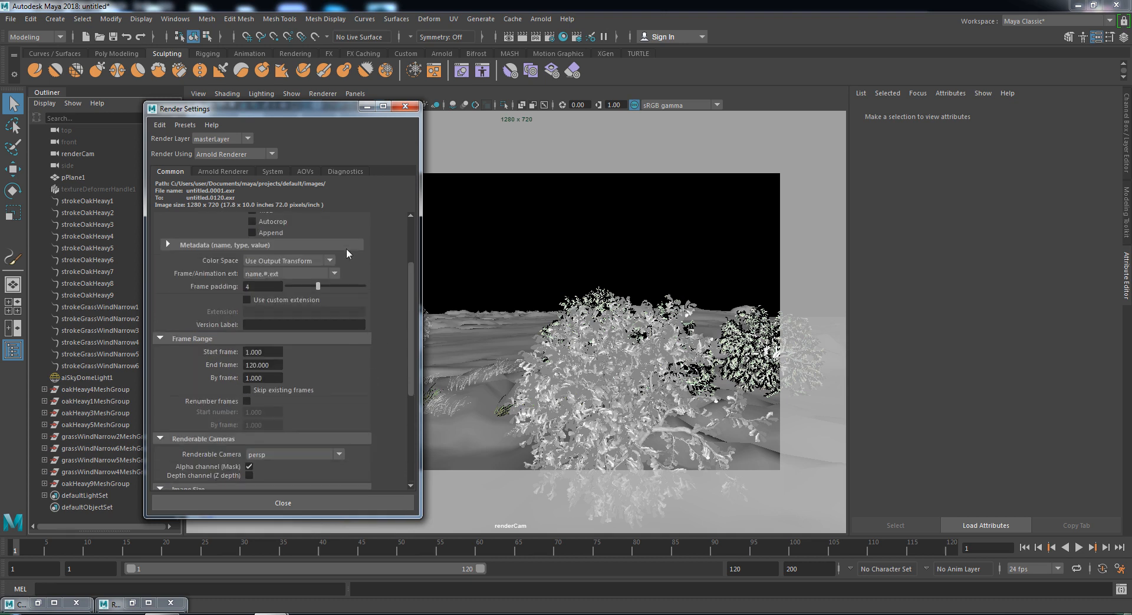
left_click(405, 106)
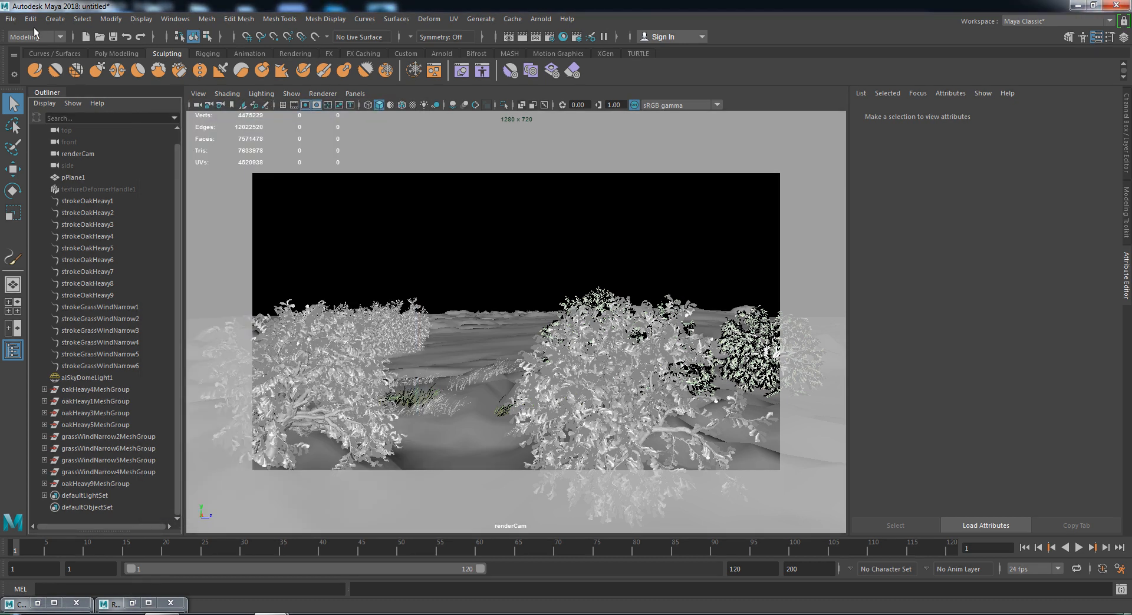
- Preview the camera animation up to frame 74 and switch to the Rendering menu set
mouse_move(16, 546)
left_mouse_down()
mouse_move(246, 558)
mouse_move(583, 524)
mouse_move(914, 553)
mouse_move(3, 575)
left_mouse_up()
left_click(31, 38)
left_click(25, 98)
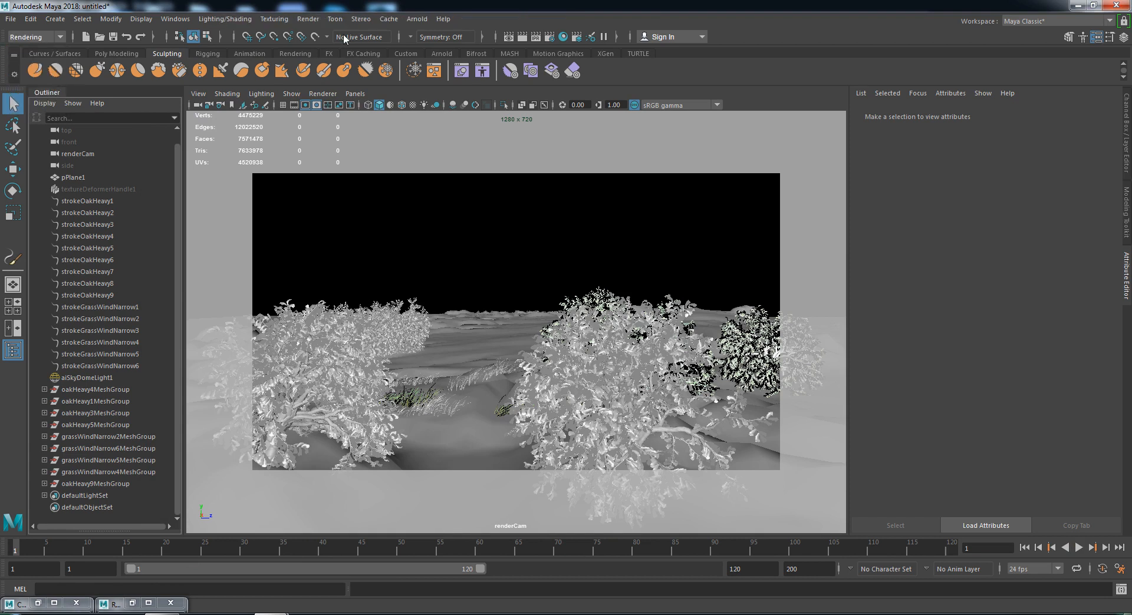
- Set the Render Sequence camera to renderCam and look at the alternate output folder without changing it
left_click(307, 19)
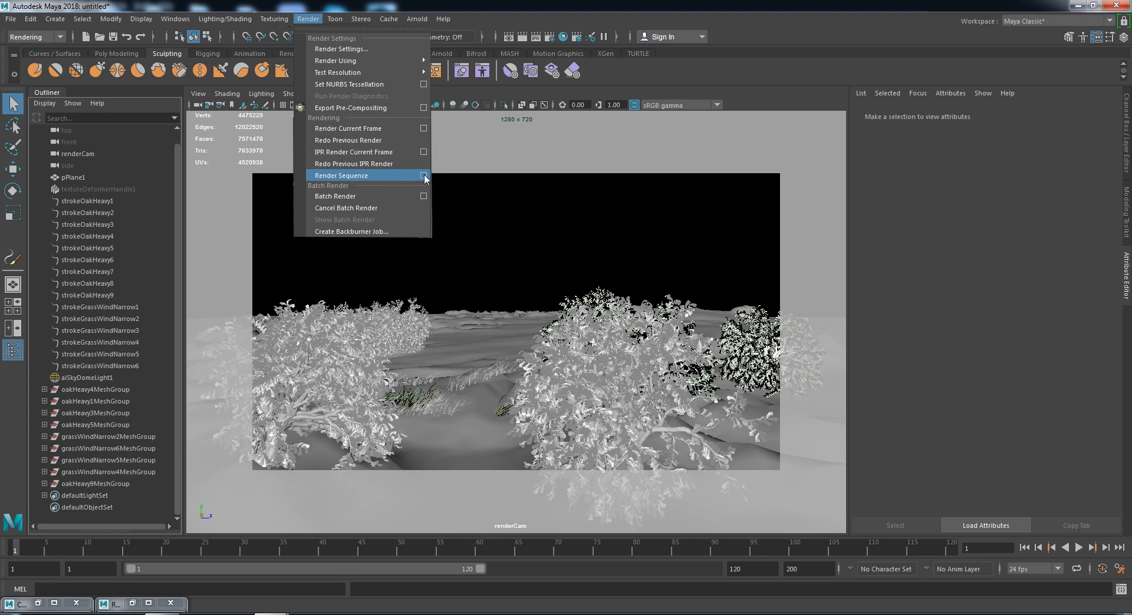
left_click(423, 176)
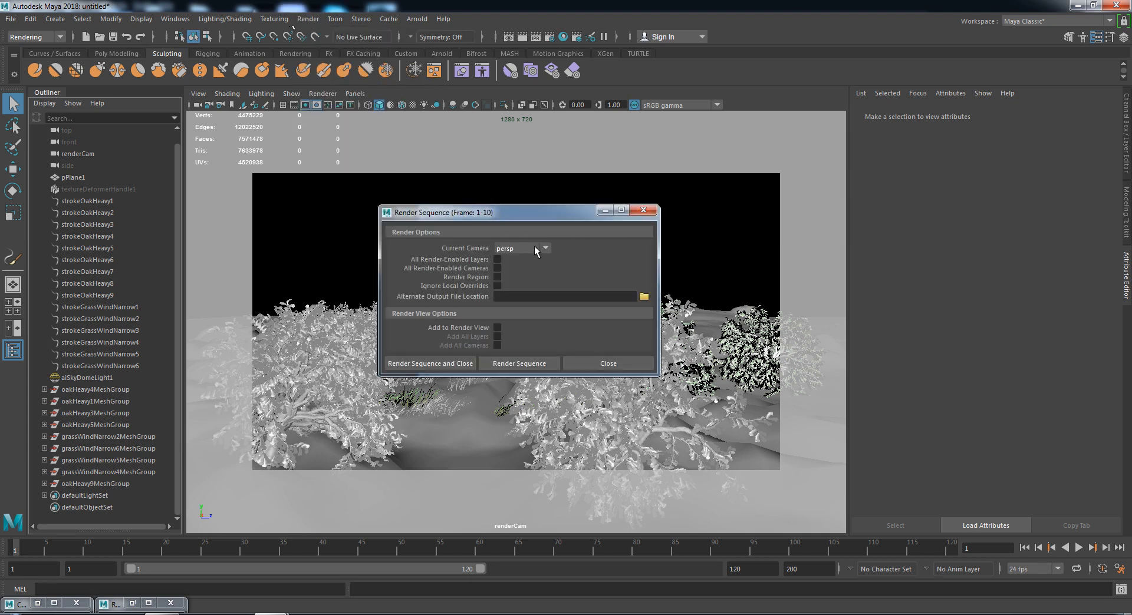
left_click(534, 245)
left_click(539, 282)
left_click(643, 296)
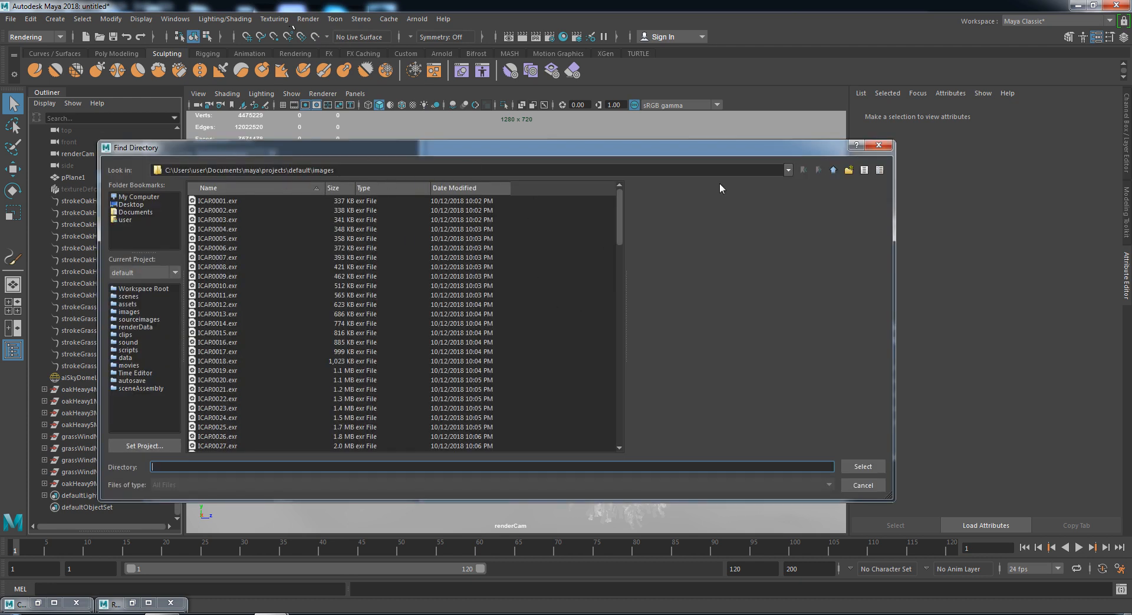
left_click(885, 147)
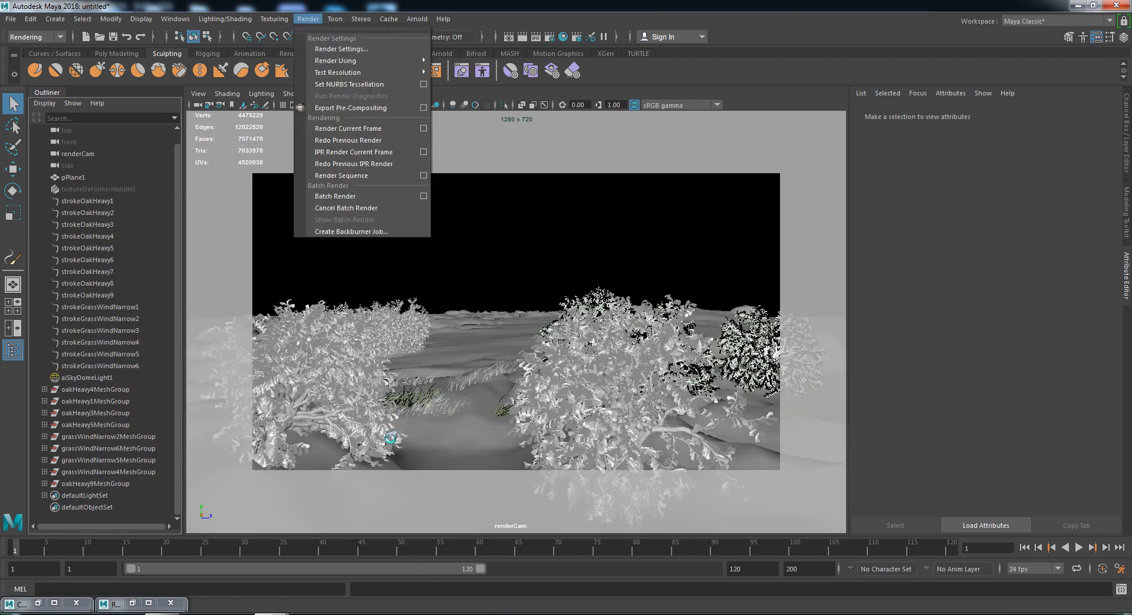